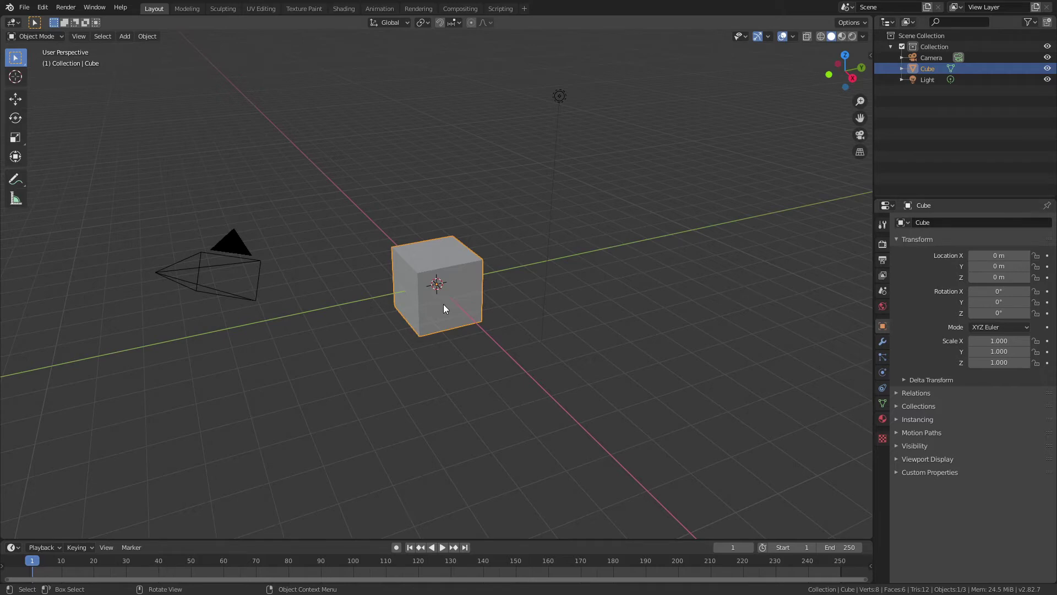
# - Zoom in on the default cube
pyautogui.scroll(4, 444, 305)
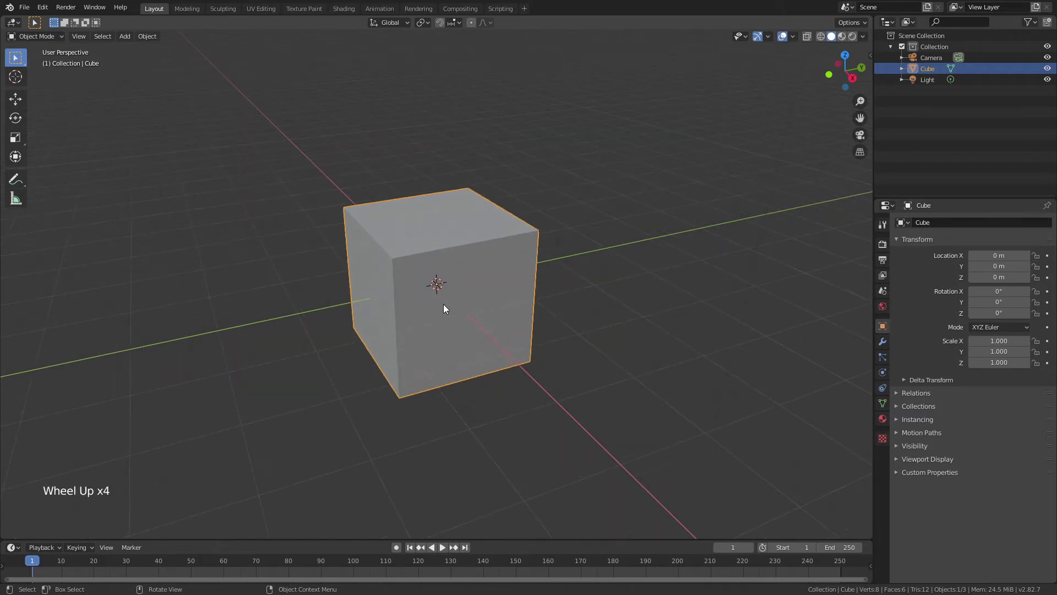
# - Add a first Array modifier along X with Merge enabled
pyautogui.click(882, 341)
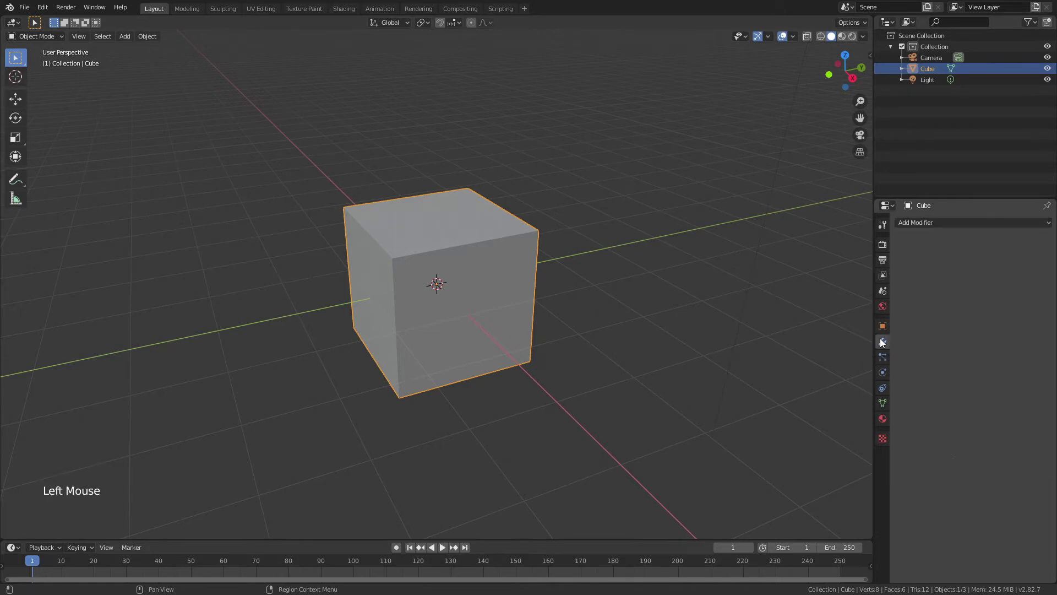
pyautogui.click(940, 220)
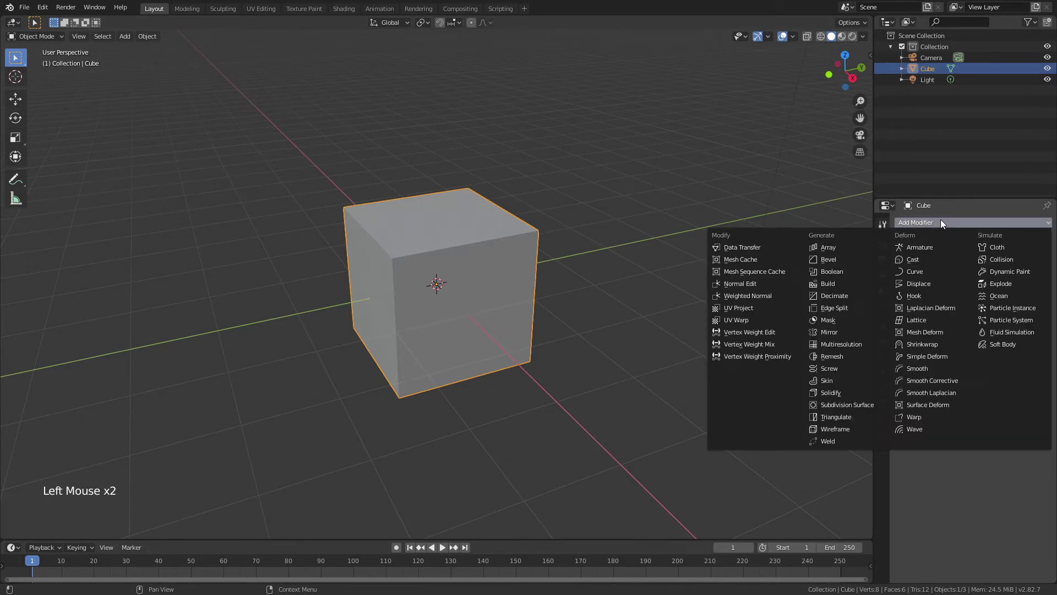
pyautogui.click(828, 248)
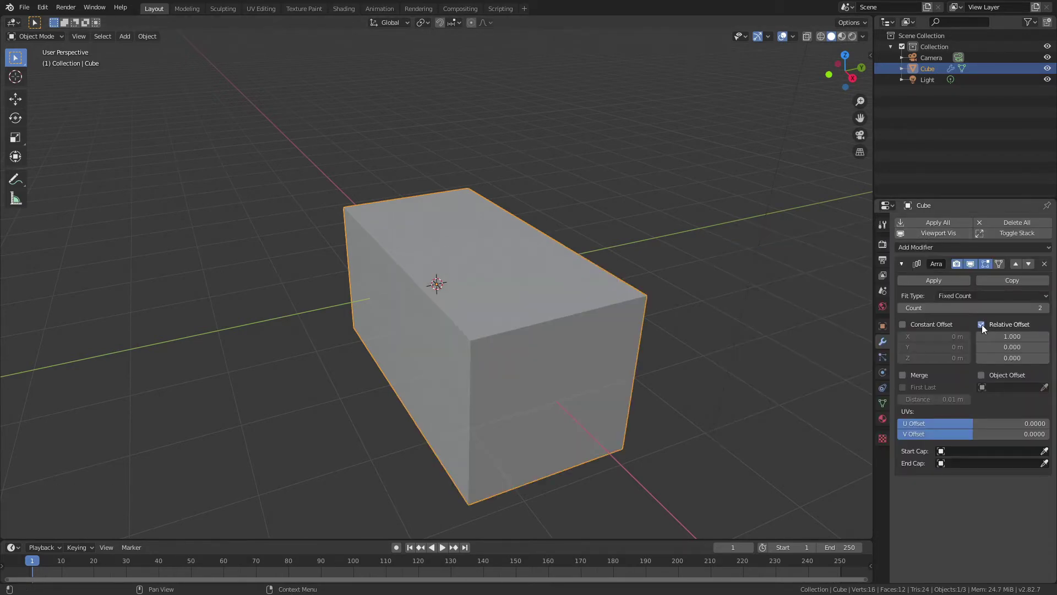
pyautogui.click(903, 376)
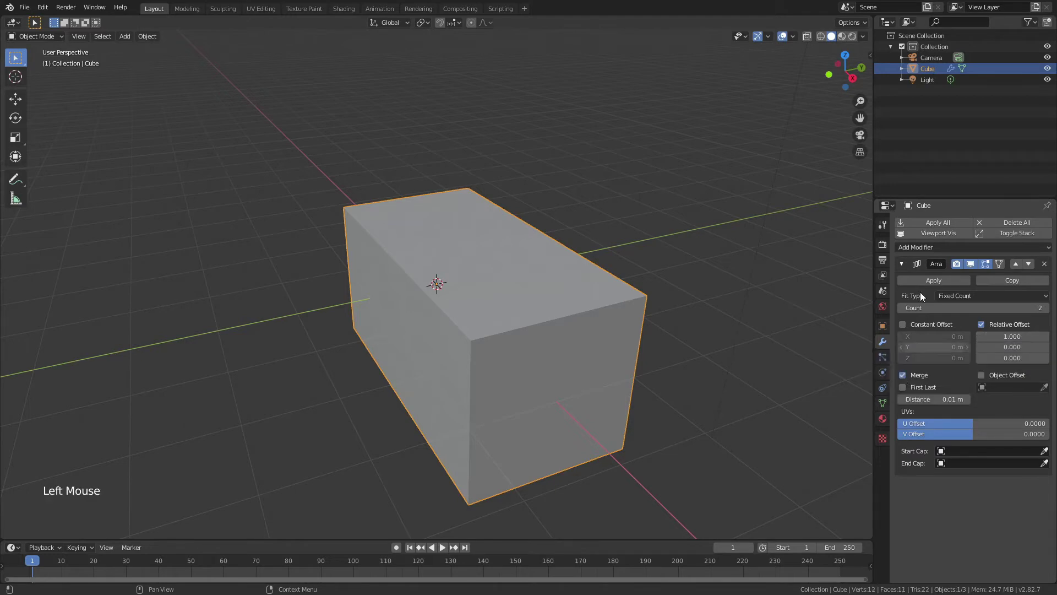
pyautogui.click(903, 263)
# - Add a second merged Array modifier with relative offset X 0, Y 1
pyautogui.moveTo(909, 246); pyautogui.dragTo(855, 270)
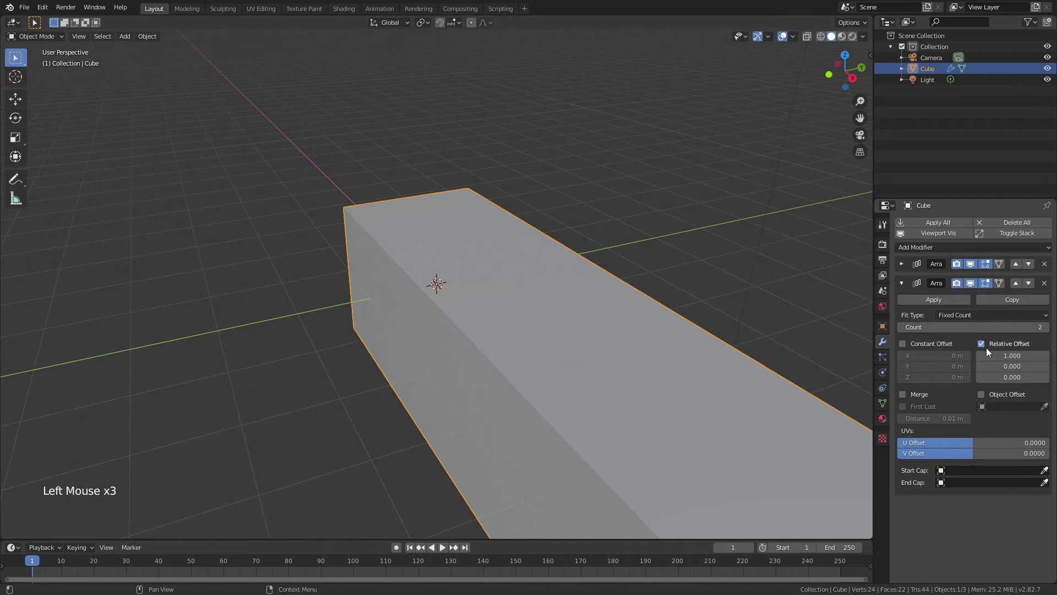
pyautogui.click(1001, 366)
pyautogui.write('1')
pyautogui.press('Return')
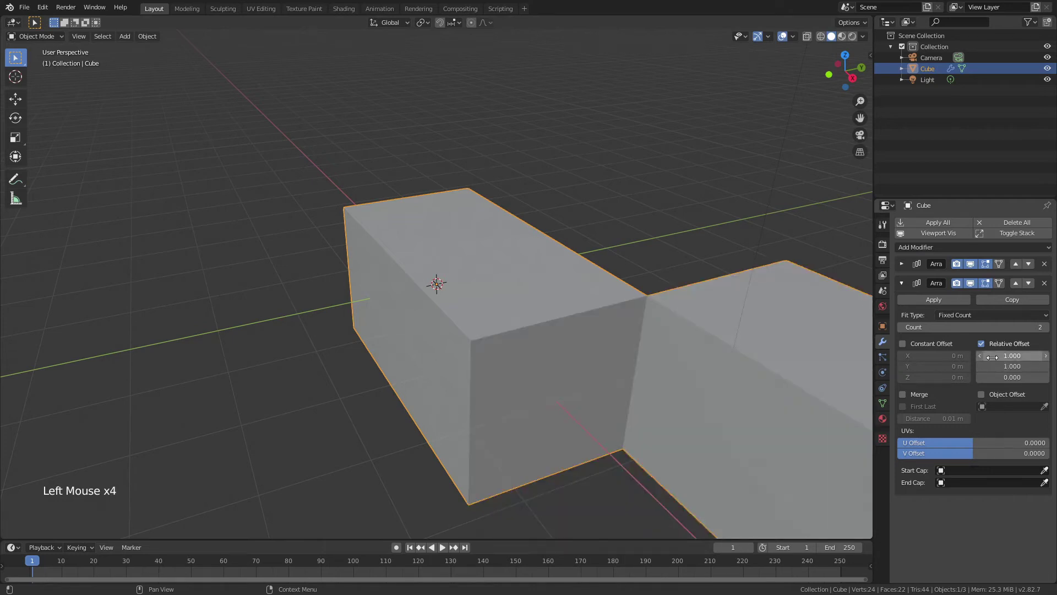
pyautogui.moveTo(1001, 356); pyautogui.dragTo(989, 359)
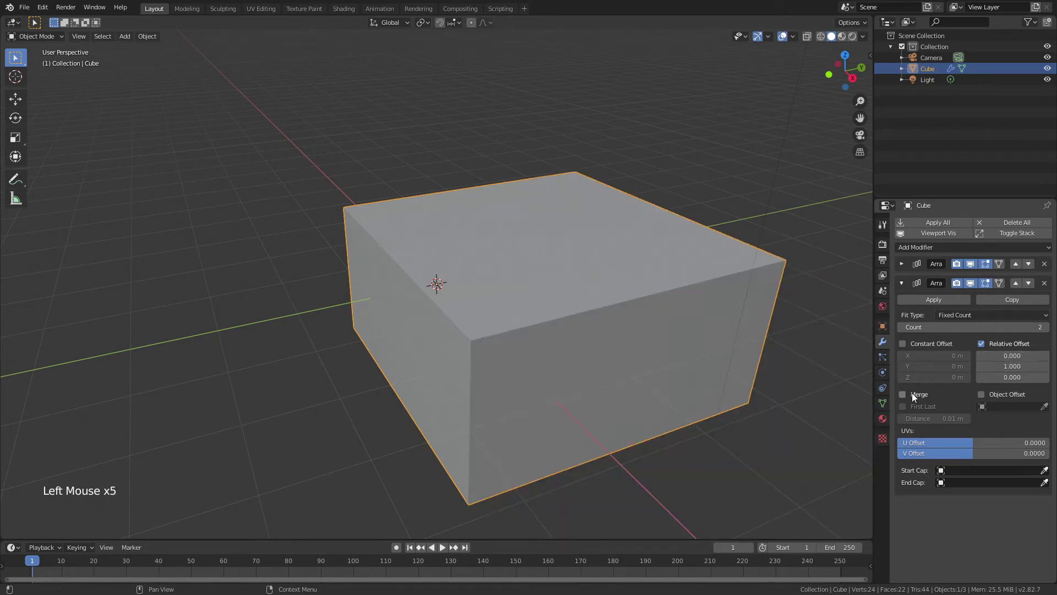
pyautogui.click(904, 395)
pyautogui.click(903, 284)
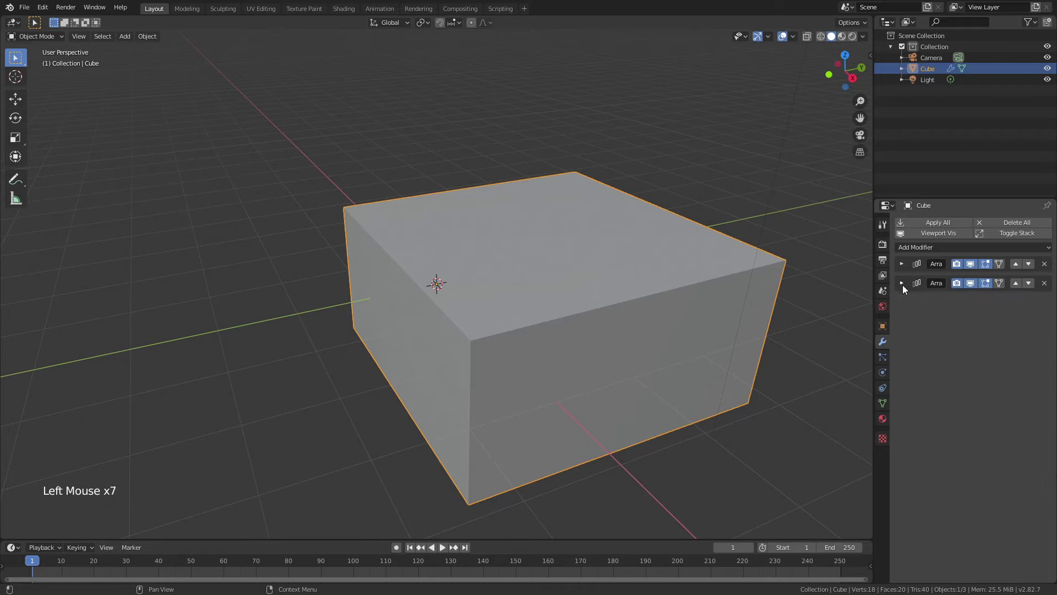
# - Add a third Array modifier stacking copies along Z with X offset 0
pyautogui.moveTo(914, 246); pyautogui.dragTo(855, 270)
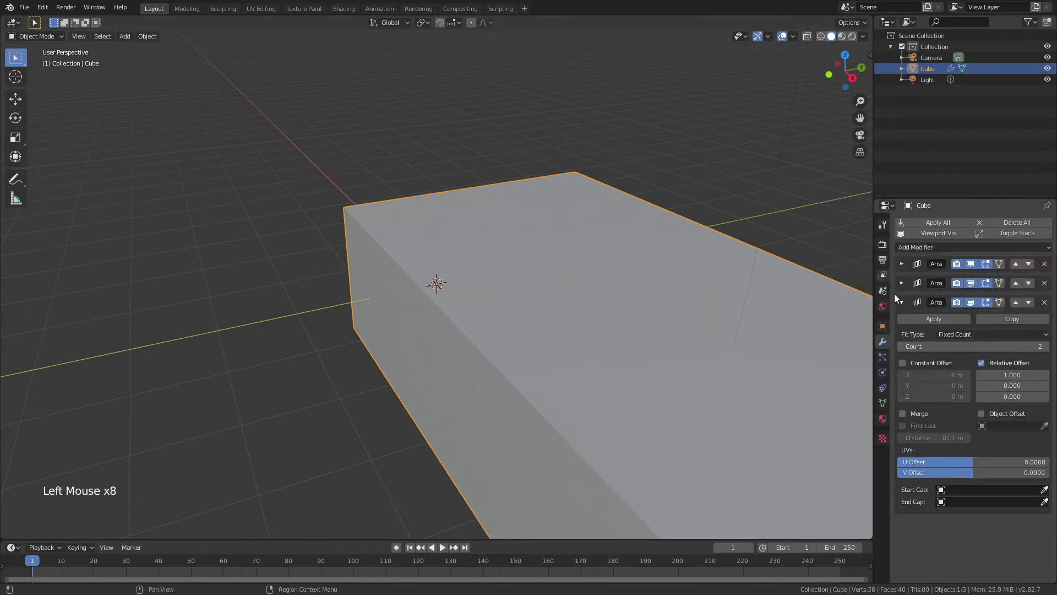
pyautogui.moveTo(1012, 396); pyautogui.dragTo(1030, 397)
pyautogui.click(1002, 375)
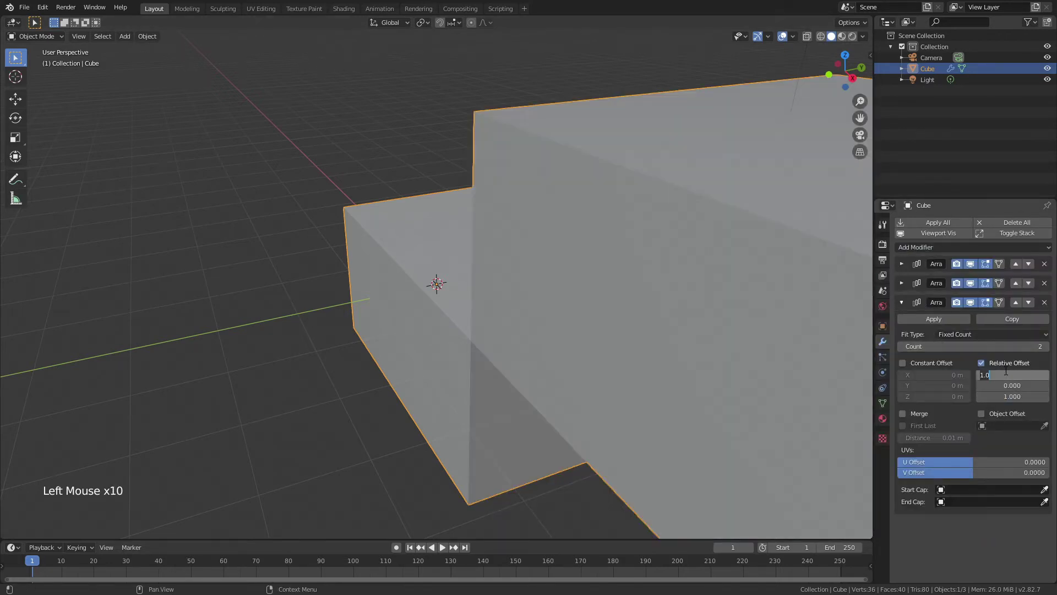
pyautogui.press('Return')
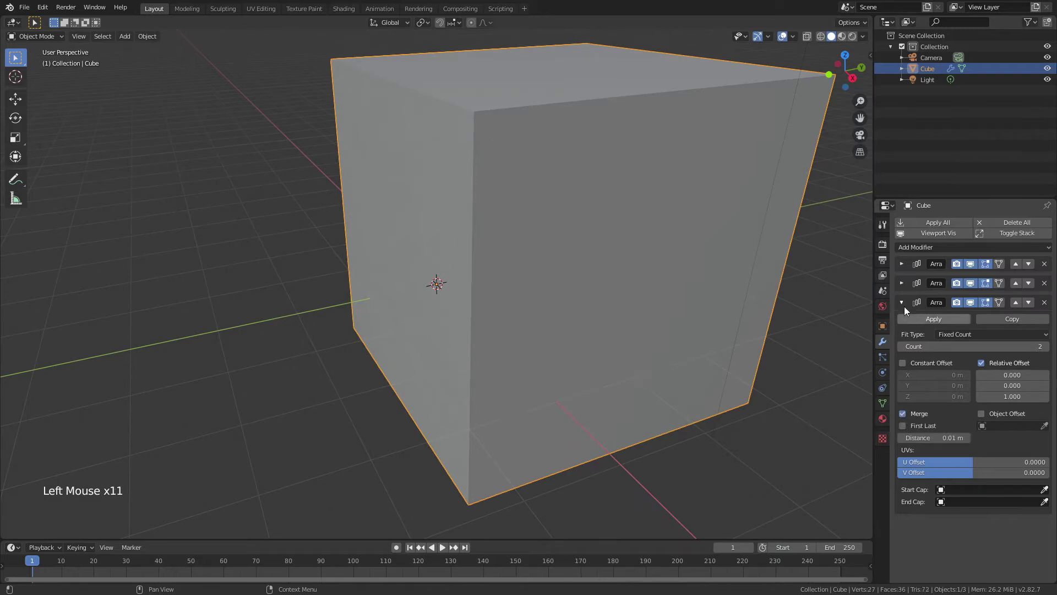
pyautogui.click(901, 303)
pyautogui.moveTo(485, 382); pyautogui.dragTo(495, 380, button='middle')
# - Switch the viewport to wireframe shading to see the block's inner cells
pyautogui.scroll(-3, 495, 380)
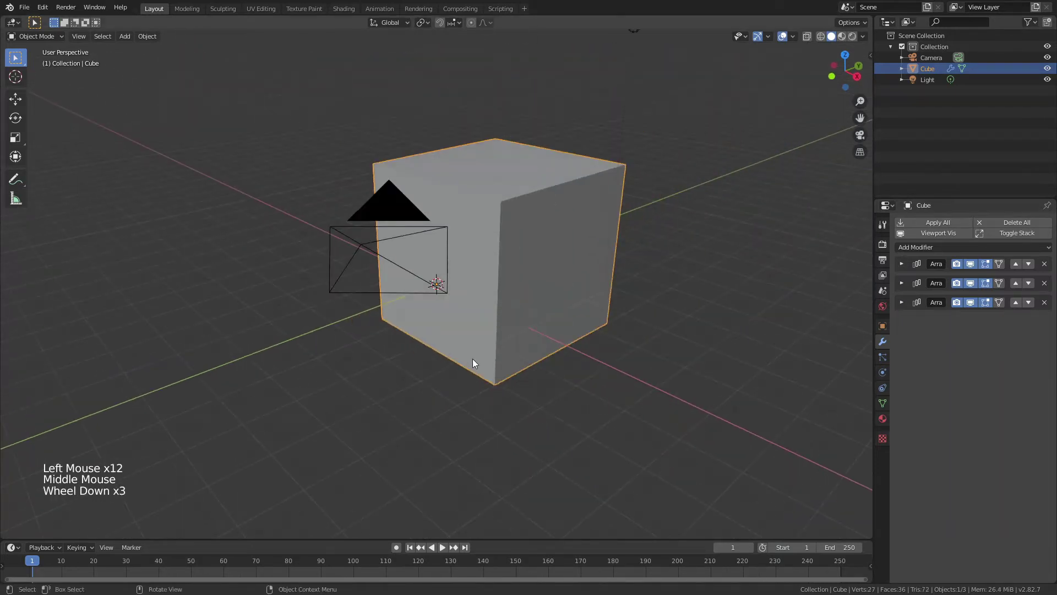
pyautogui.scroll(1, 473, 359)
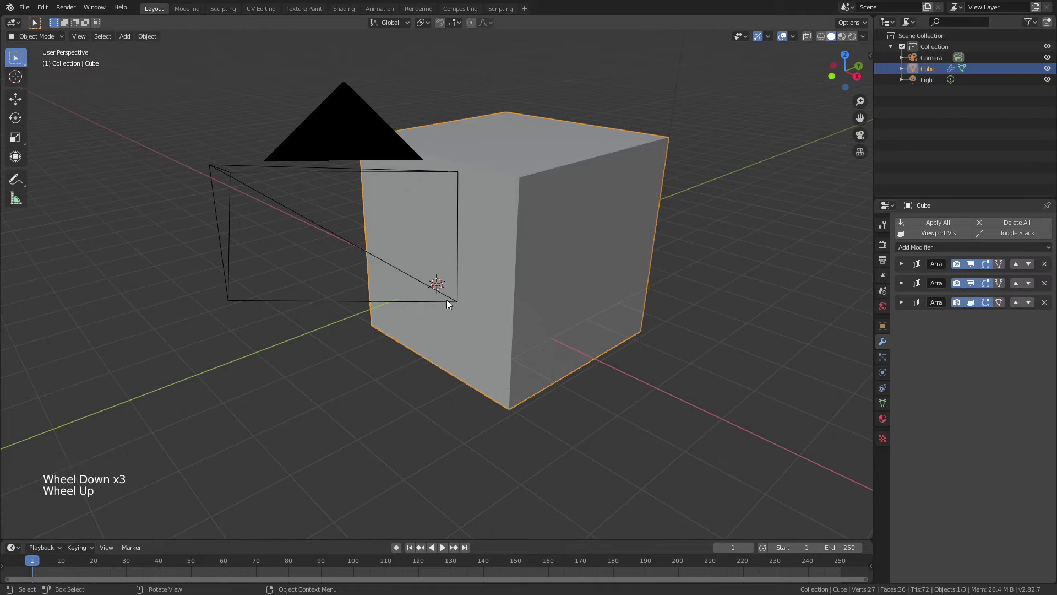
pyautogui.press('z')
pyautogui.click(454, 346)
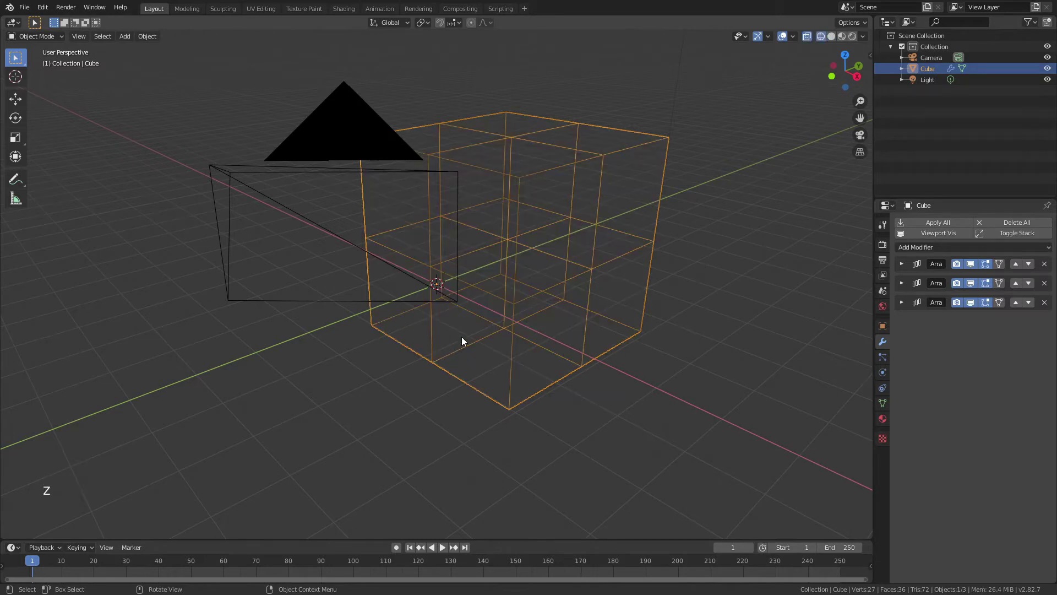
pyautogui.moveTo(516, 199); pyautogui.dragTo(510, 250, button='middle')
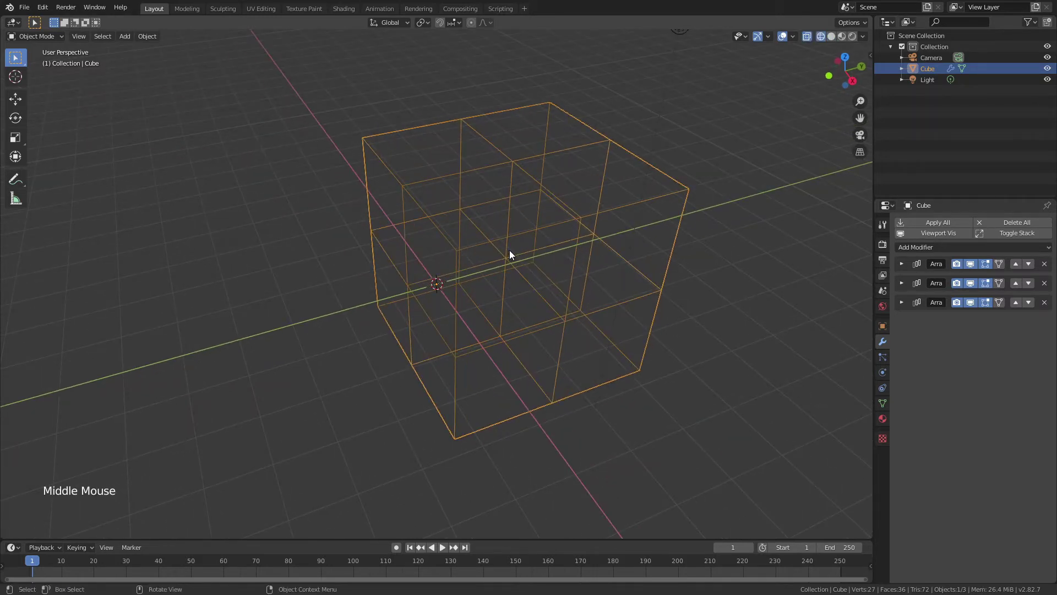
# - Test the first array's count at 4, then return it to 2
pyautogui.click(901, 263)
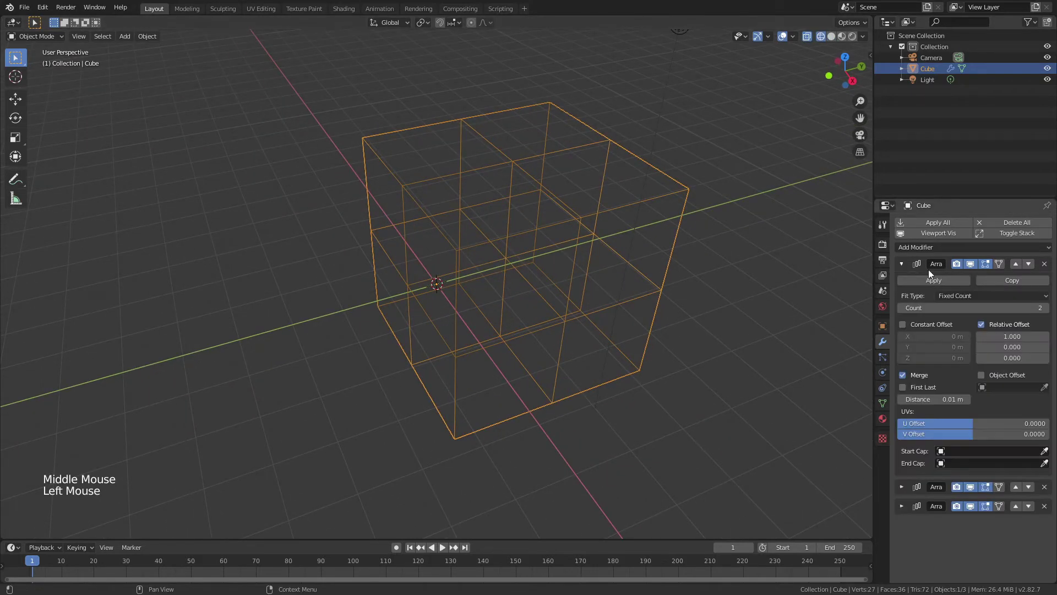
pyautogui.click(1047, 309)
pyautogui.click(1048, 308)
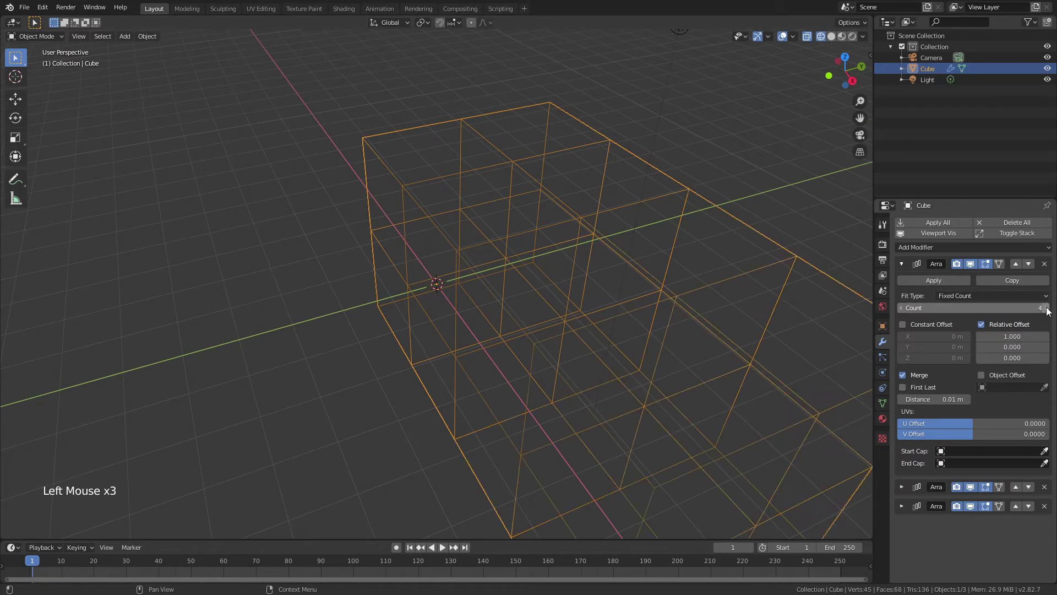
pyautogui.click(903, 307)
pyautogui.click(903, 308)
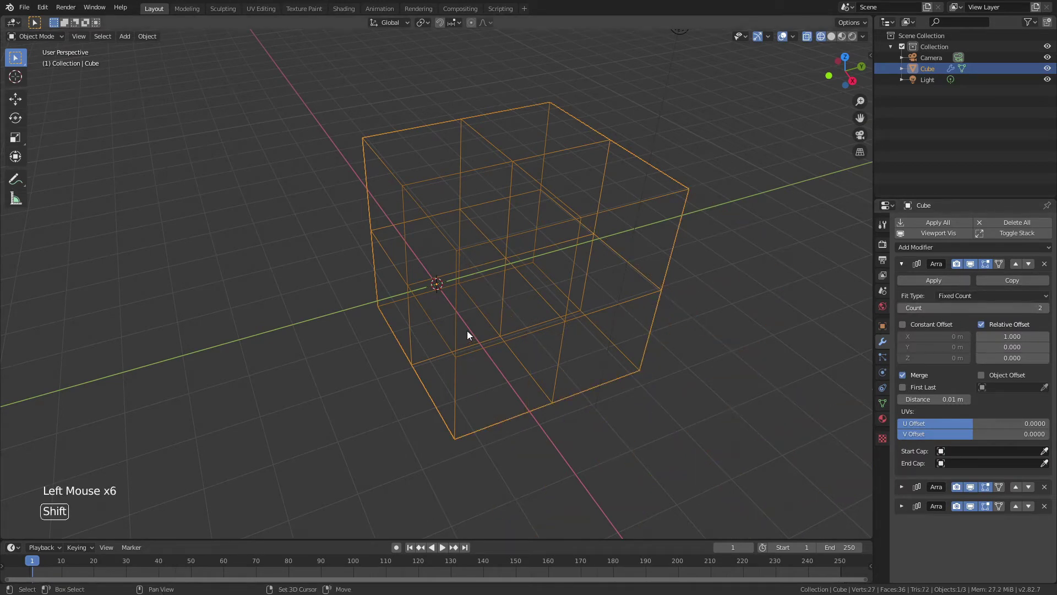
# - Add a UV sphere, move it off to the side, and reselect the cube block
pyautogui.hotkey('shift', 'a')
pyautogui.click(509, 364)
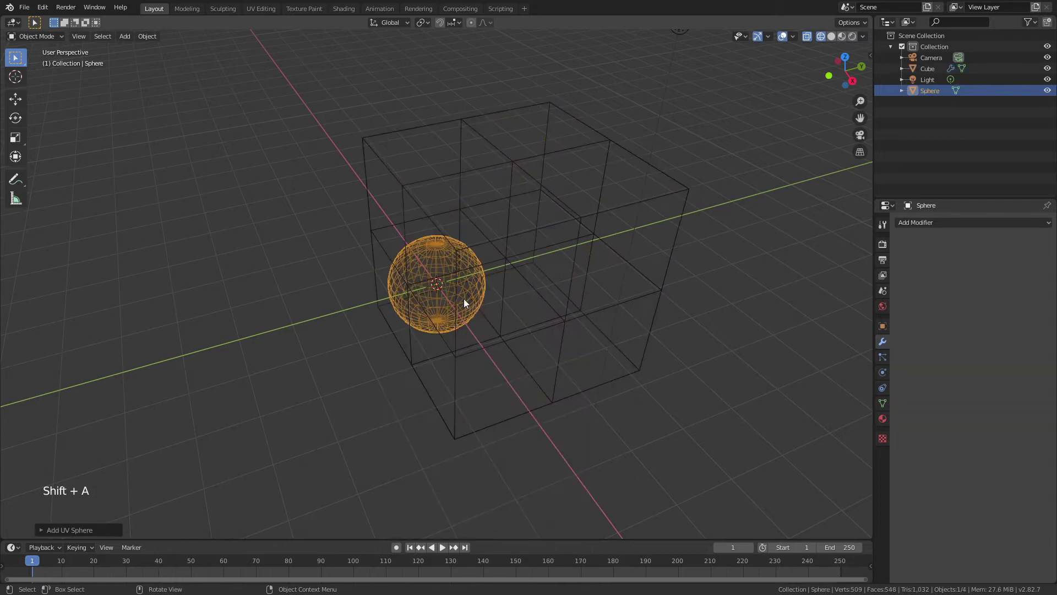
pyautogui.rightClick(427, 261)
pyautogui.press('Escape')
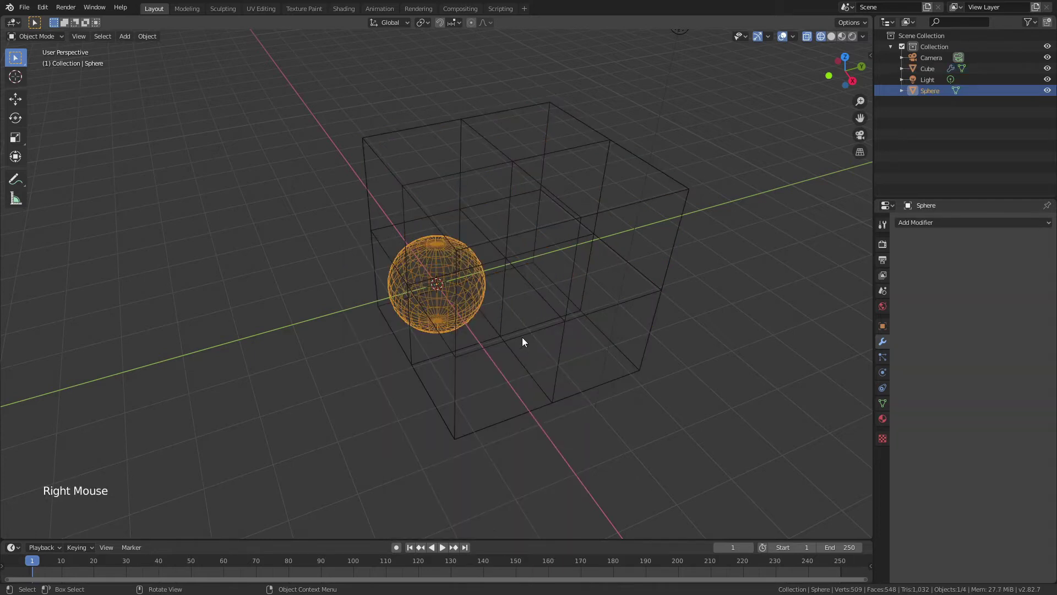
pyautogui.scroll(-4, 553, 368)
pyautogui.press('g')
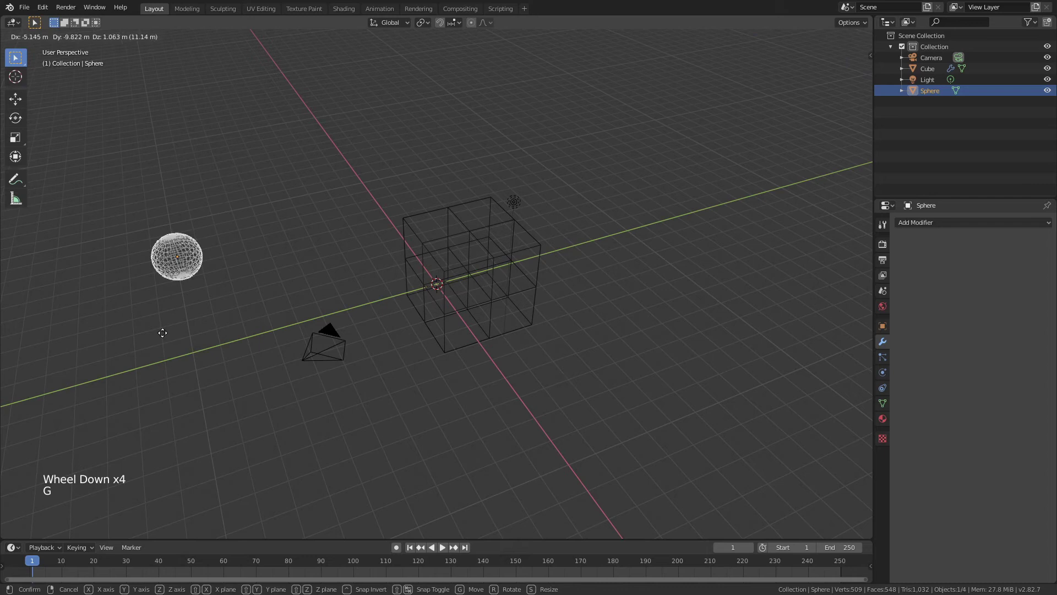
pyautogui.click(91, 323)
pyautogui.click(432, 273)
pyautogui.scroll(4, 432, 273)
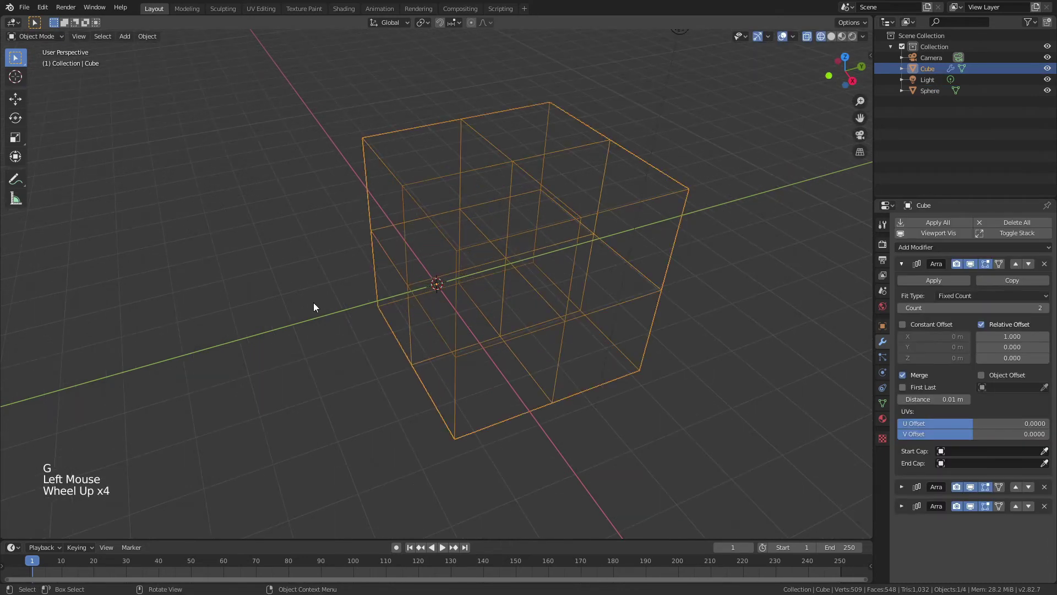
pyautogui.moveTo(313, 302); pyautogui.dragTo(411, 265, button='middle')
pyautogui.scroll(2, 408, 267)
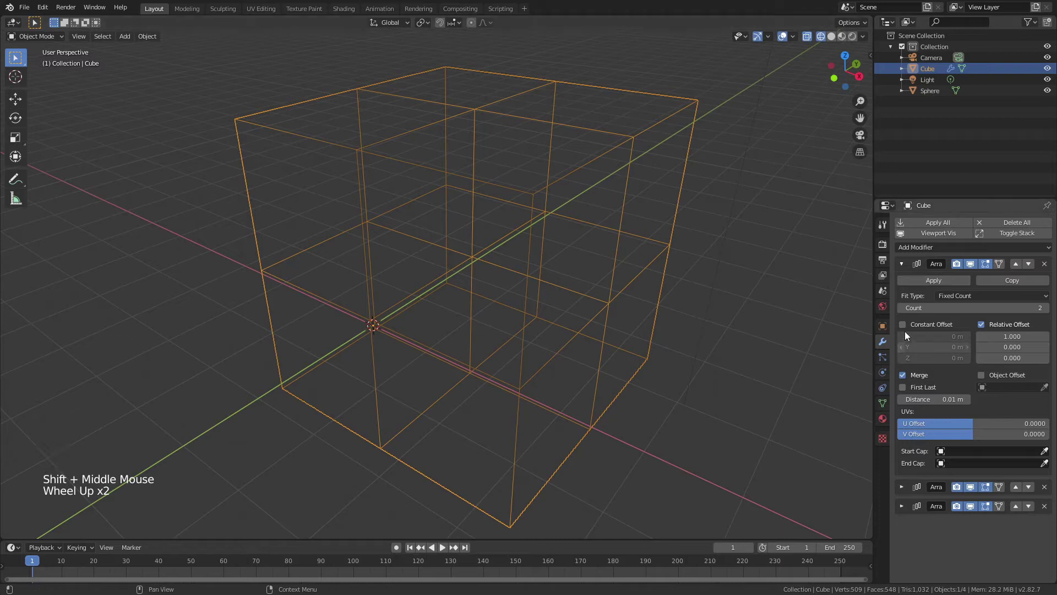
# - Add a hair particle system emitting from vertices, following the arrayed mesh, without random order
pyautogui.click(903, 265)
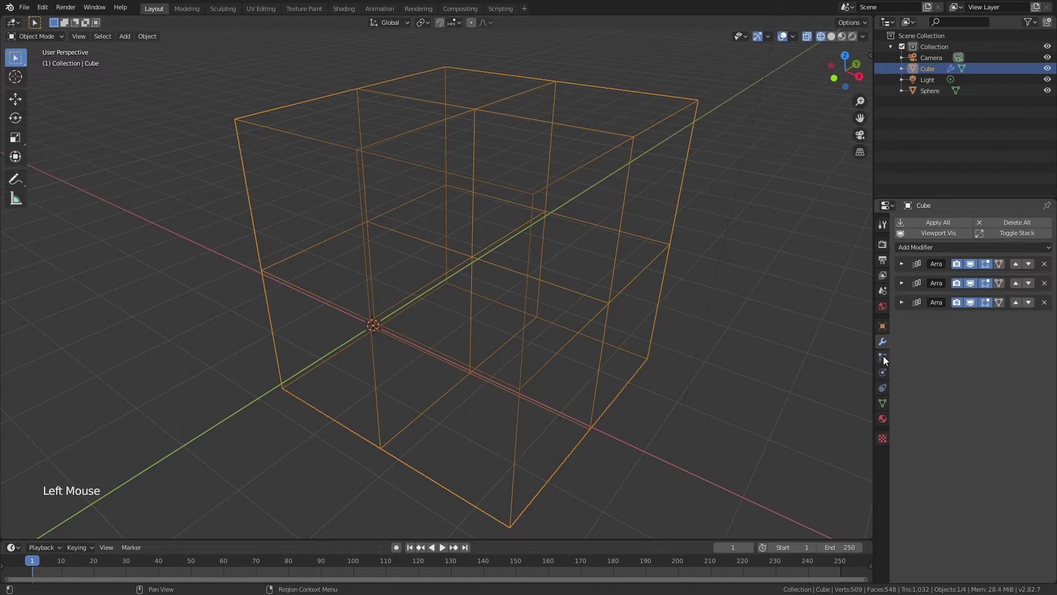
pyautogui.click(883, 357)
pyautogui.click(1047, 223)
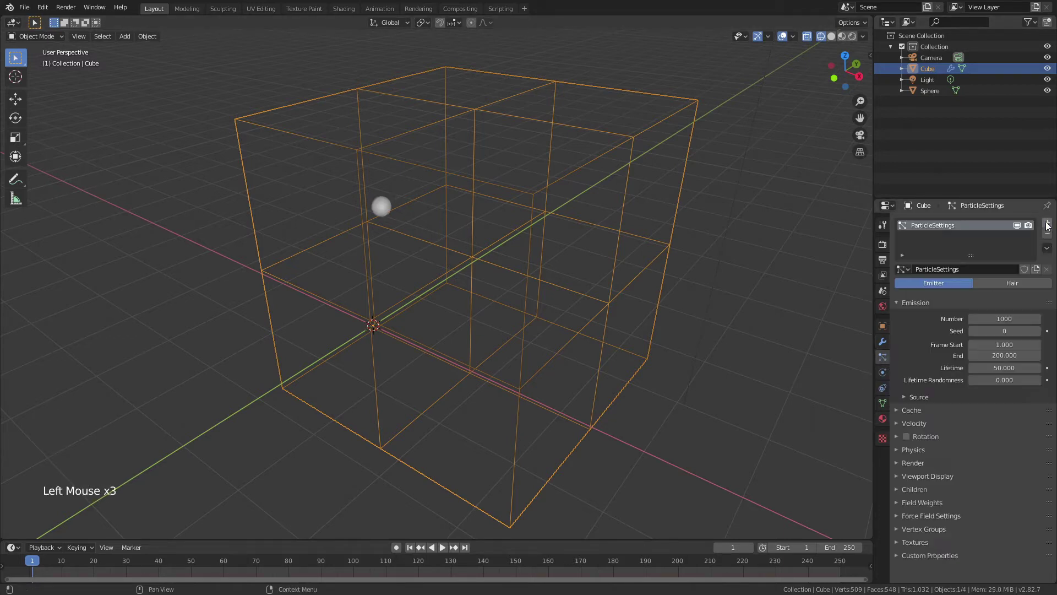
pyautogui.click(1010, 283)
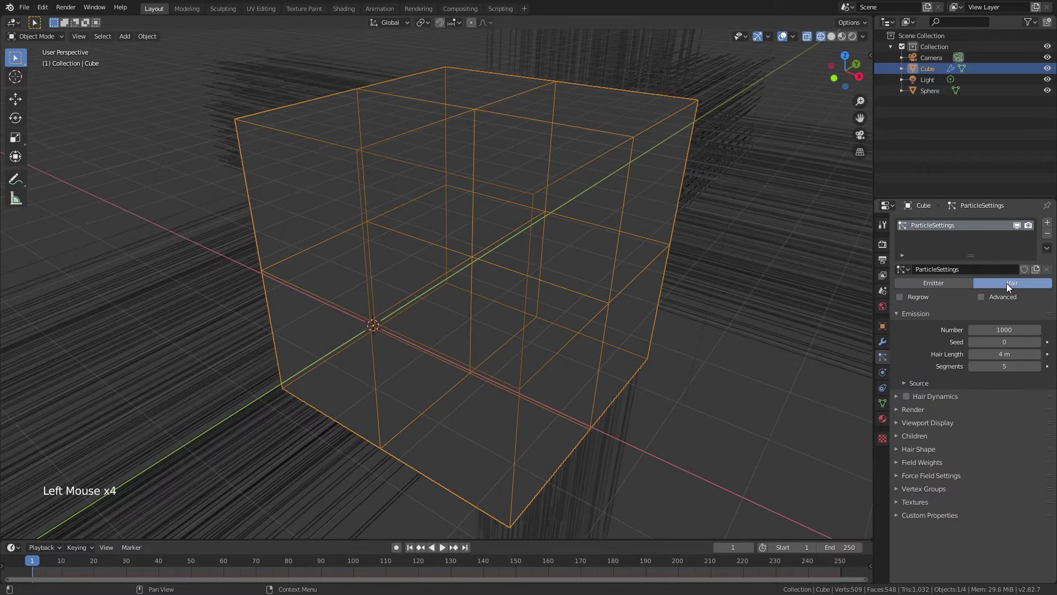
pyautogui.click(913, 383)
pyautogui.click(1005, 398)
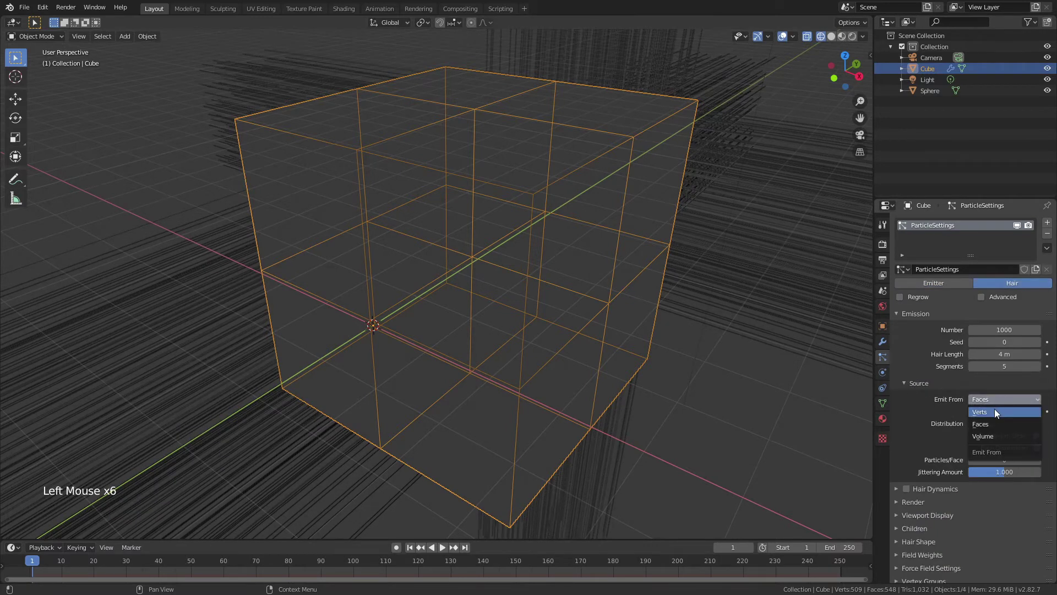
pyautogui.click(995, 409)
pyautogui.click(1036, 411)
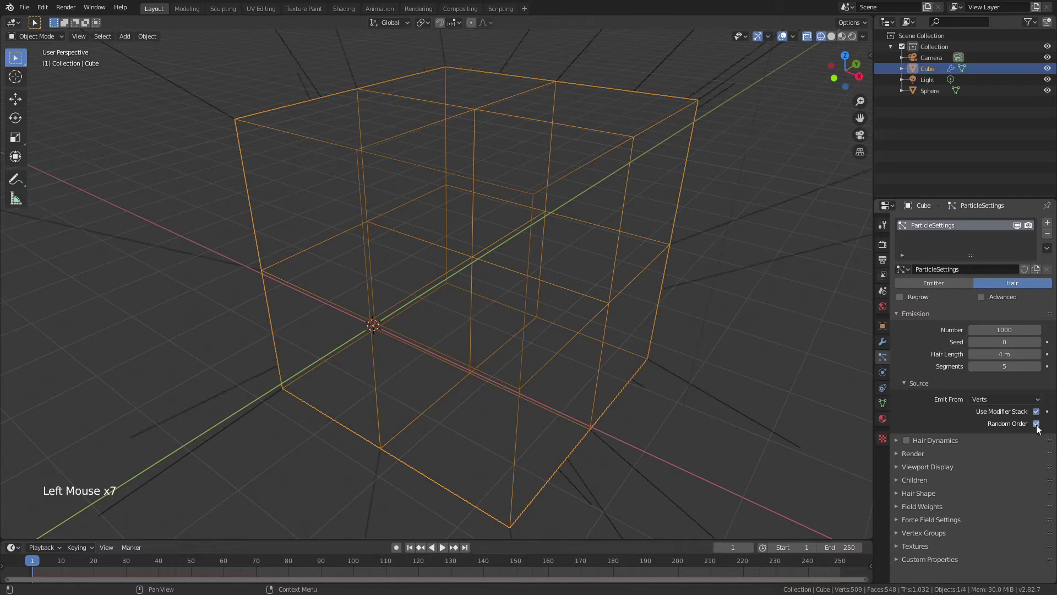
pyautogui.click(1036, 424)
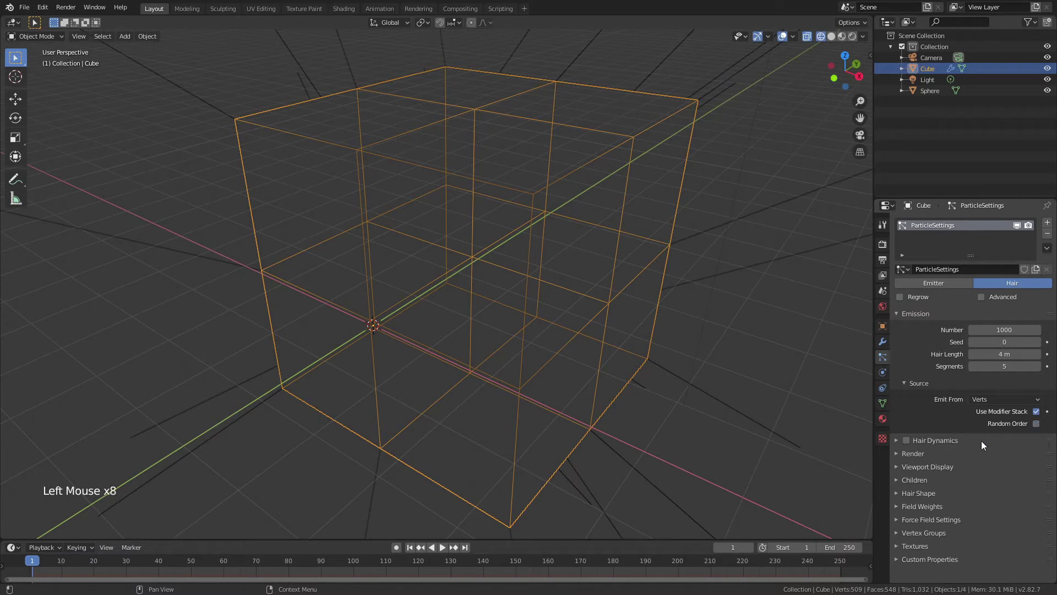
# - Render the particles as Object instances using the Sphere
pyautogui.click(904, 455)
pyautogui.click(1005, 467)
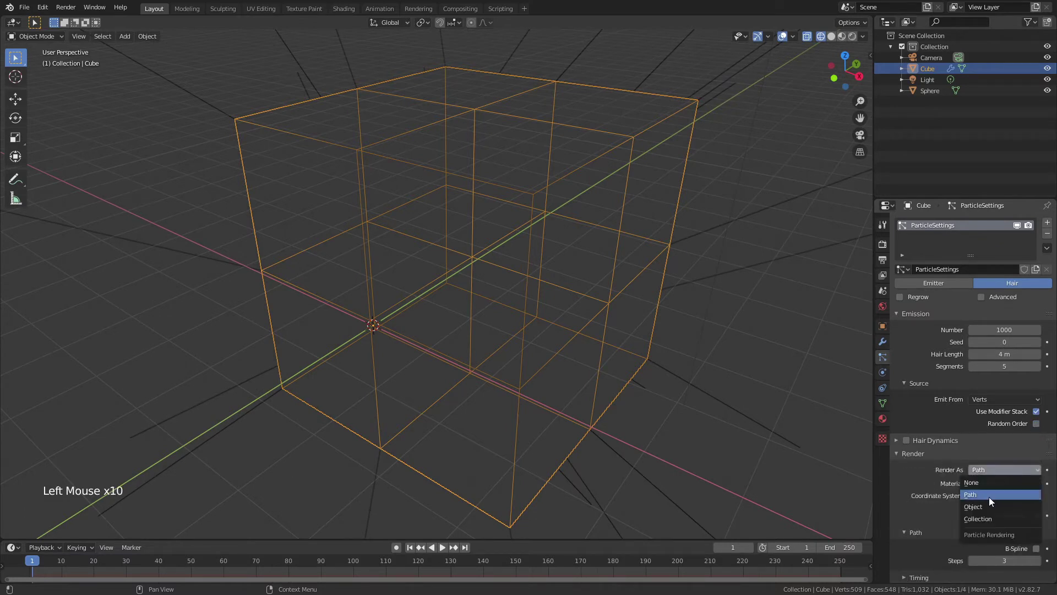
pyautogui.click(984, 507)
pyautogui.click(995, 548)
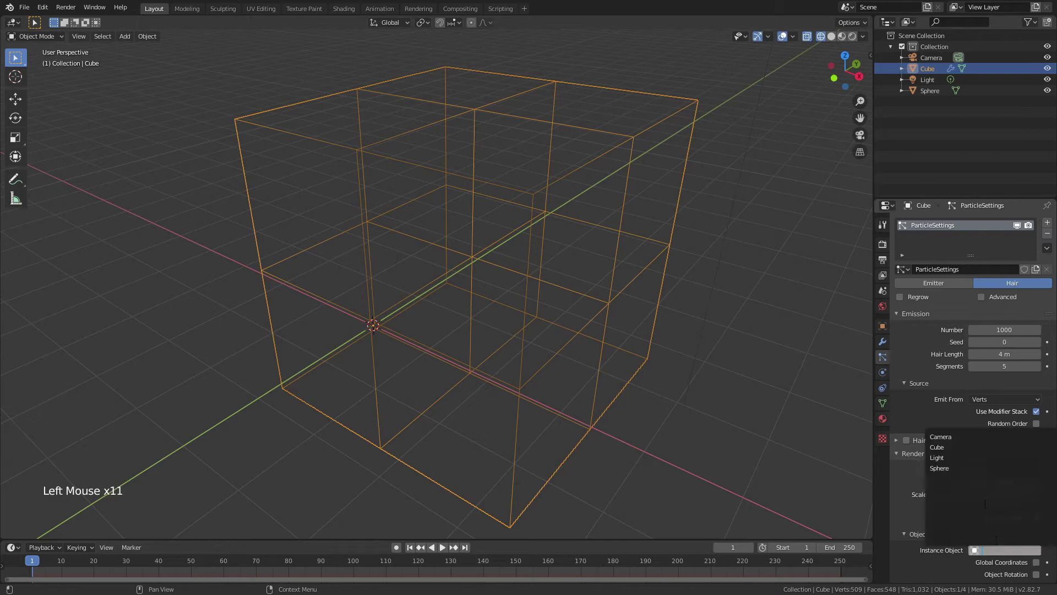
pyautogui.click(939, 468)
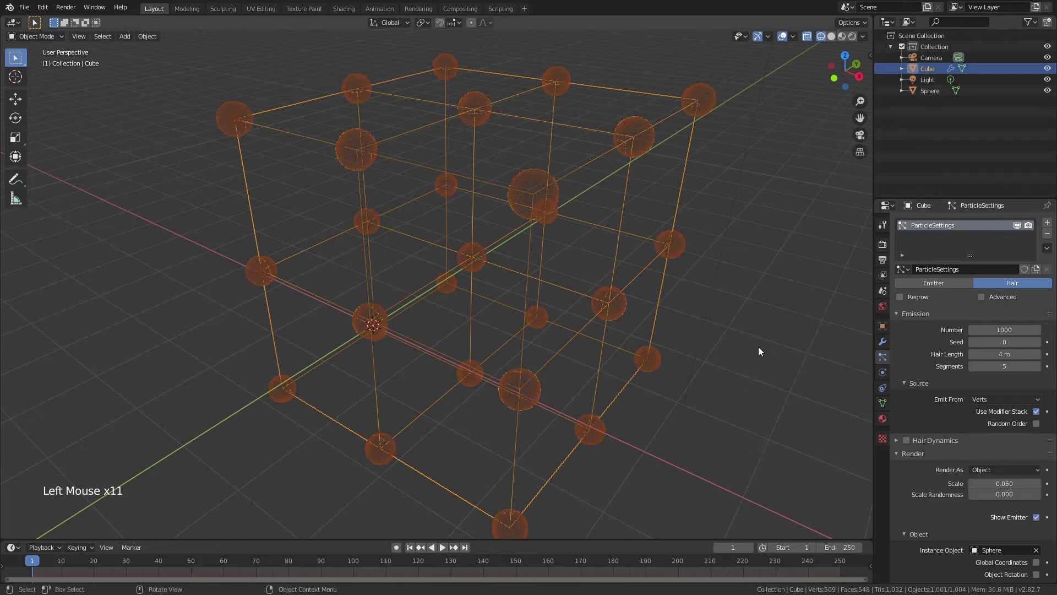
# - Toggle Edit Mode, then cycle shading through wireframe and back to solid
pyautogui.press('Tab')
pyautogui.press('Tab')
pyautogui.press('z')
pyautogui.click(752, 333)
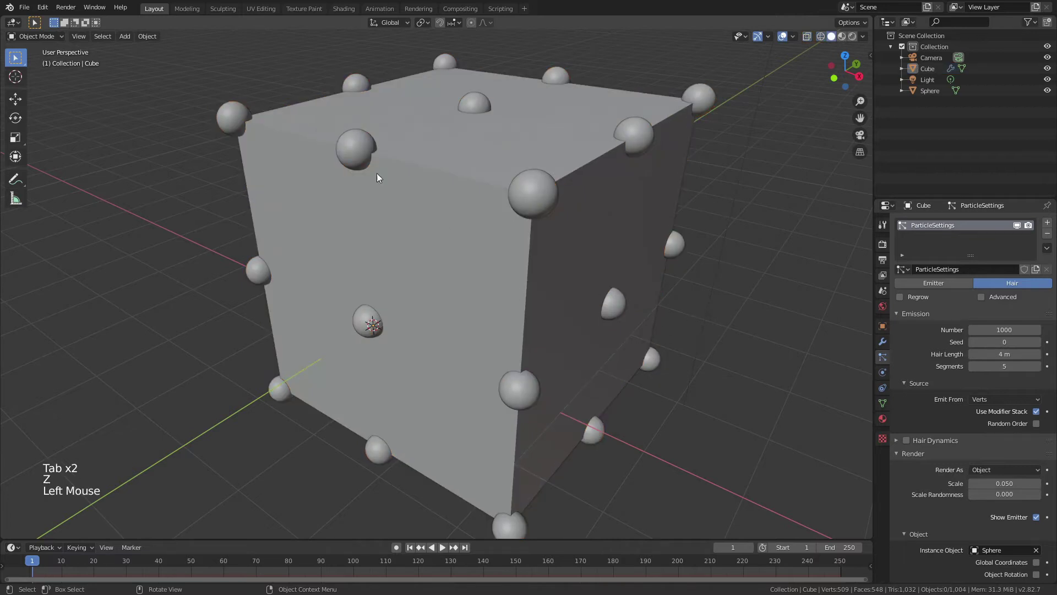
pyautogui.press('z')
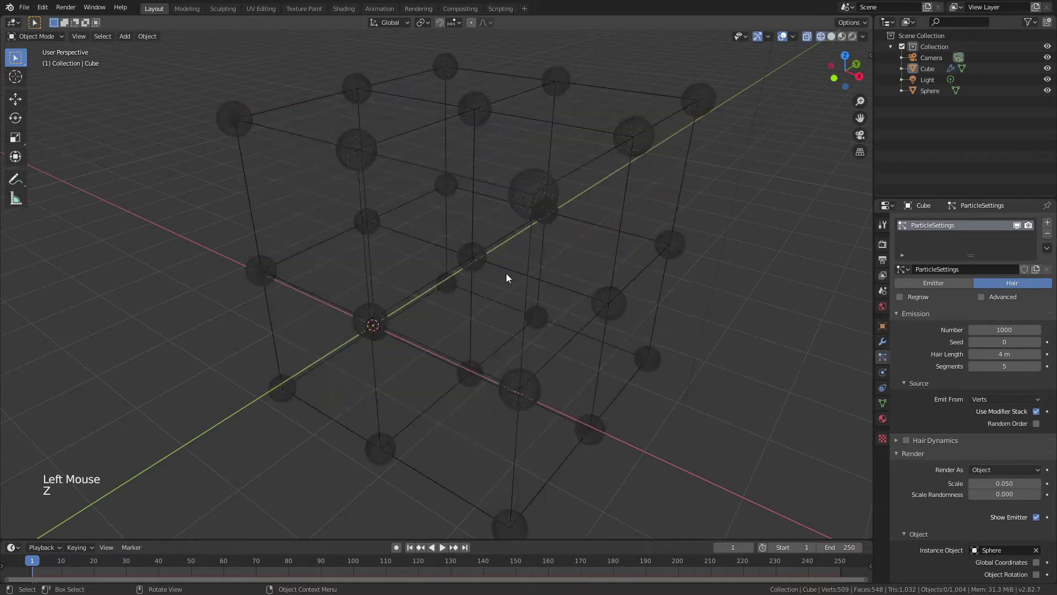
pyautogui.press('z')
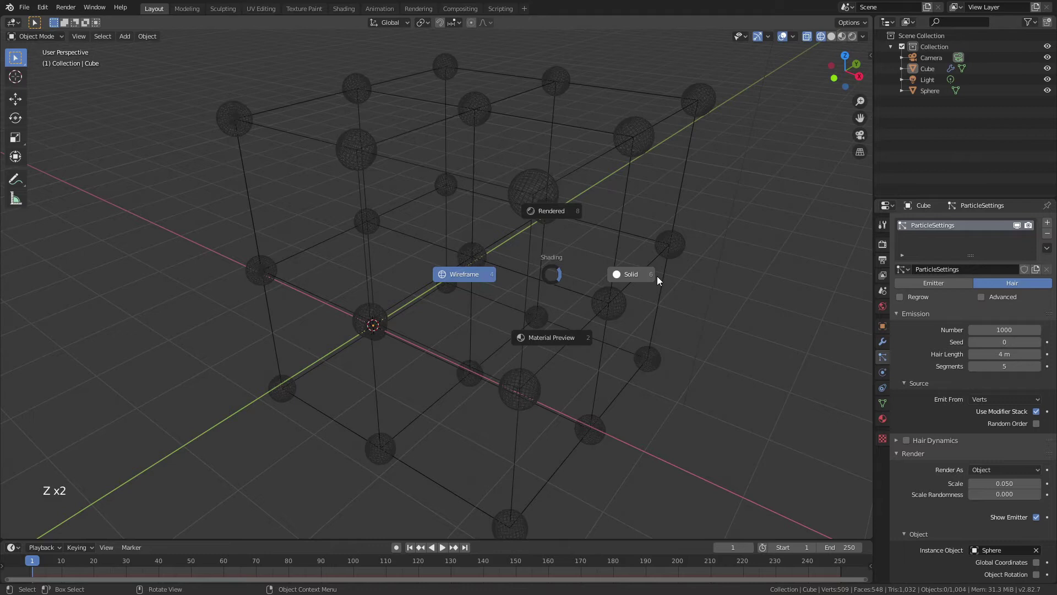
pyautogui.click(657, 276)
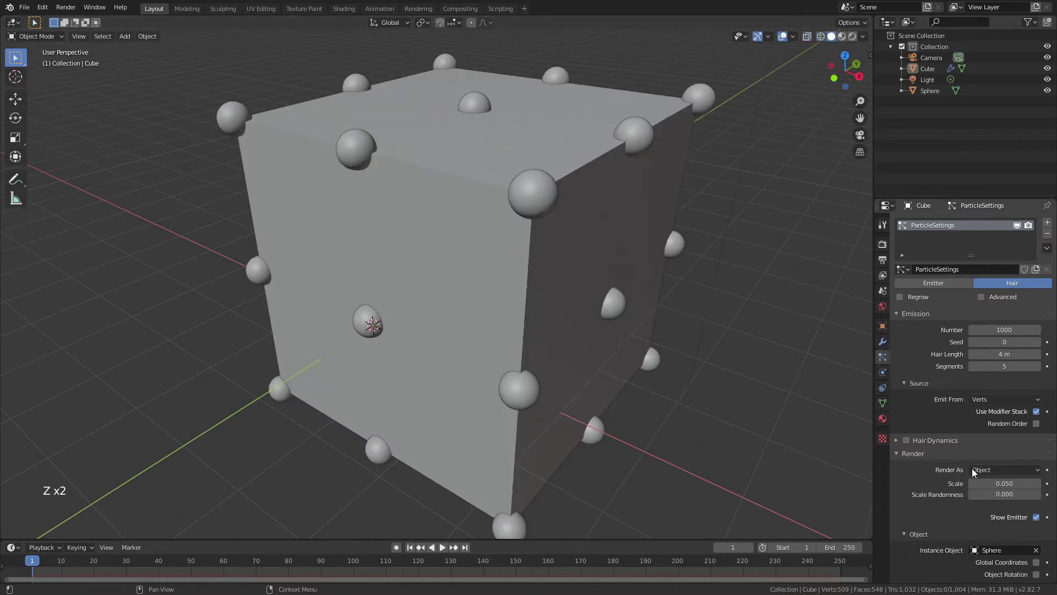
# - Turn off Show Emitter in both Render and Viewport Display
pyautogui.click(1037, 517)
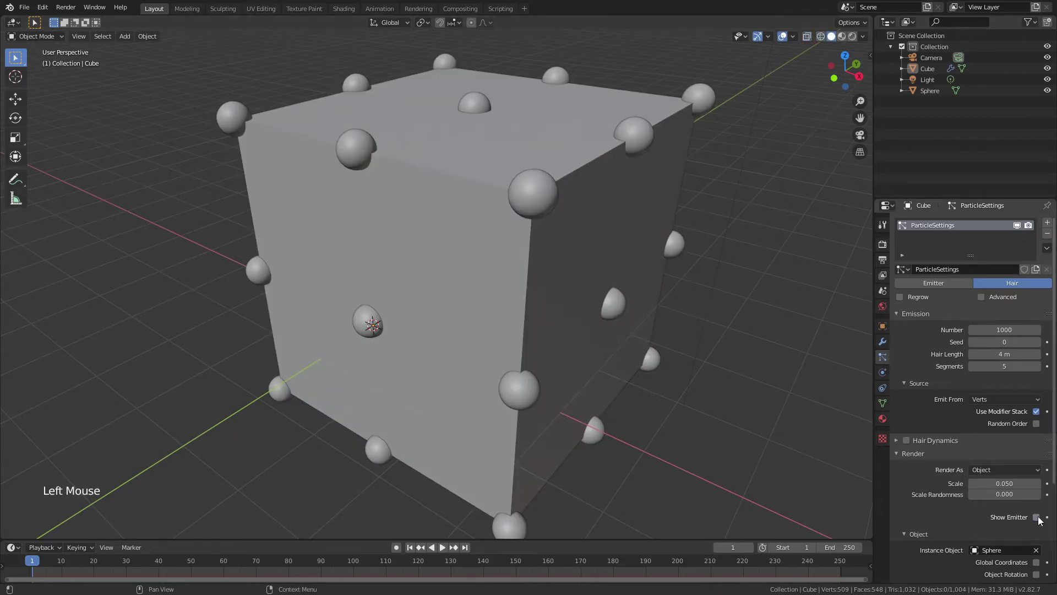
pyautogui.scroll(-9, 927, 484)
pyautogui.click(929, 484)
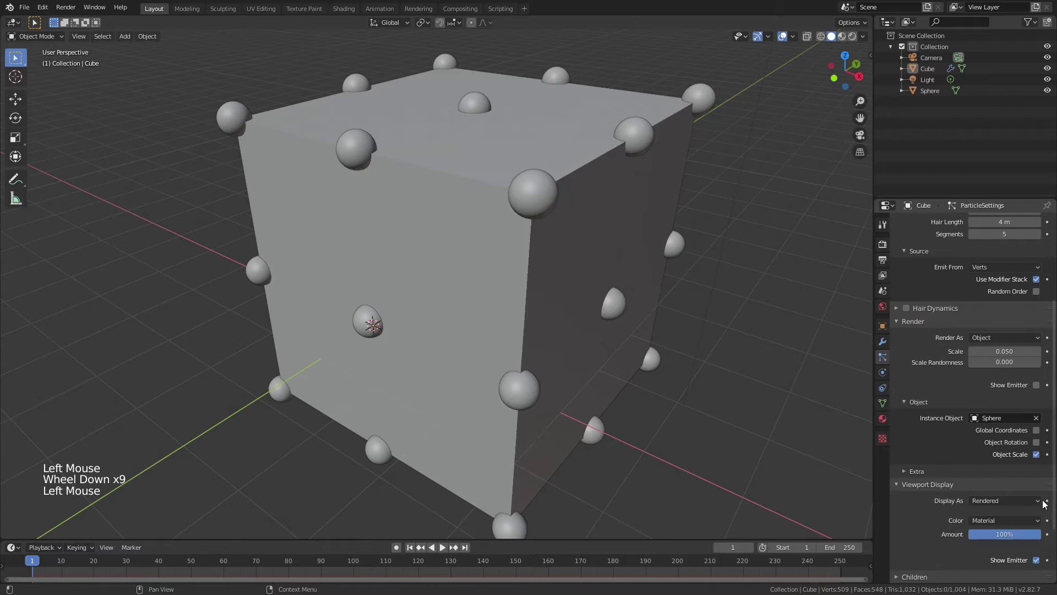
pyautogui.click(1037, 560)
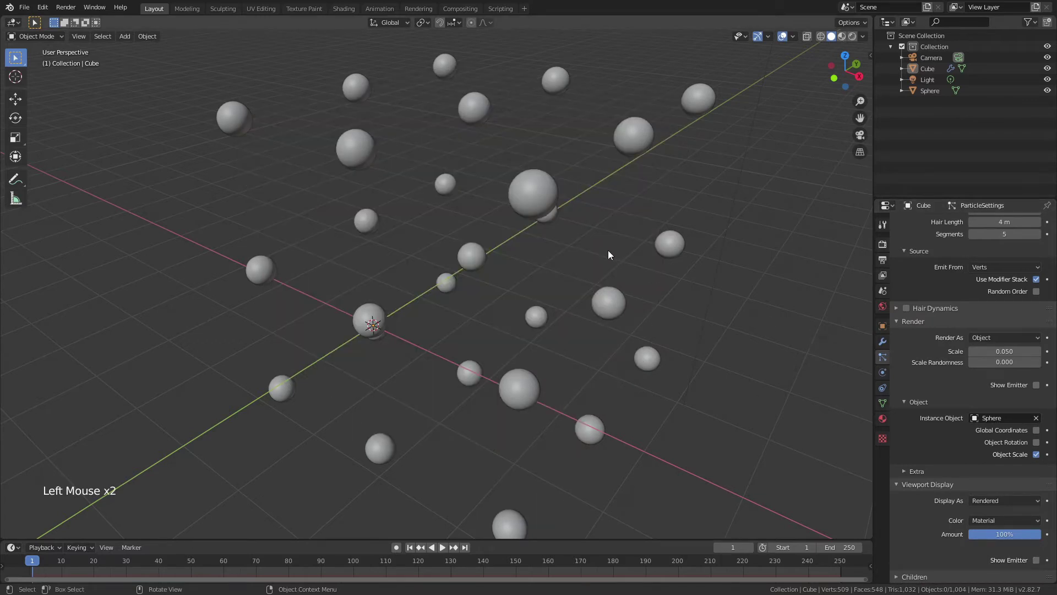
# - Raise the sphere particles' render scale to 0.248 so neighbours touch
pyautogui.keyDown('shift'); pyautogui.moveTo(999, 351); pyautogui.dragTo(1042, 350); pyautogui.keyUp('shift')
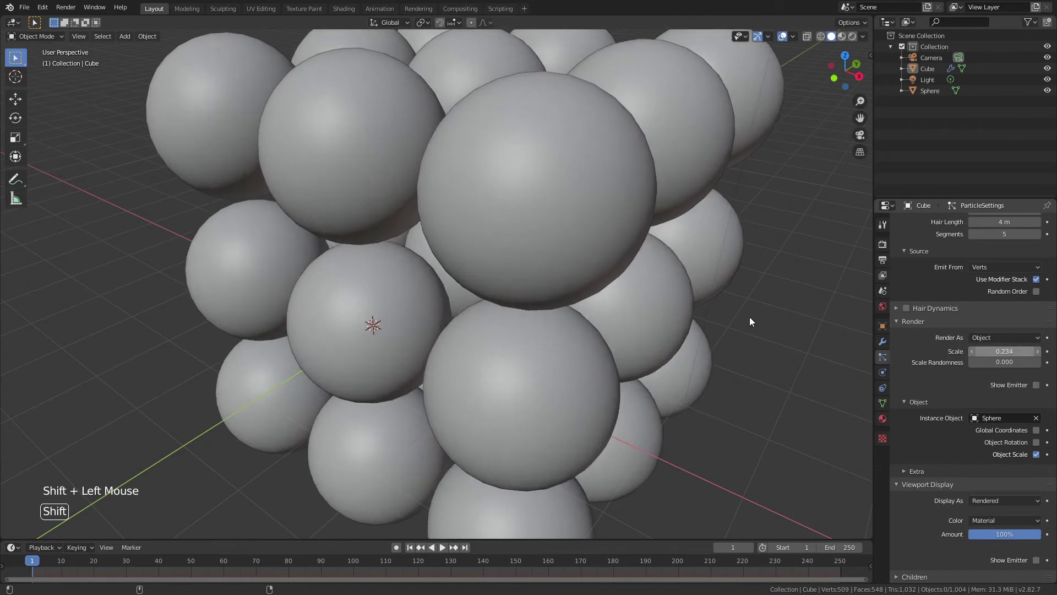
pyautogui.moveTo(749, 316); pyautogui.dragTo(791, 276, button='middle')
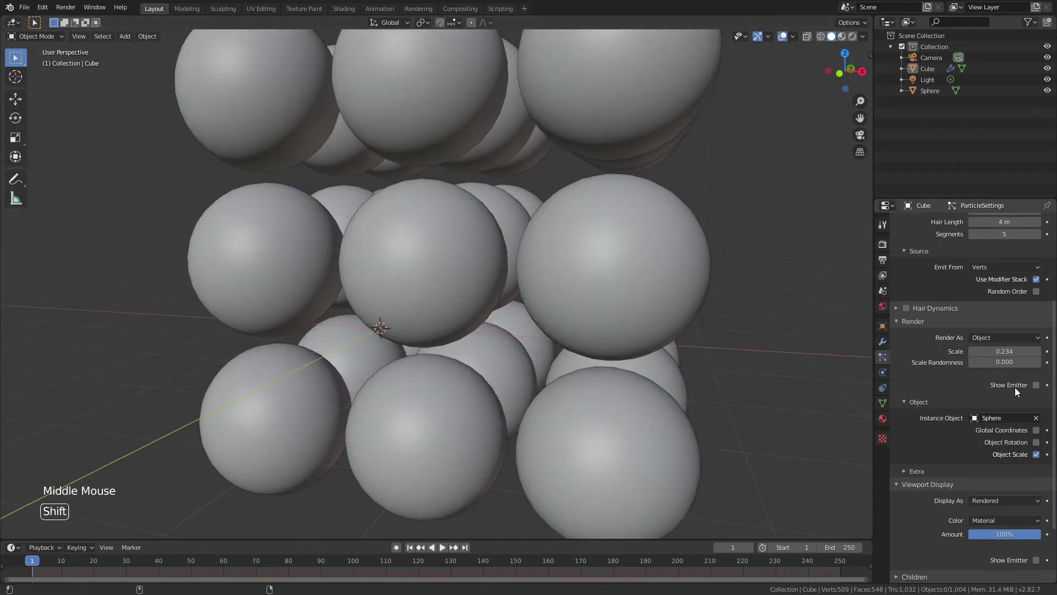
pyautogui.keyDown('shift'); pyautogui.moveTo(1003, 352); pyautogui.dragTo(1001, 353); pyautogui.keyUp('shift')
pyautogui.moveTo(595, 319); pyautogui.dragTo(586, 322, button='middle')
pyautogui.scroll(-3, 581, 297)
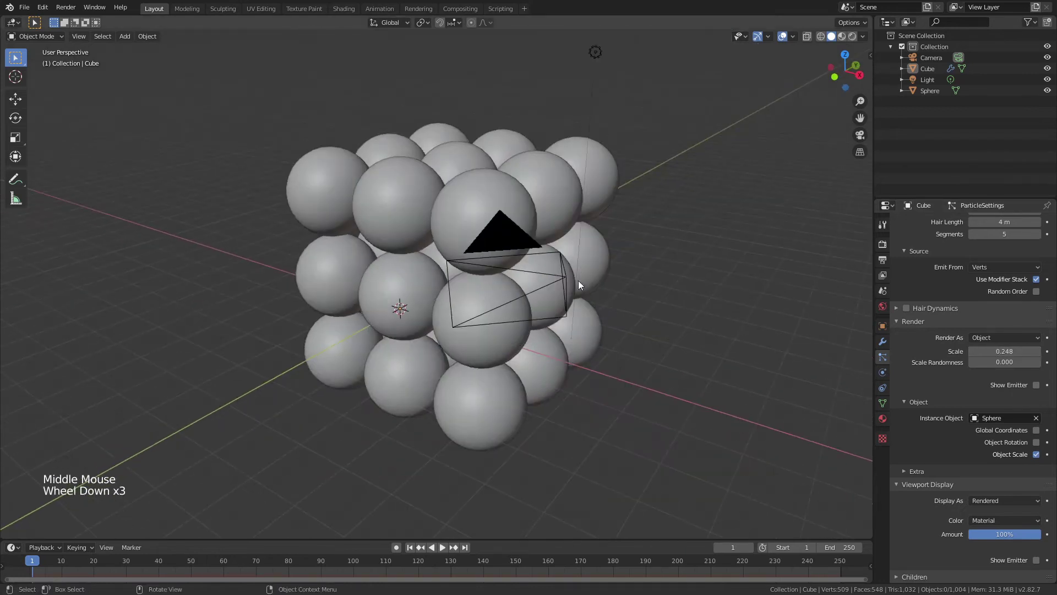
pyautogui.click(882, 341)
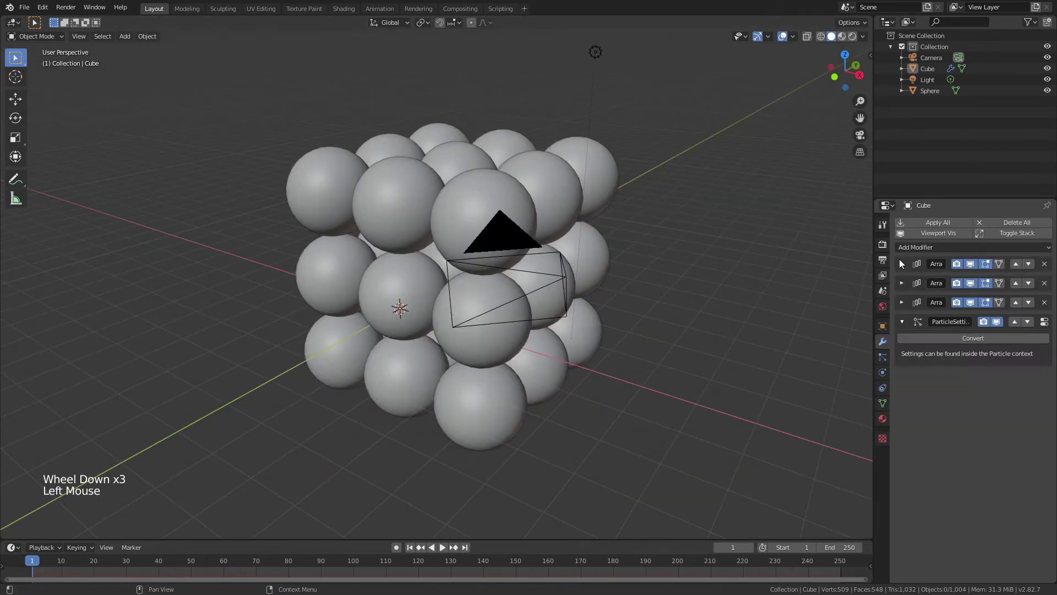
pyautogui.click(901, 264)
pyautogui.click(1046, 308)
pyautogui.click(1046, 308)
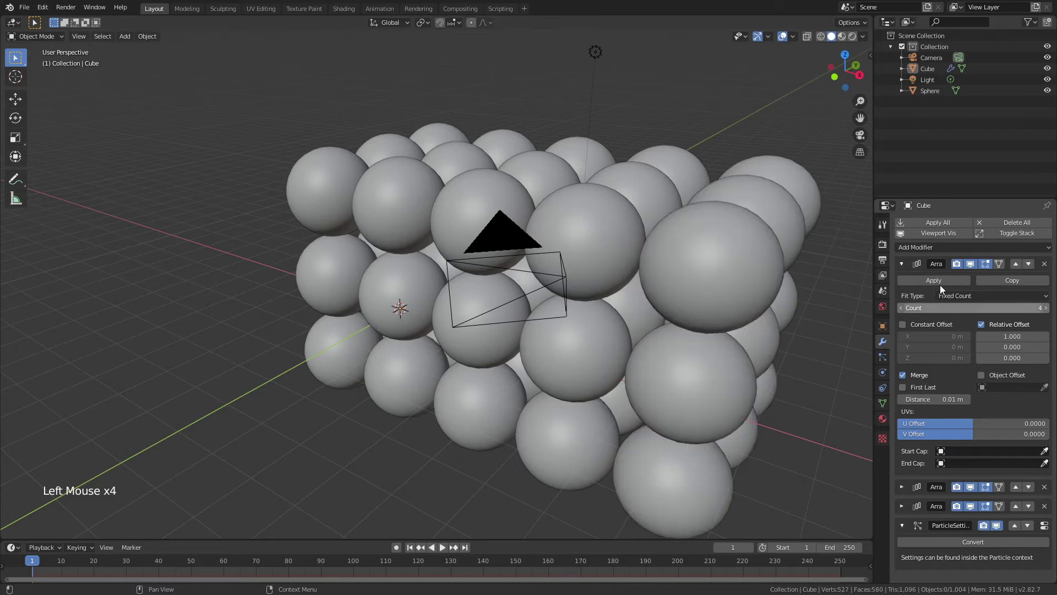
pyautogui.scroll(-4, 918, 323)
pyautogui.click(902, 265)
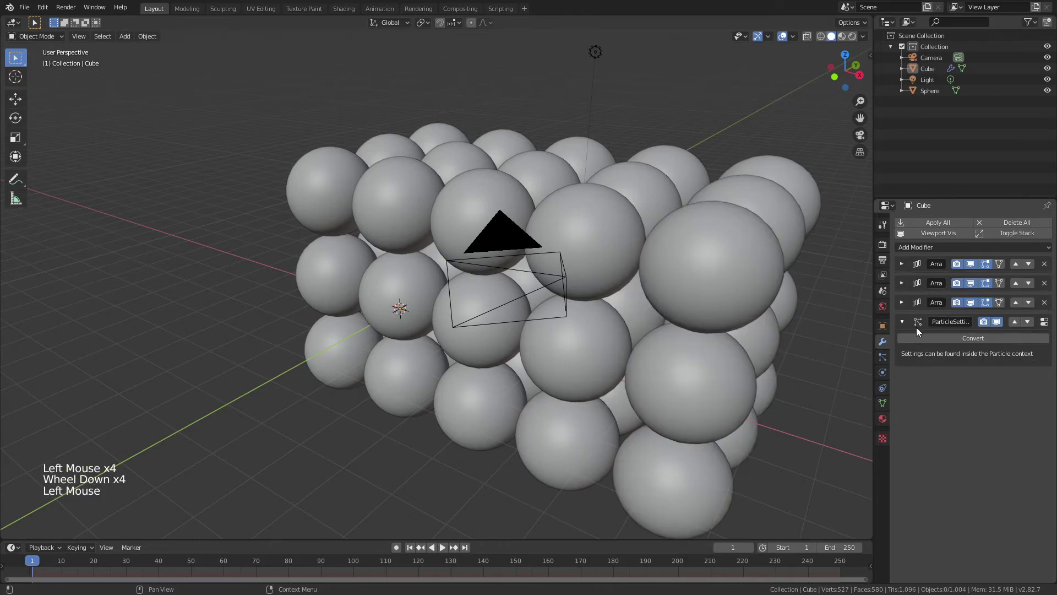
pyautogui.click(902, 283)
pyautogui.click(1046, 328)
pyautogui.click(1047, 327)
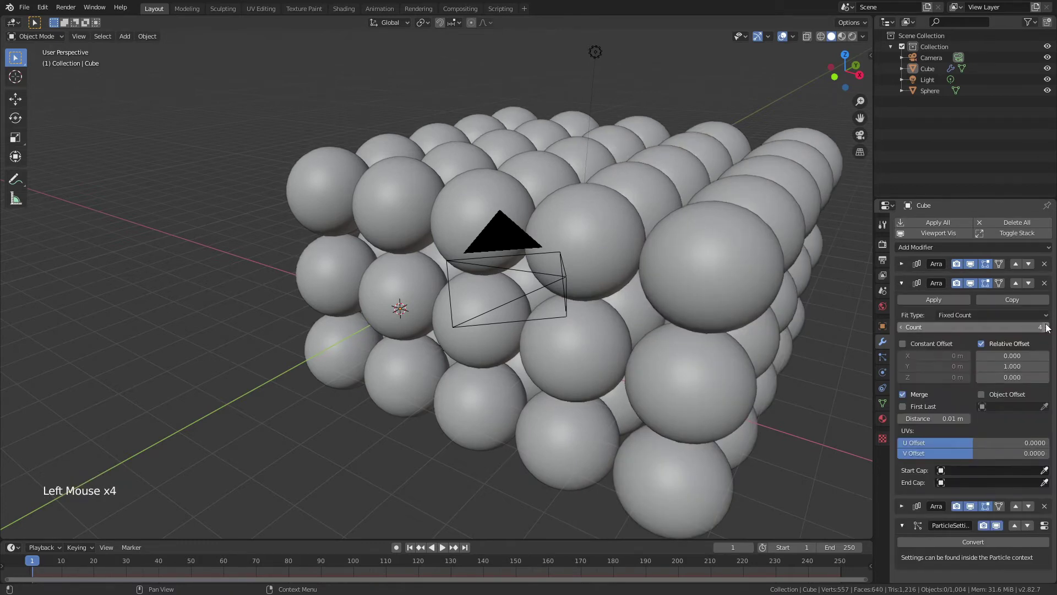
pyautogui.moveTo(660, 308); pyautogui.dragTo(660, 343, button='middle')
pyautogui.scroll(-4, 660, 343)
pyautogui.click(402, 307)
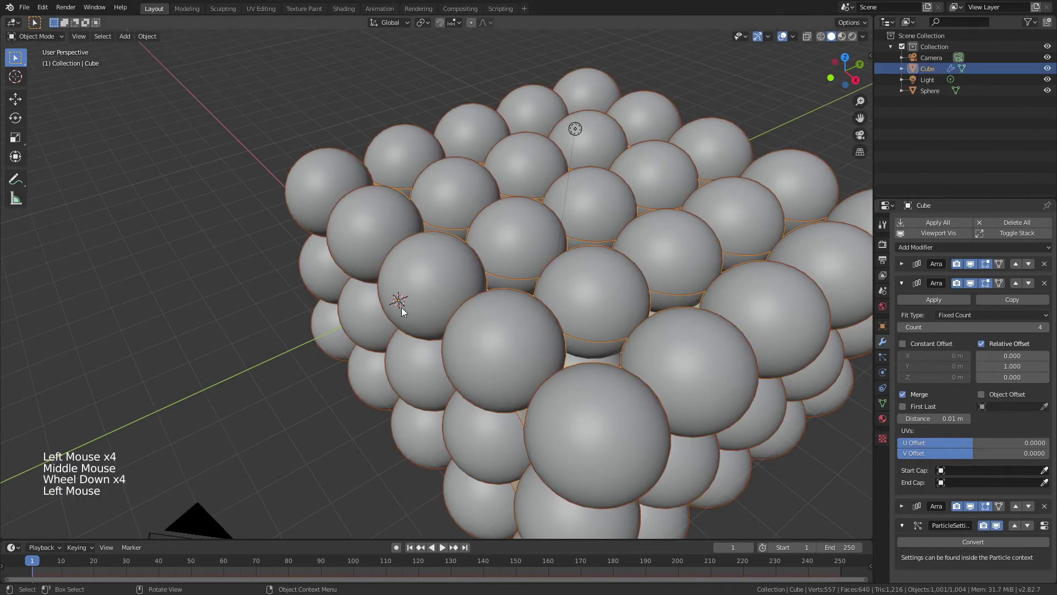
pyautogui.scroll(-3, 405, 311)
pyautogui.scroll(-1, 404, 312)
pyautogui.press('Tab')
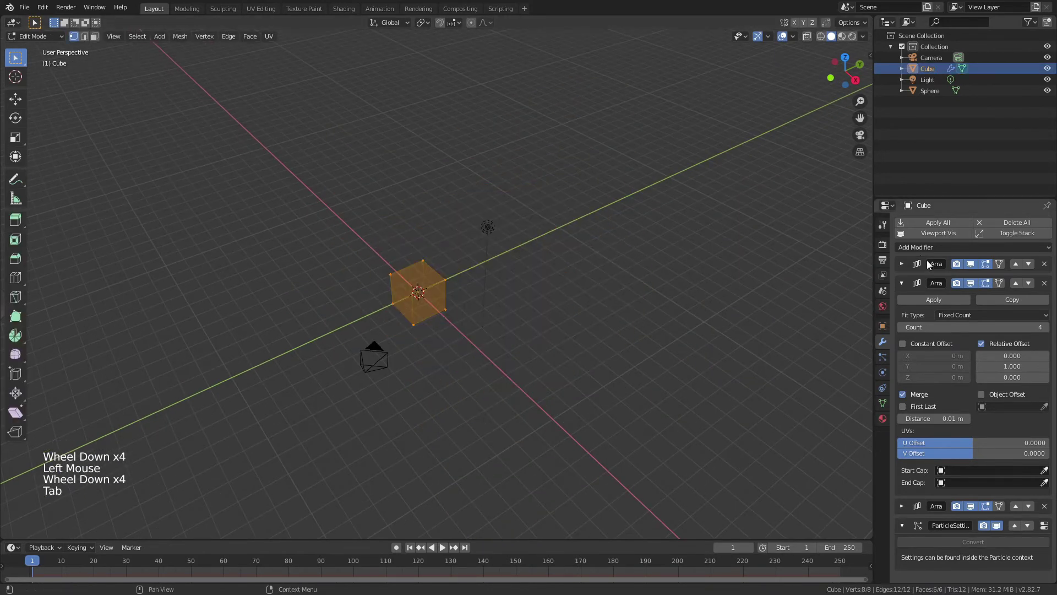
pyautogui.click(902, 283)
pyautogui.click(902, 264)
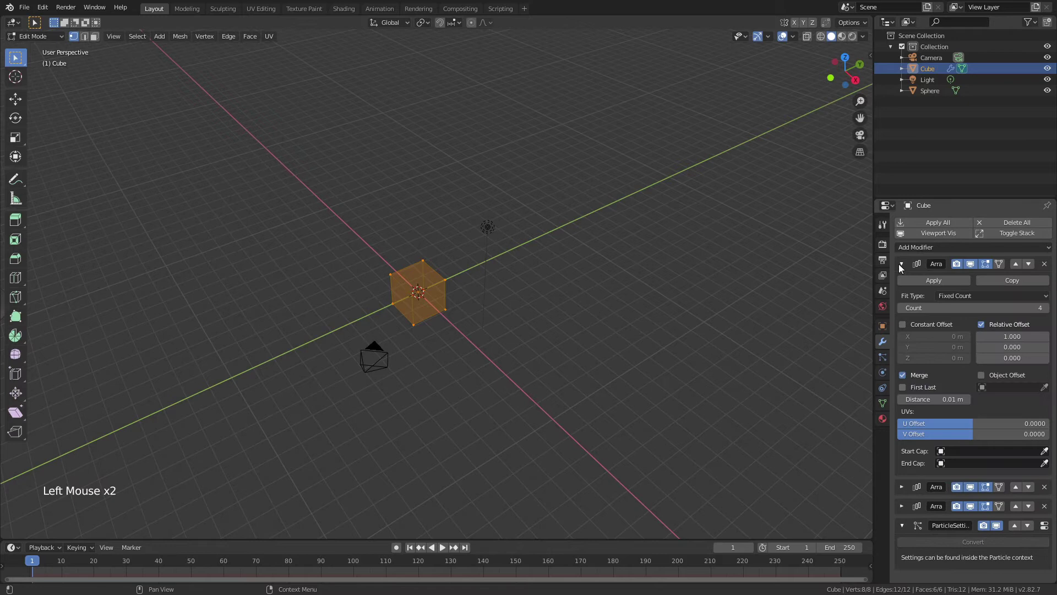
pyautogui.click(900, 309)
pyautogui.click(899, 309)
pyautogui.click(902, 264)
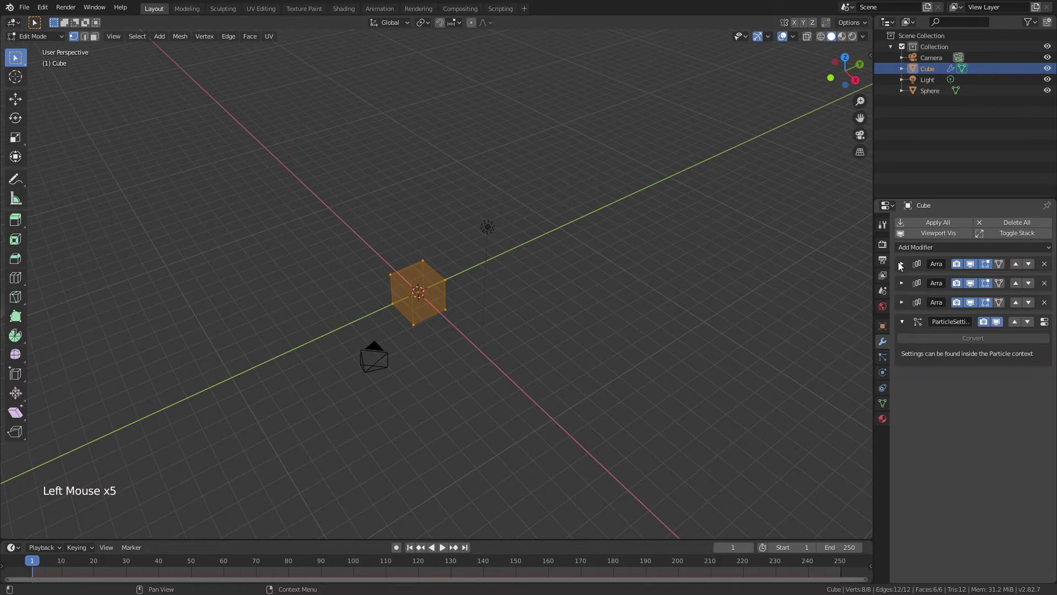
pyautogui.click(902, 283)
pyautogui.click(901, 328)
pyautogui.click(901, 327)
pyautogui.click(901, 327)
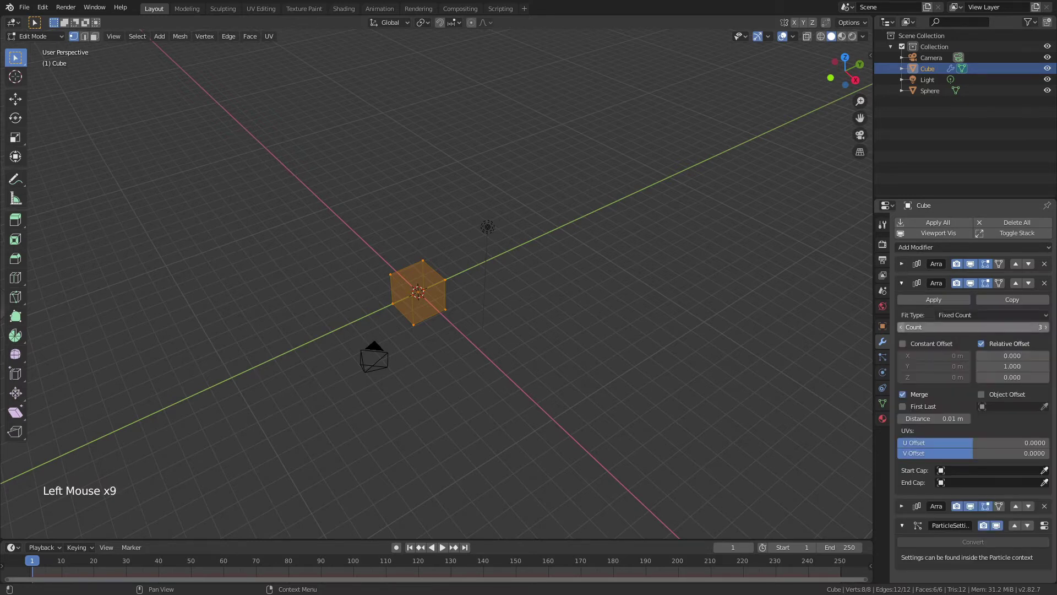
pyautogui.click(901, 283)
pyautogui.click(901, 303)
# - Move the sphere lattice 13.5 m along X and deselect it
pyautogui.press('Tab')
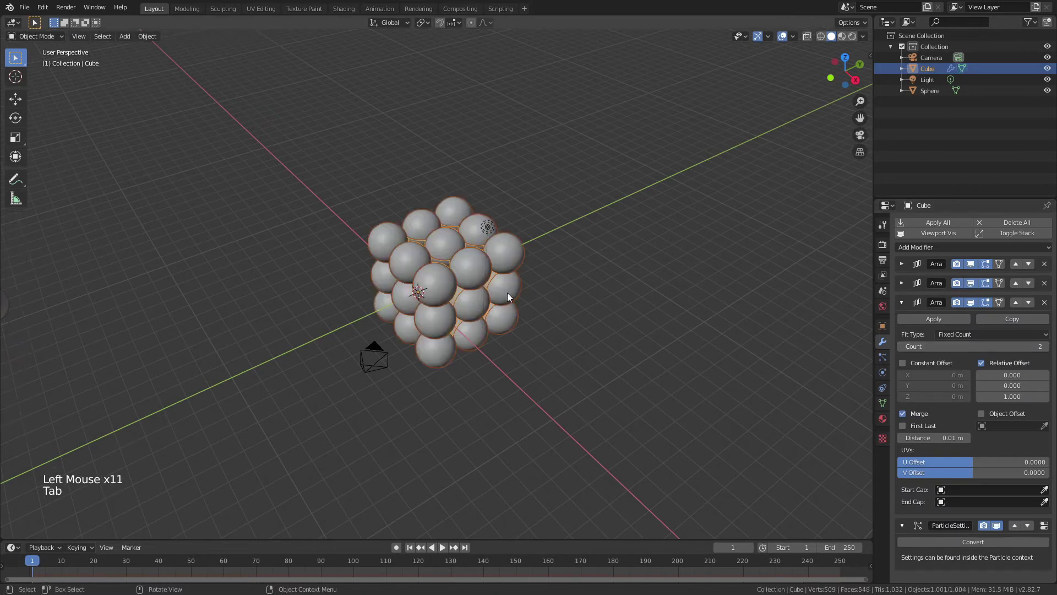
pyautogui.moveTo(508, 292); pyautogui.dragTo(573, 279, button='middle')
pyautogui.scroll(-2, 521, 283)
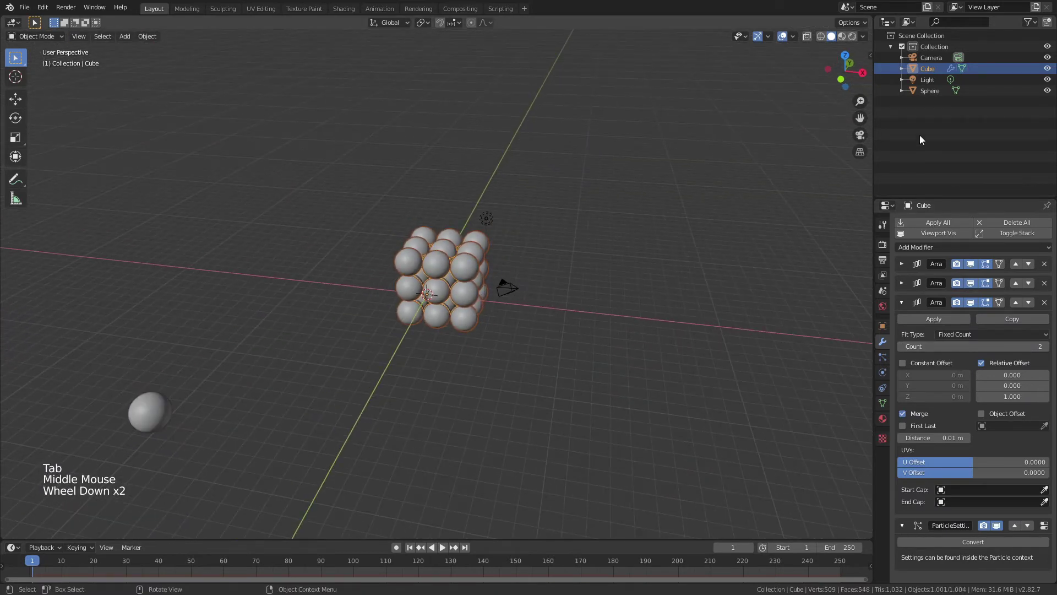
pyautogui.moveTo(497, 262); pyautogui.dragTo(486, 279, button='middle')
pyautogui.scroll(2, 485, 279)
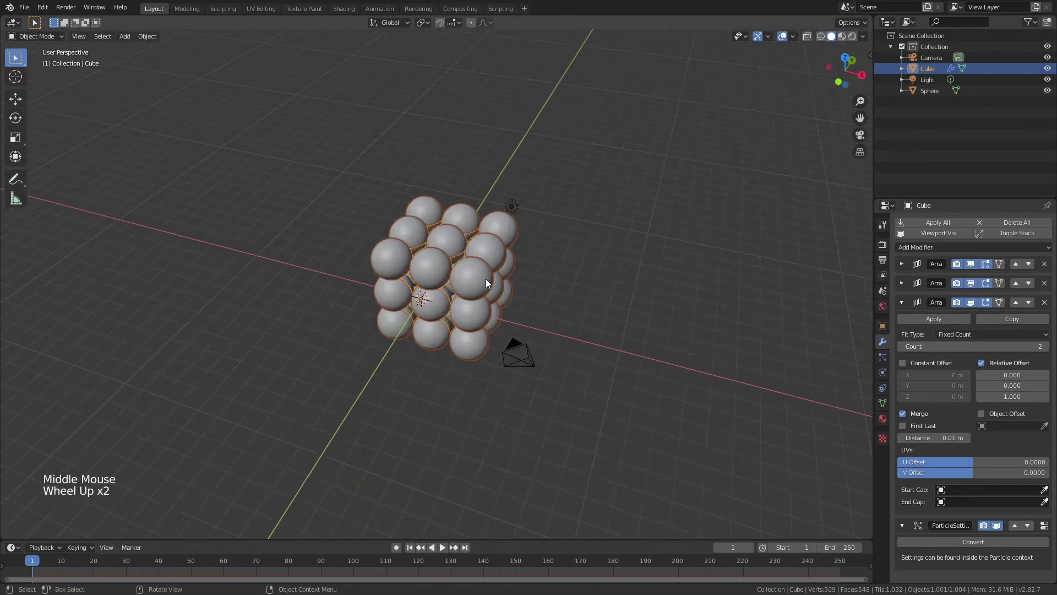
pyautogui.press('g')
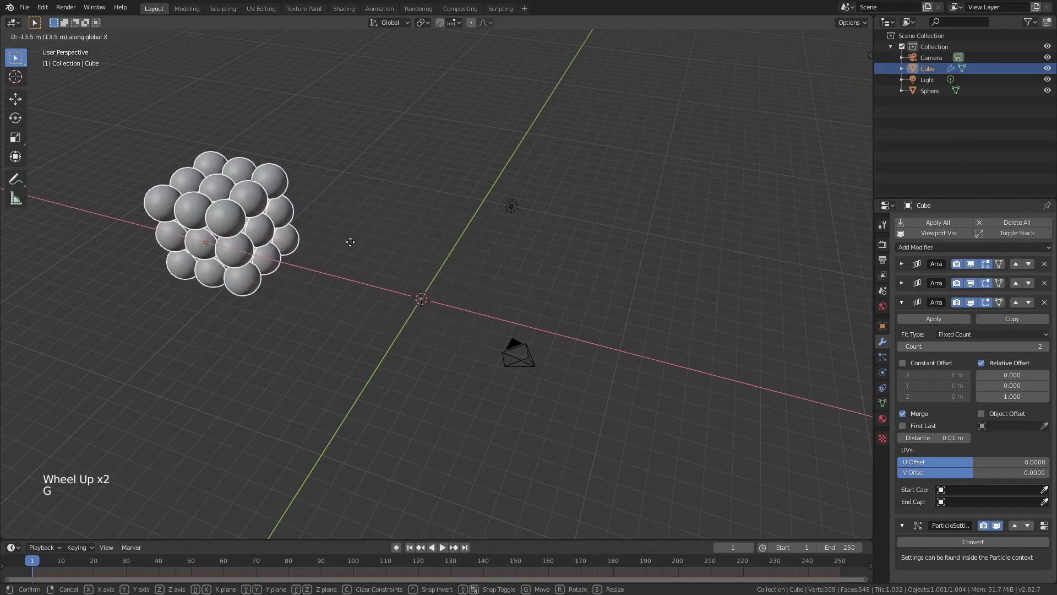
pyautogui.click(336, 236)
pyautogui.click(416, 307)
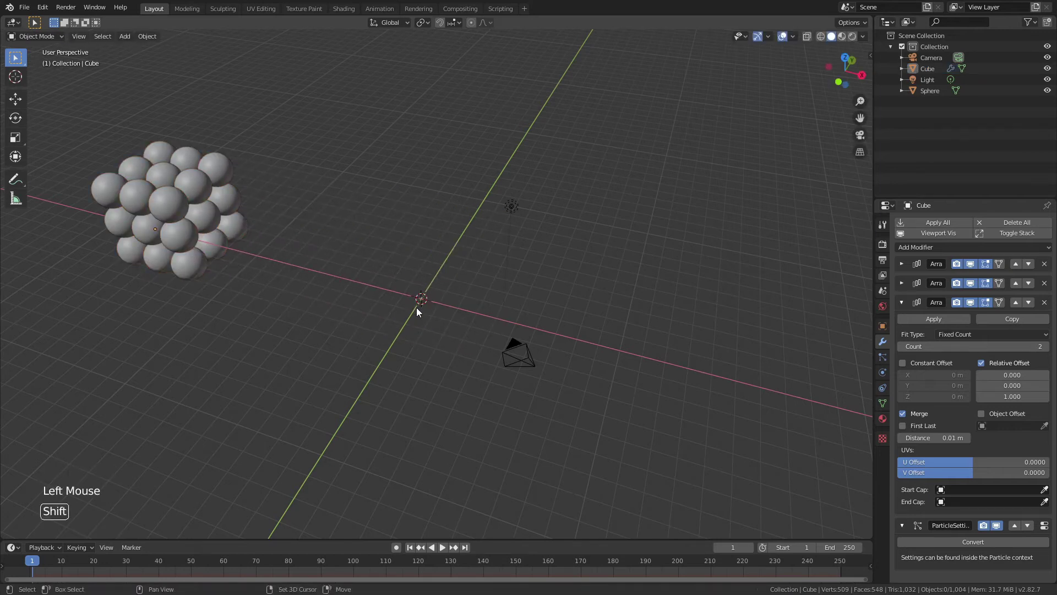
# - Add a new cube at the origin and frame both objects
pyautogui.hotkey('shift', 'a')
pyautogui.moveTo(421, 306)
pyautogui.click(457, 320)
pyautogui.scroll(4, 451, 320)
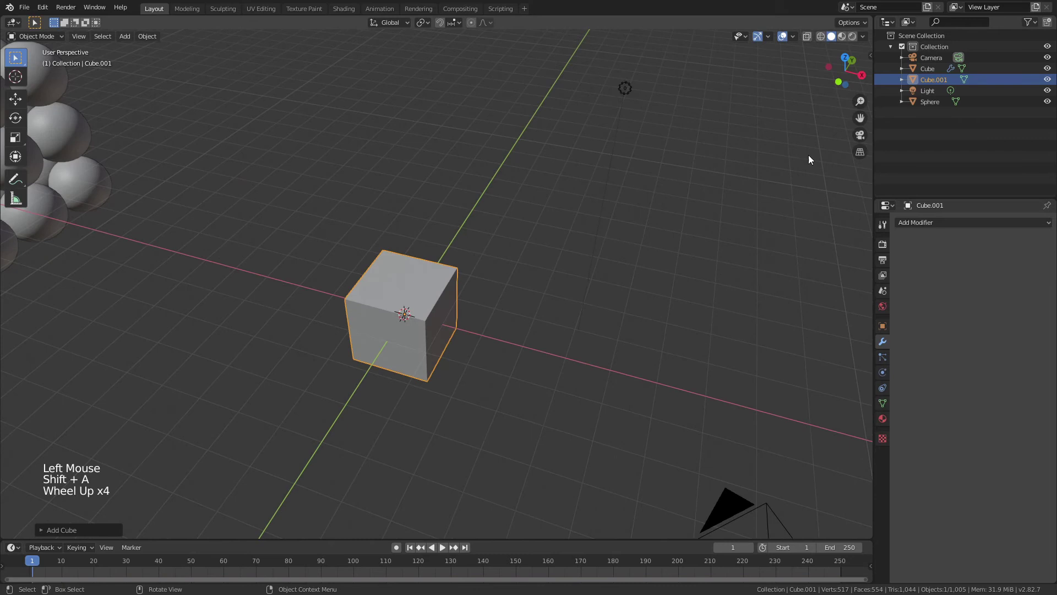
pyautogui.scroll(-2, 424, 346)
pyautogui.keyDown('shift'); pyautogui.moveTo(371, 286); pyautogui.dragTo(424, 317, button='middle'); pyautogui.keyUp('shift')
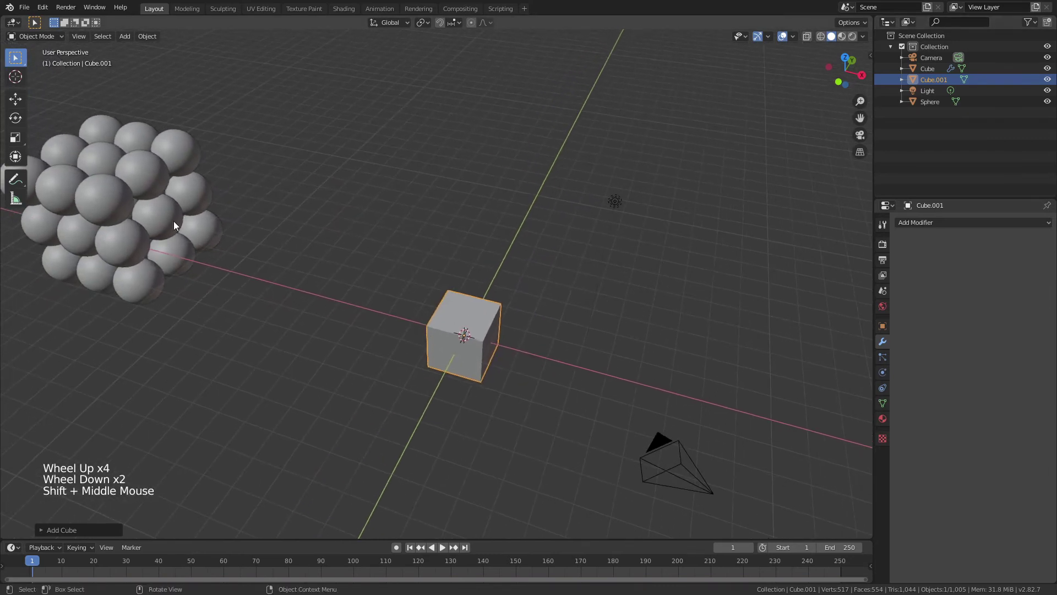
# - Rename the sphere lattice object 'Simple Cubic Lattice'
pyautogui.click(176, 226)
pyautogui.doubleClick(929, 68)
pyautogui.write('Si')
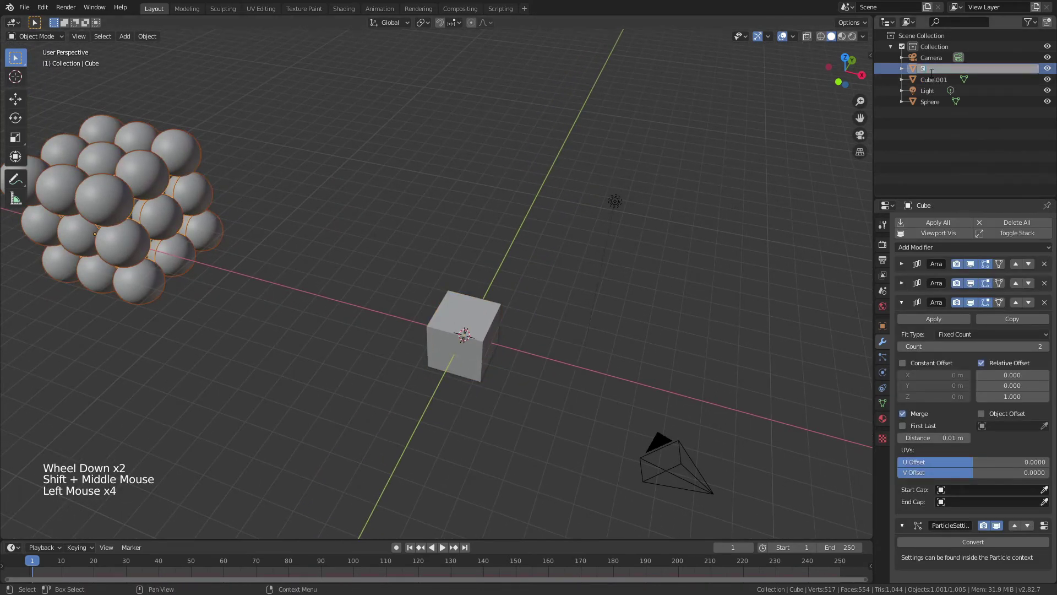
pyautogui.write('mple Cub')
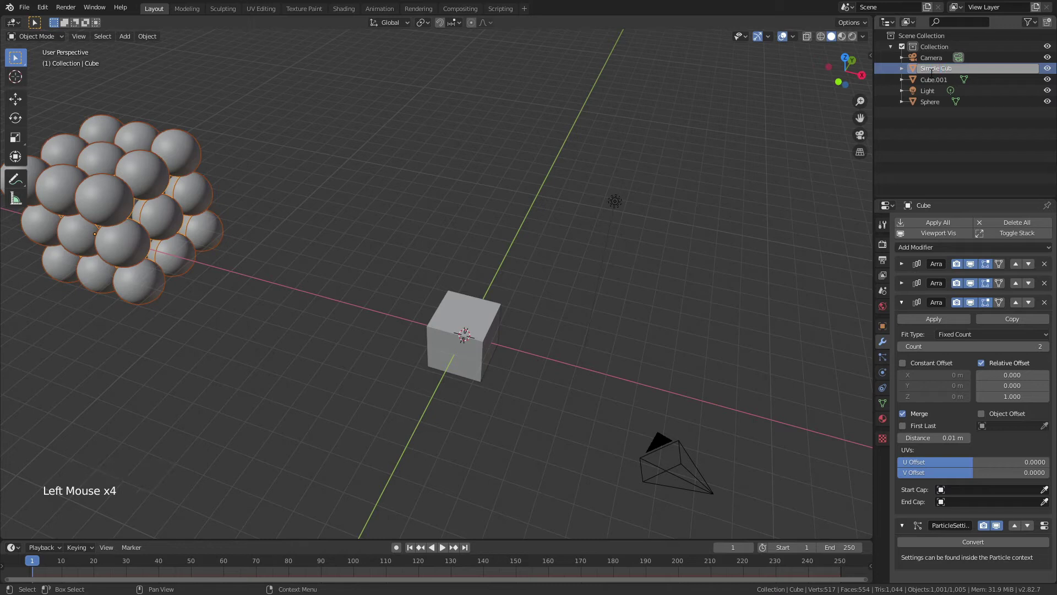
pyautogui.write('ic Lattice')
pyautogui.press('Return')
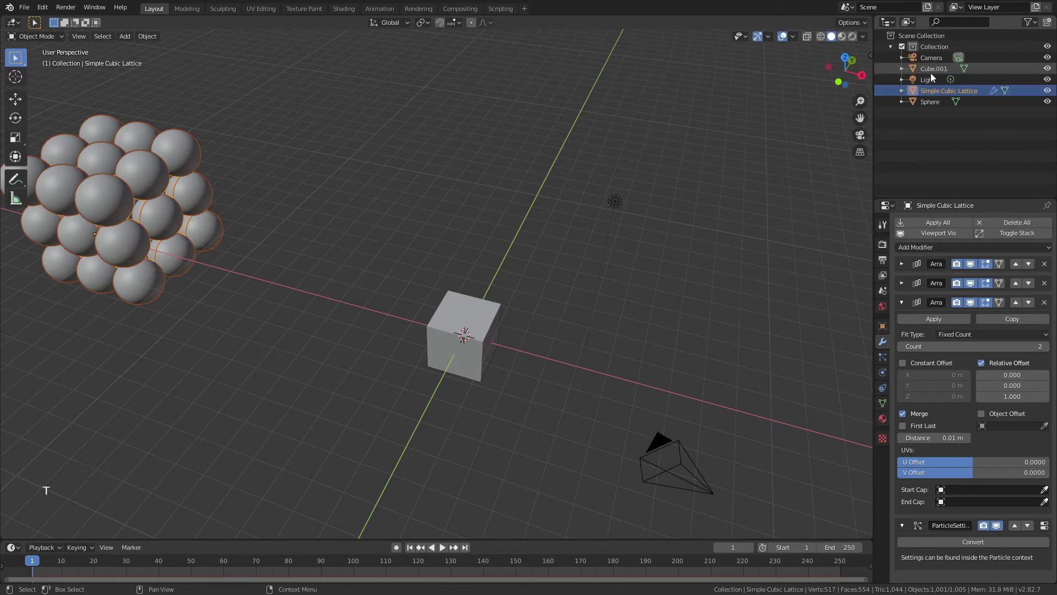
# - Rename Cube.001 'Body Centered Cubic Lattice' with F2
pyautogui.click(931, 73)
pyautogui.press('Tab')
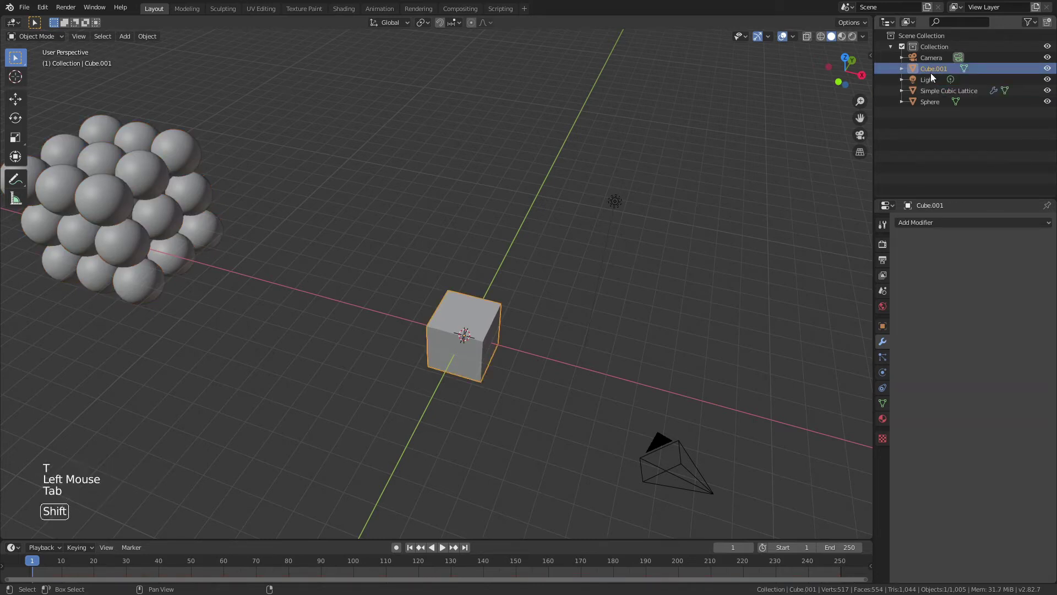
pyautogui.hotkey('shift', 'b')
pyautogui.press('o')
pyautogui.press('d')
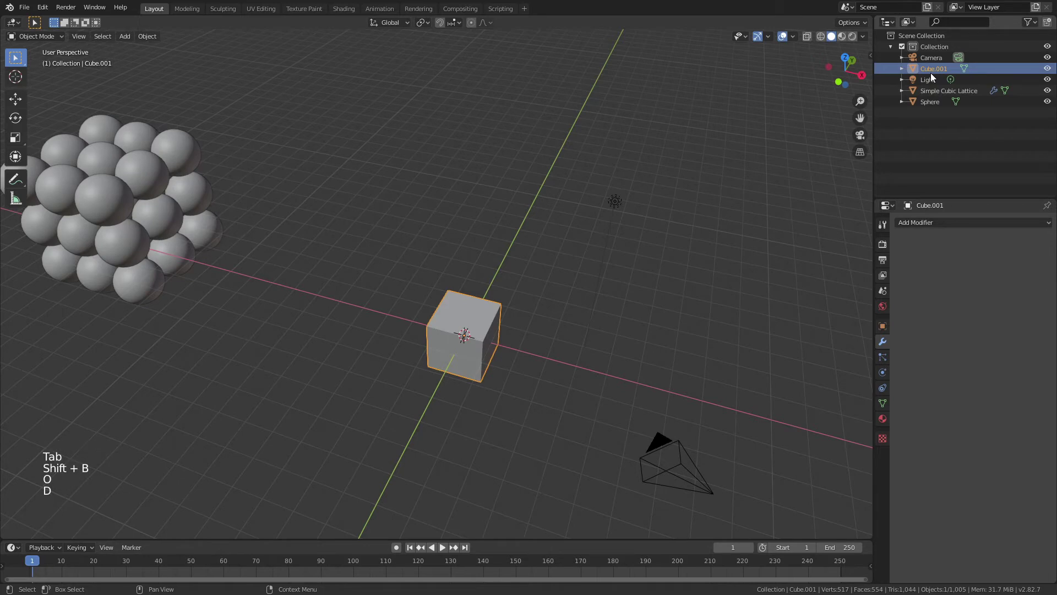
pyautogui.press('F2')
pyautogui.write('Bod')
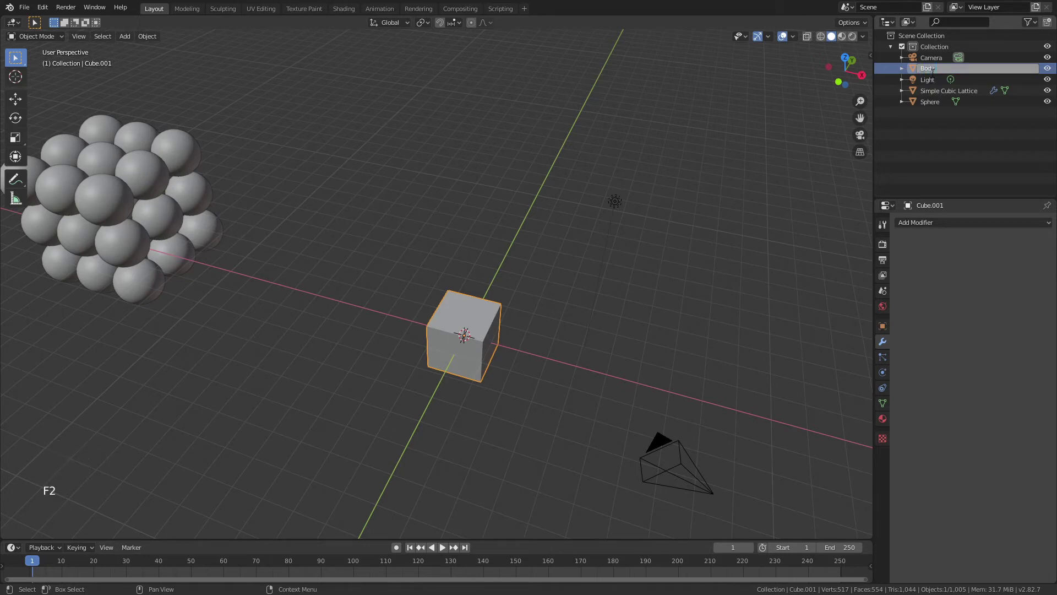
pyautogui.write('y Centered Cubic Lattice')
pyautogui.press('Return')
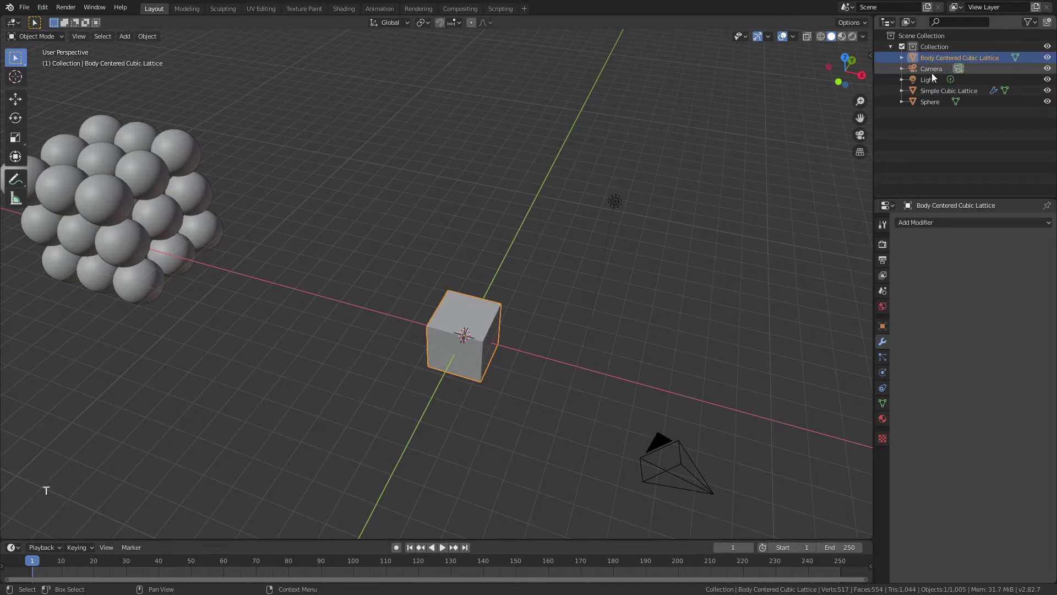
# - In Edit Mode with wireframe, select two opposite corner vertices of the cube
pyautogui.press('Tab')
pyautogui.press('Tab')
pyautogui.keyDown('shift'); pyautogui.moveTo(528, 330); pyautogui.dragTo(529, 286, button='middle'); pyautogui.keyUp('shift')
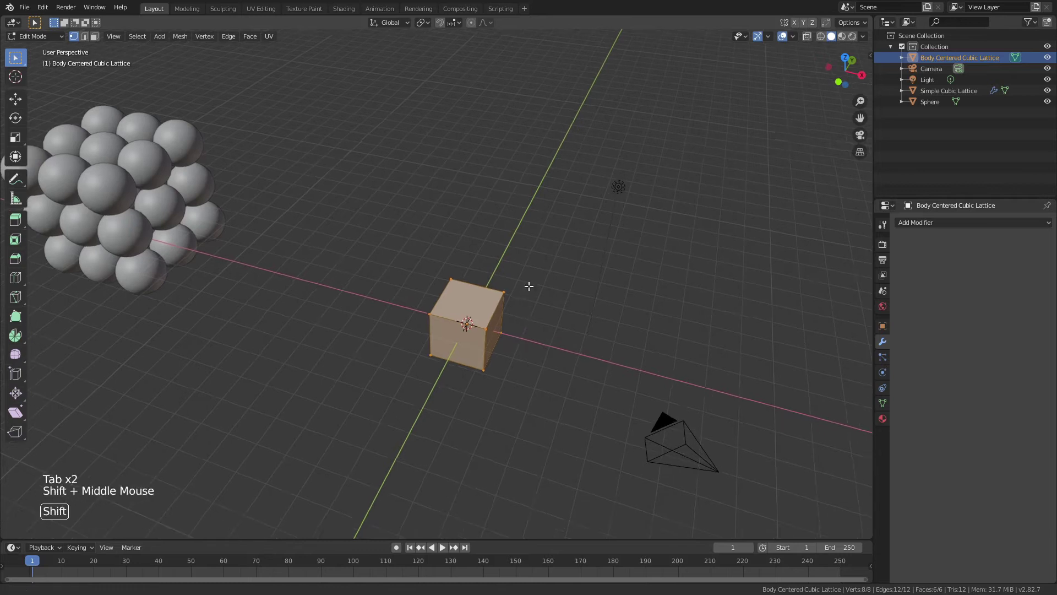
pyautogui.press('z')
pyautogui.scroll(4, 440, 309)
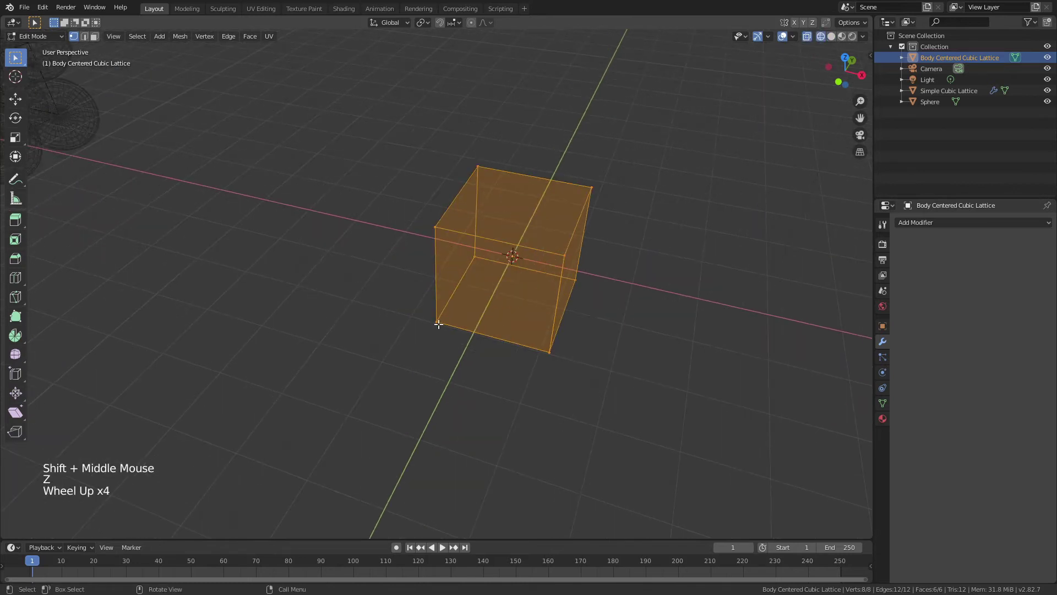
pyautogui.click(438, 322)
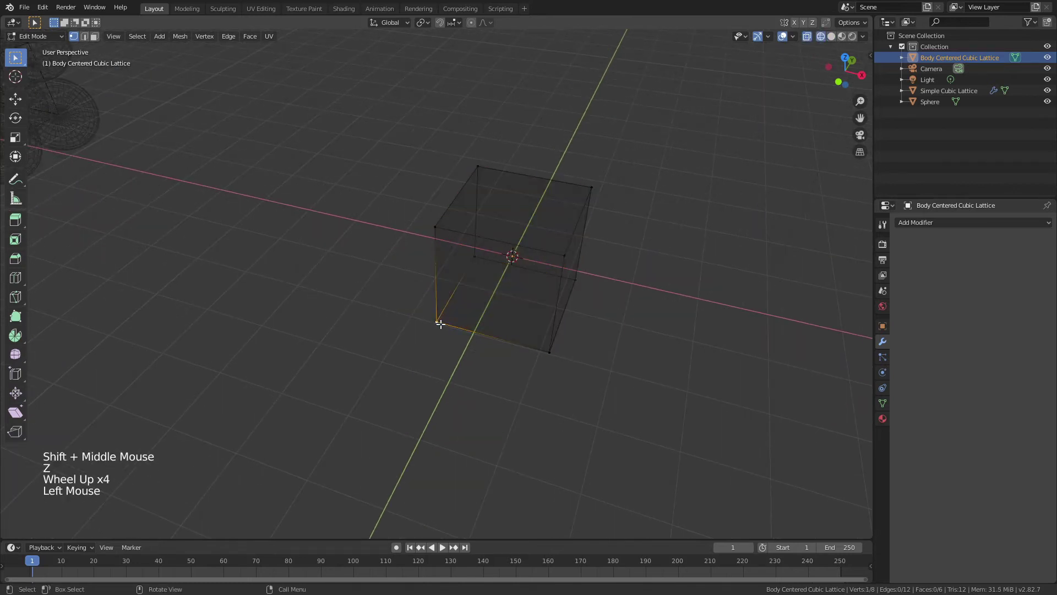
pyautogui.keyDown('shift'); pyautogui.click(593, 186); pyautogui.keyUp('shift')
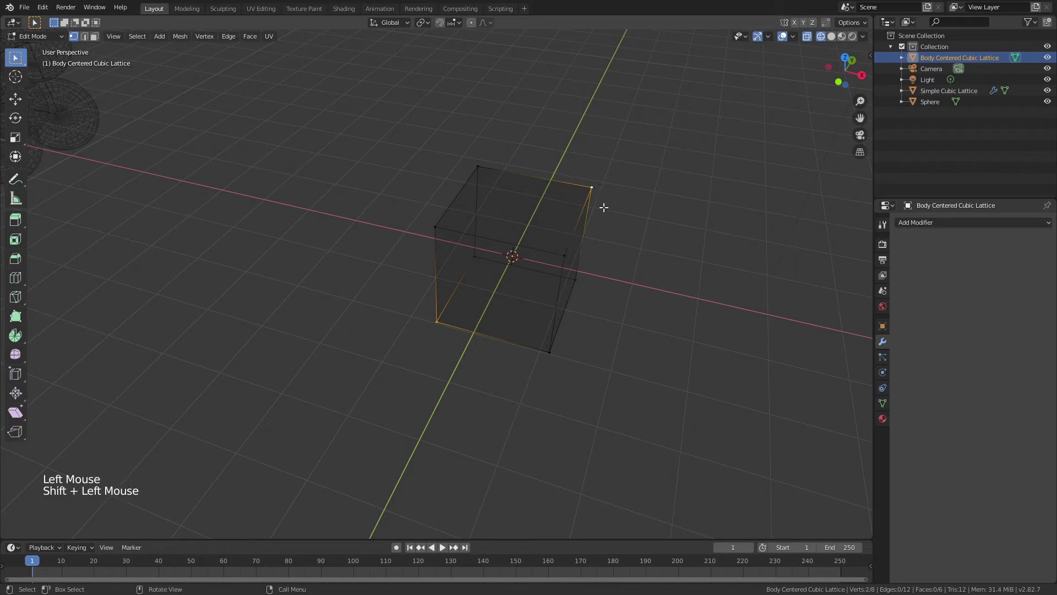
pyautogui.click(564, 255)
pyautogui.keyDown('shift'); pyautogui.click(474, 257); pyautogui.keyUp('shift')
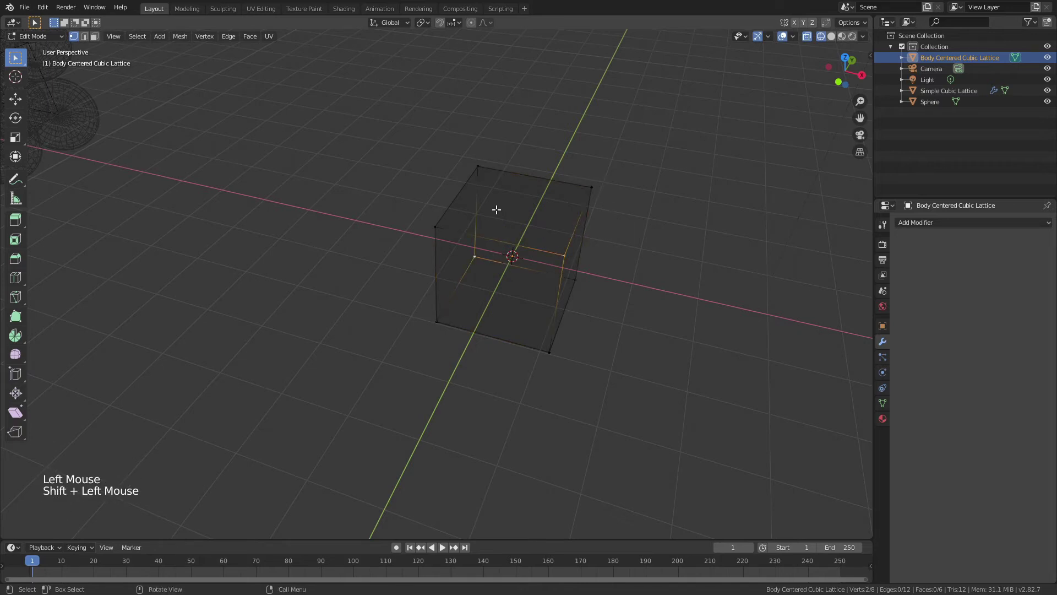
pyautogui.moveTo(509, 252); pyautogui.dragTo(509, 230, button='middle')
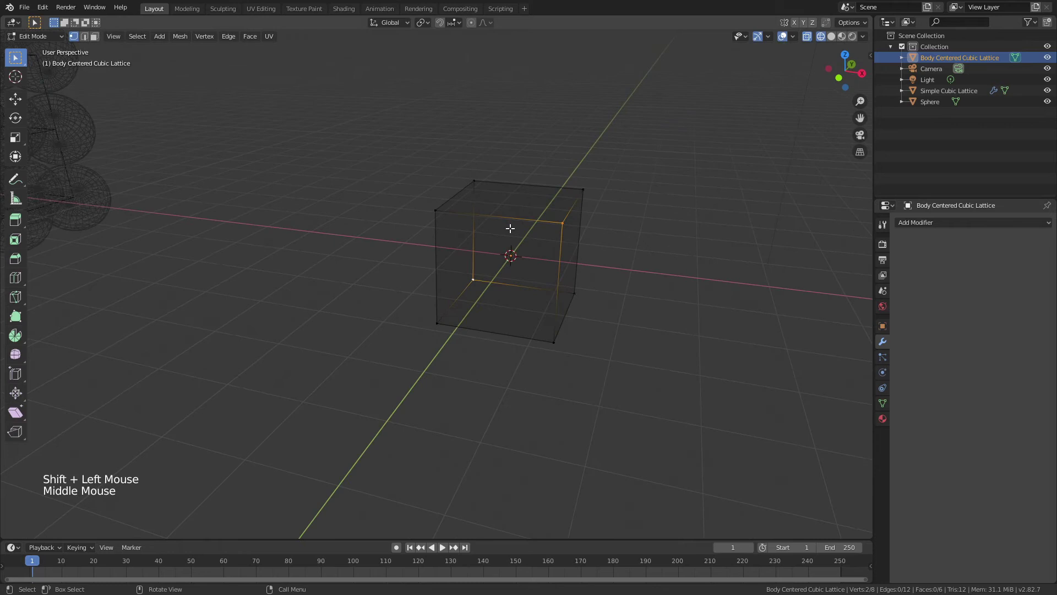
# - Join the corners with a diagonal edge, subdivide it, and return to Object Mode
pyautogui.press('f')
pyautogui.rightClick(527, 243)
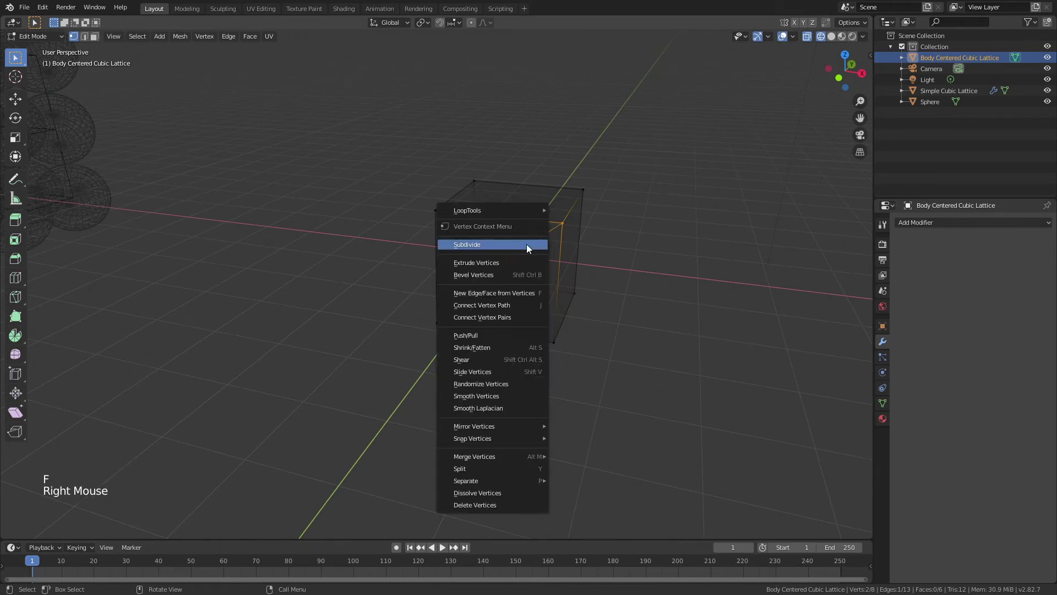
pyautogui.click(527, 243)
pyautogui.press('Tab')
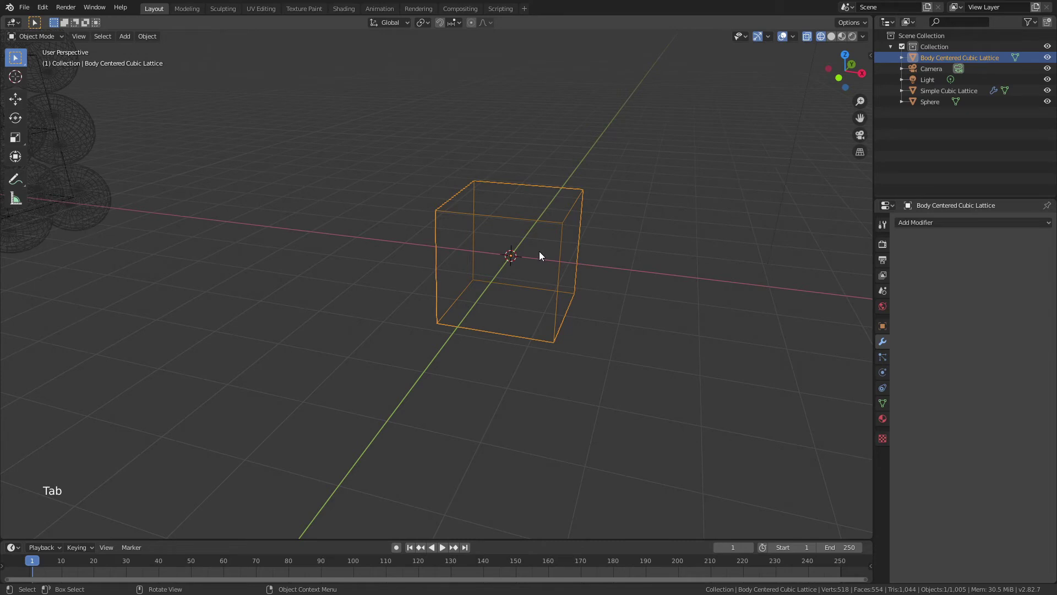
# - Select the body-centred cube, then Shift-select the simple cubic lattice so it is active
pyautogui.click(975, 225)
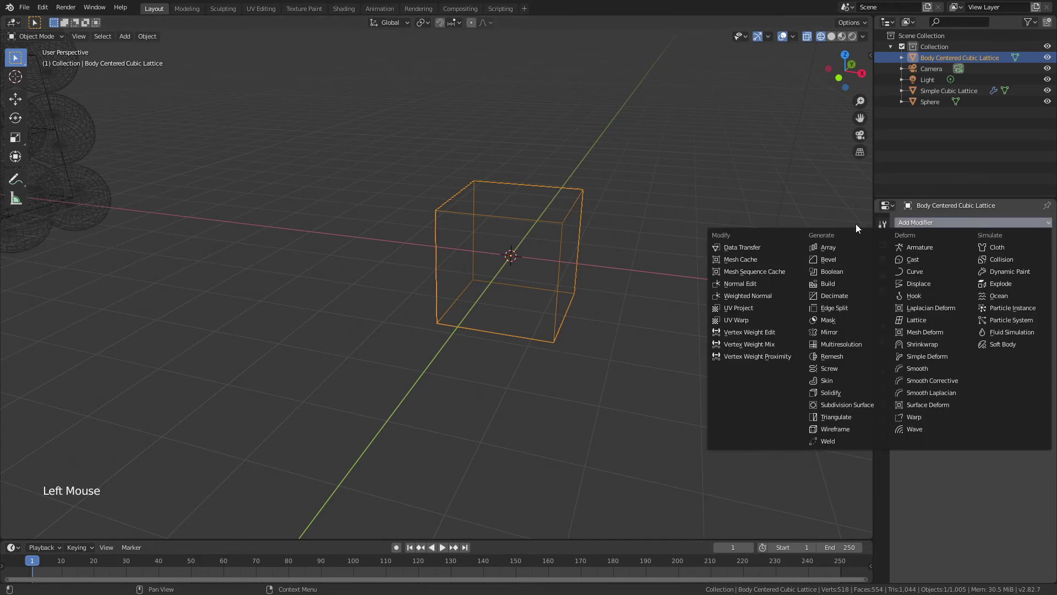
pyautogui.click(664, 216)
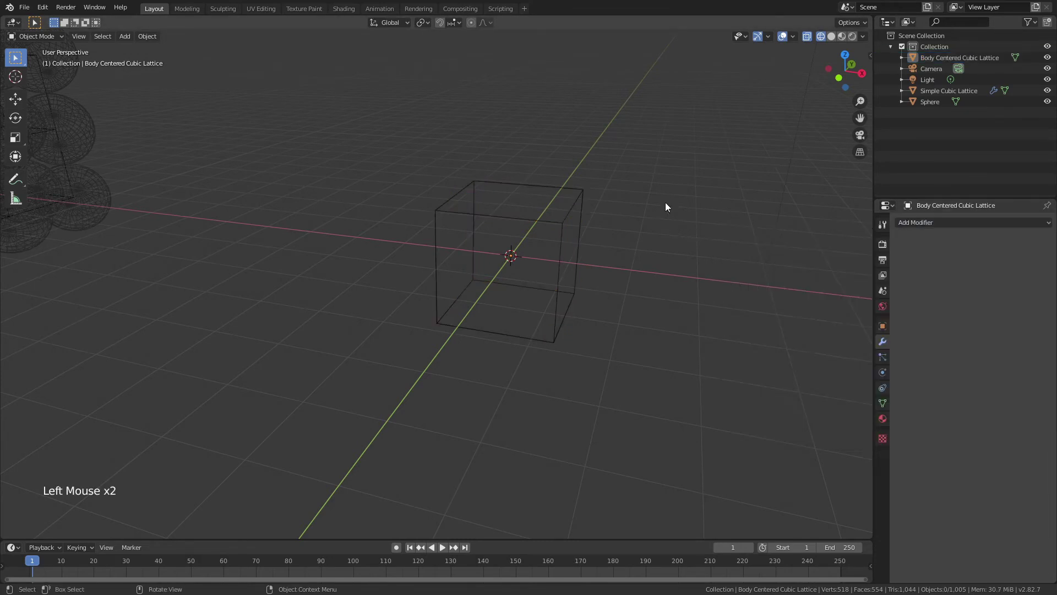
pyautogui.scroll(-4, 487, 212)
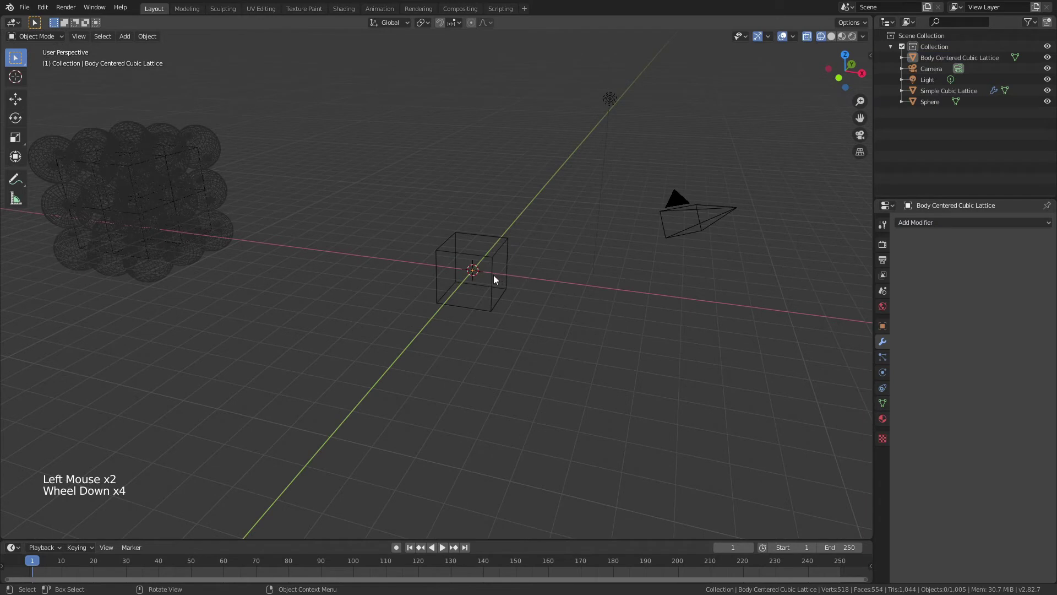
pyautogui.click(488, 260)
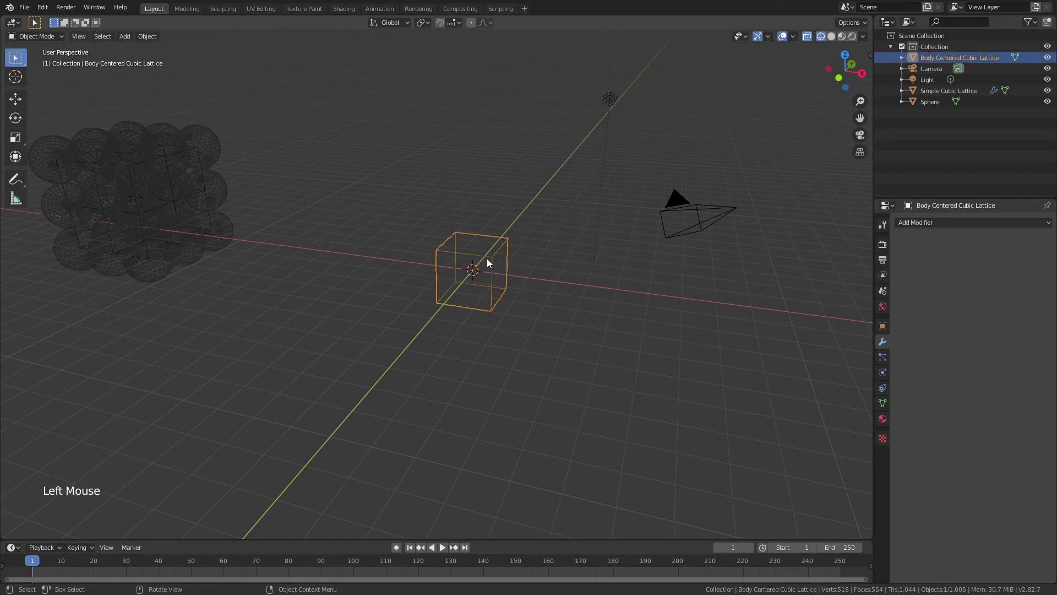
pyautogui.keyDown('shift'); pyautogui.click(137, 219); pyautogui.keyUp('shift')
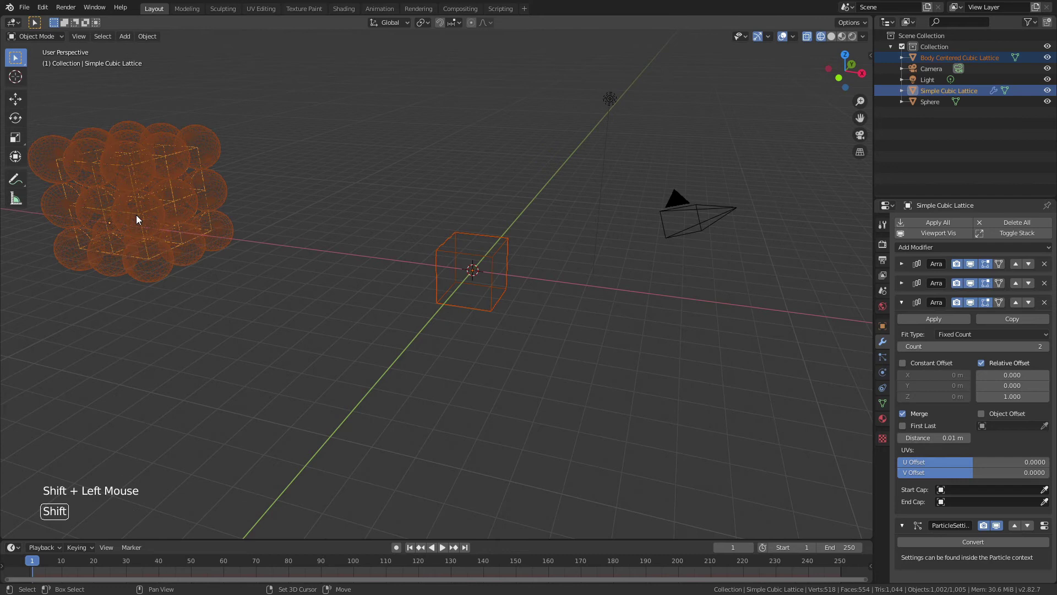
# - Link the lattice's Array and particle modifiers to the cube via Ctrl+L, return to solid shading, and select only the cube
pyautogui.hotkey('ctrl', 'l')
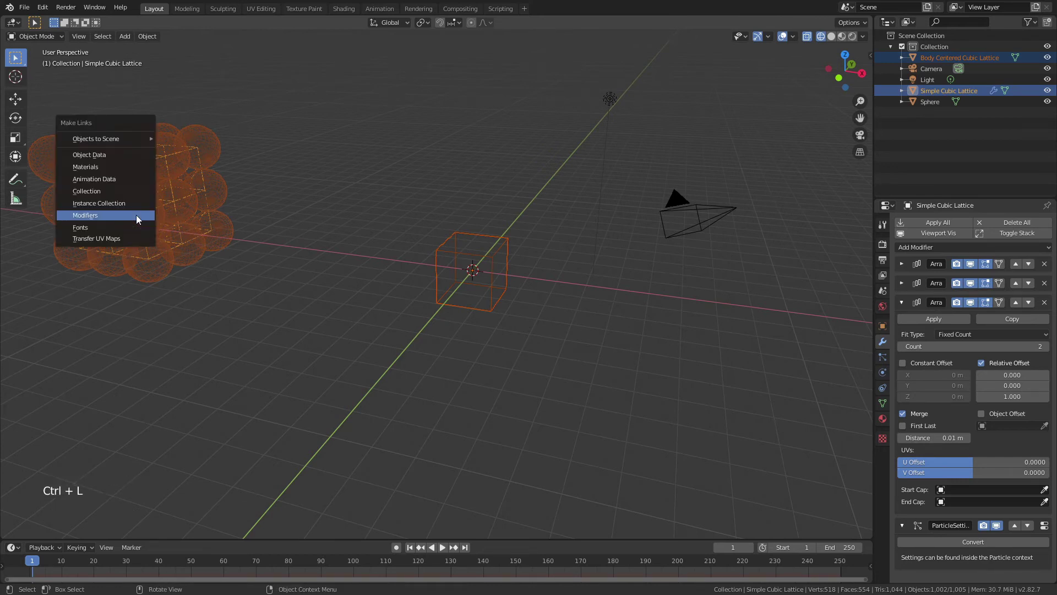
pyautogui.click(136, 215)
pyautogui.press('z')
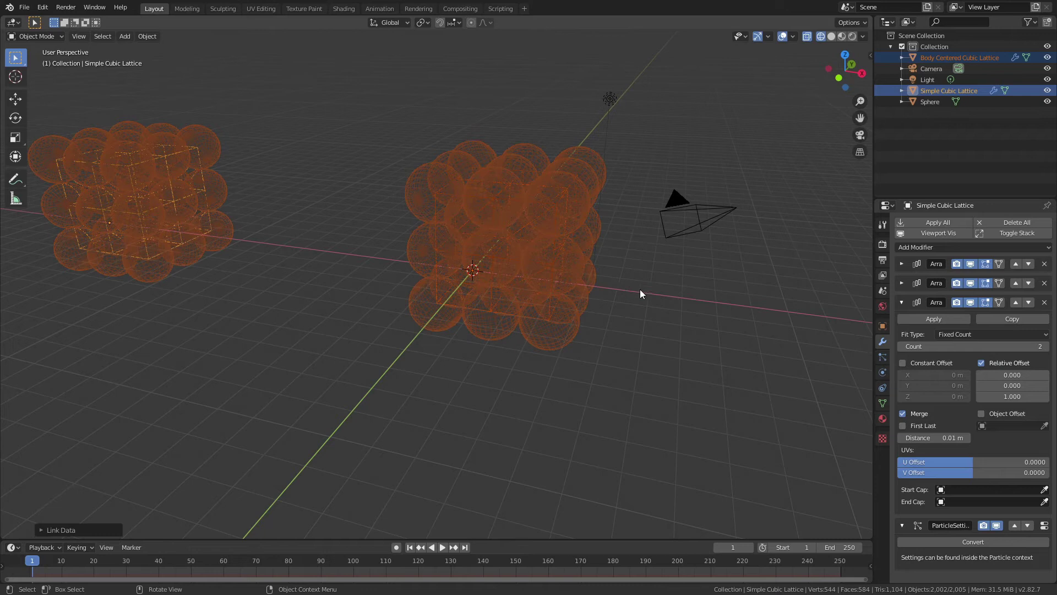
pyautogui.click(531, 263)
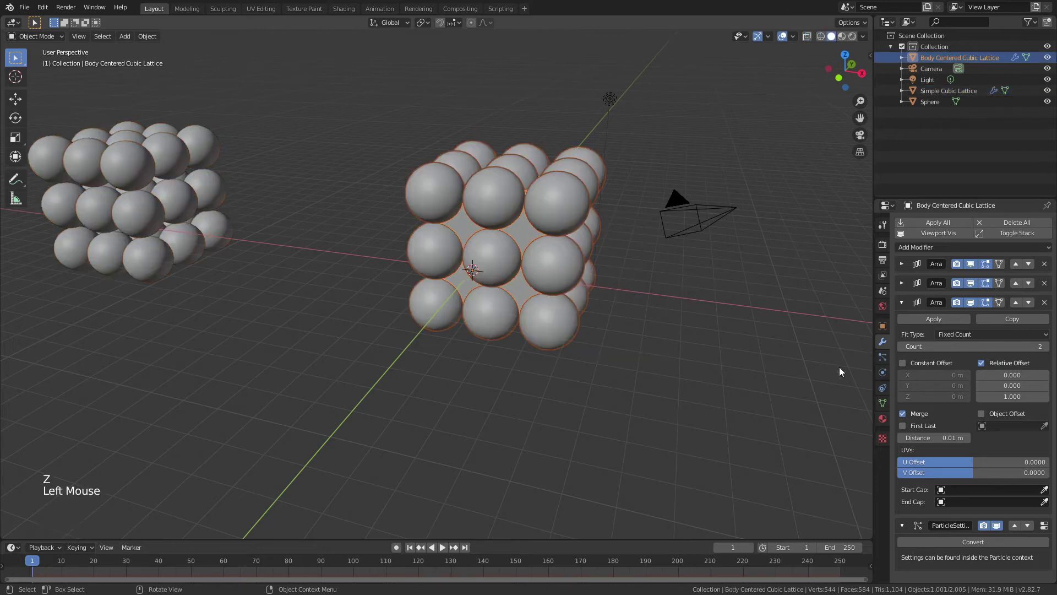
# - Make the body-centred cube's particle settings a single-user copy, ParticleSettings.001
pyautogui.click(903, 303)
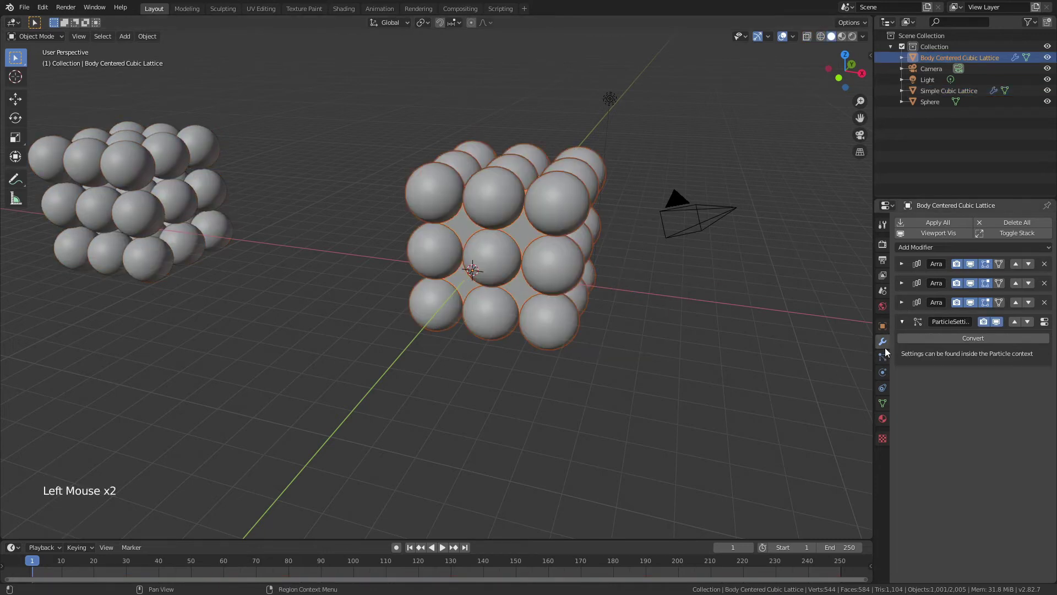
pyautogui.click(883, 356)
pyautogui.scroll(4, 1008, 320)
pyautogui.scroll(8, 1008, 319)
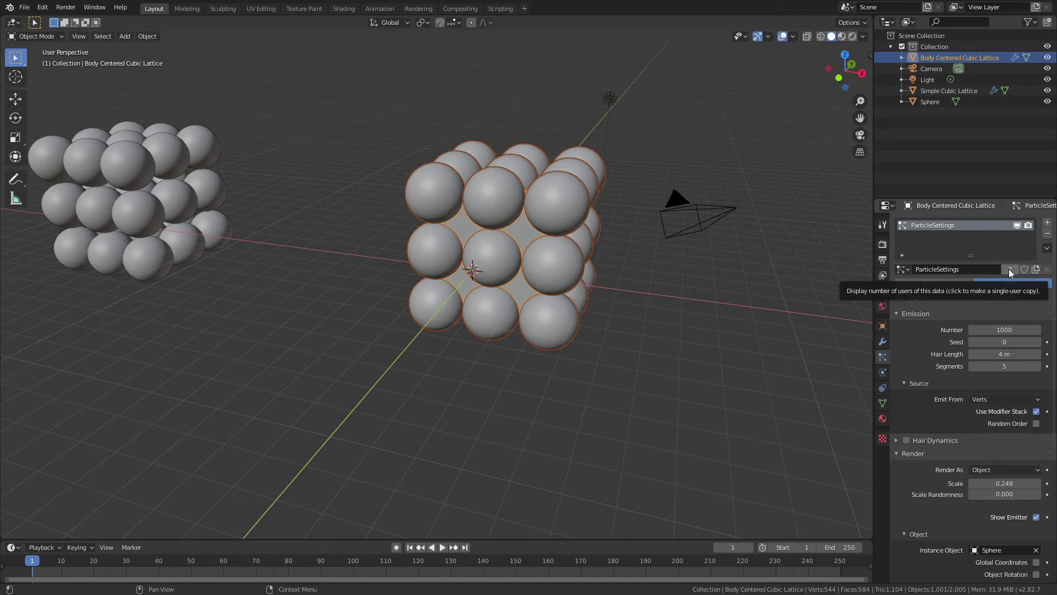
pyautogui.click(1009, 269)
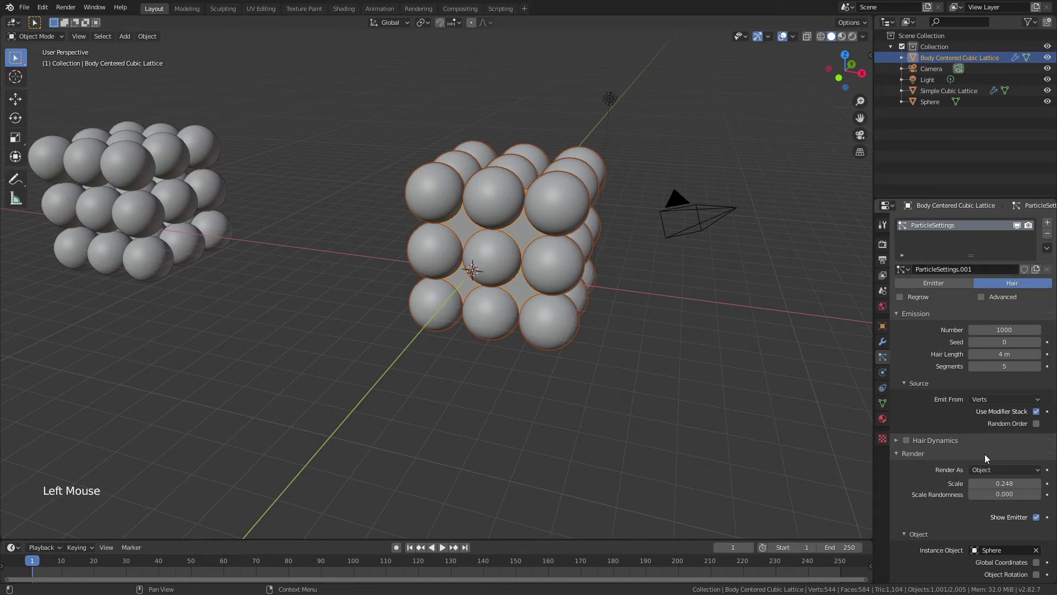
# - Turn off Show Emitter for renders on the body-centred lattice
pyautogui.scroll(-1, 1016, 526)
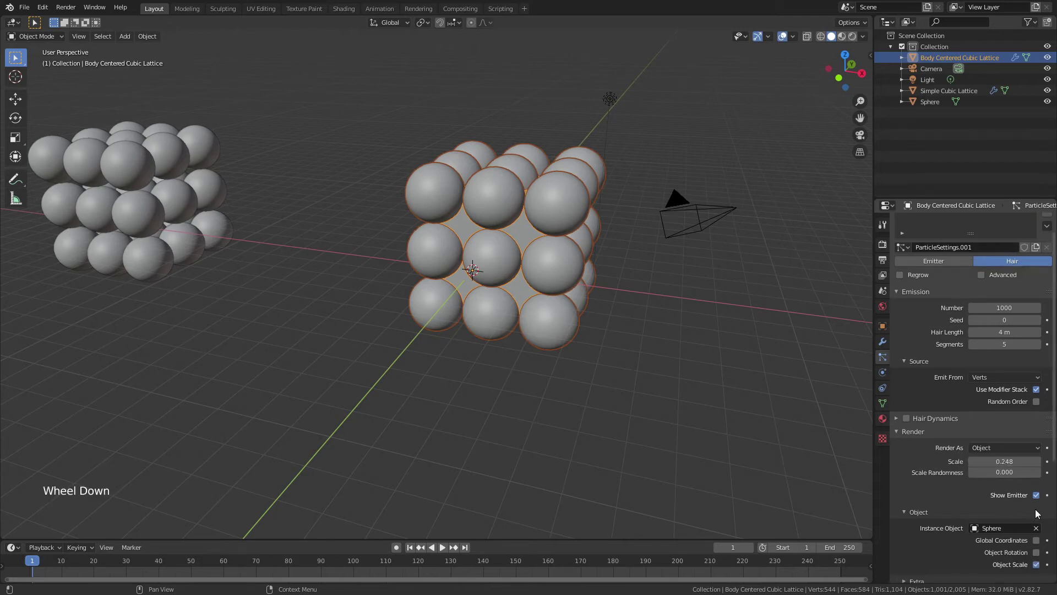
pyautogui.click(1036, 494)
pyautogui.scroll(-1, 1026, 499)
pyautogui.scroll(-4, 1027, 500)
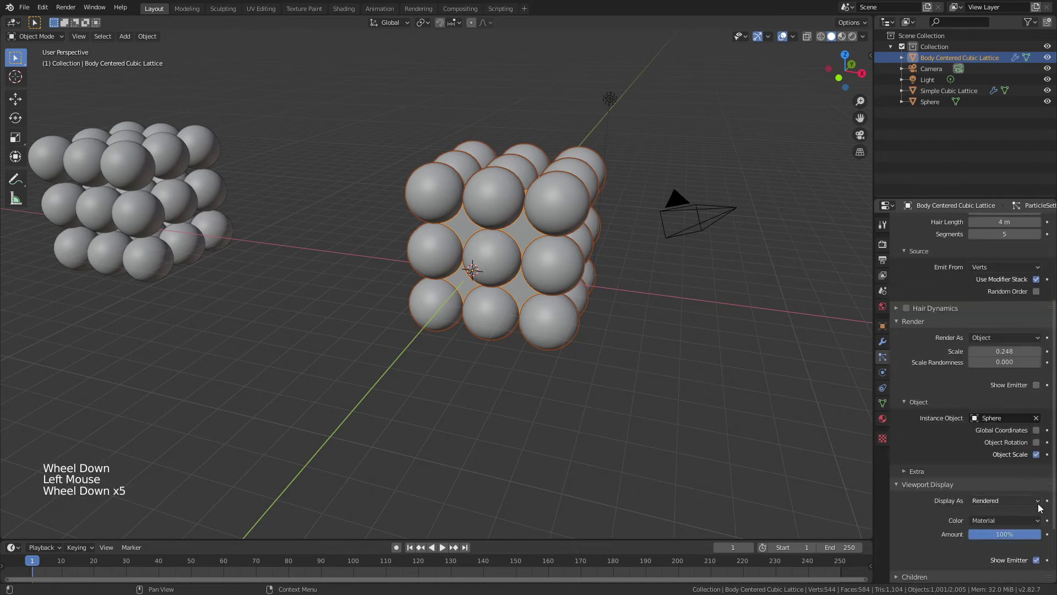
# - Hide the emitter in the viewport and drag the sphere Scale down to 0.198
pyautogui.click(1037, 560)
pyautogui.moveTo(710, 328); pyautogui.dragTo(672, 299, button='middle')
pyautogui.scroll(4, 633, 291)
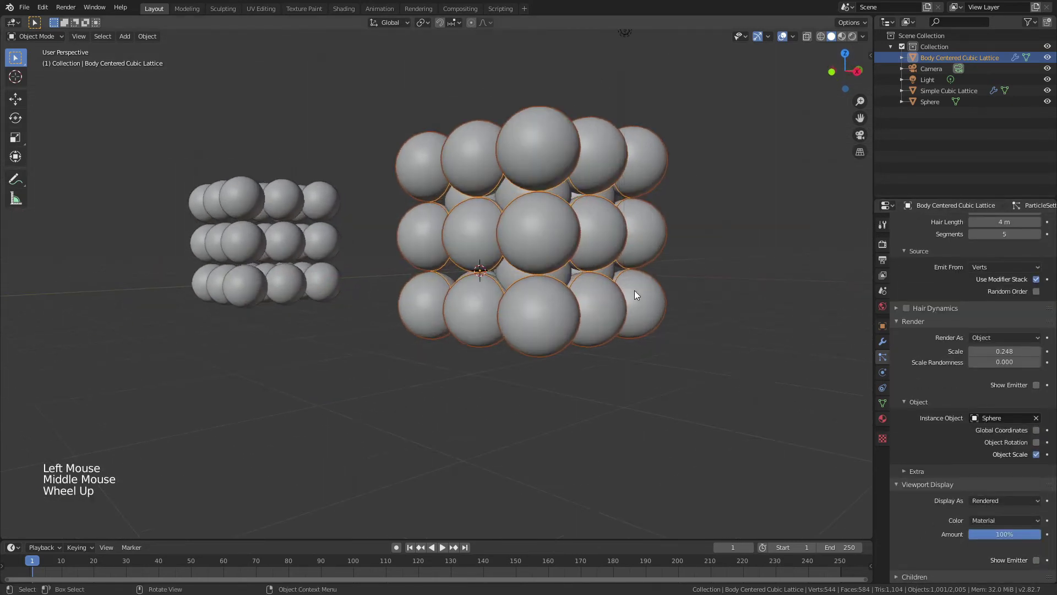
pyautogui.moveTo(605, 130)
pyautogui.mouseDown(button='middle')
pyautogui.moveTo(619, 135)
pyautogui.moveTo(593, 137)
pyautogui.moveTo(606, 139)
pyautogui.mouseUp(button='middle')
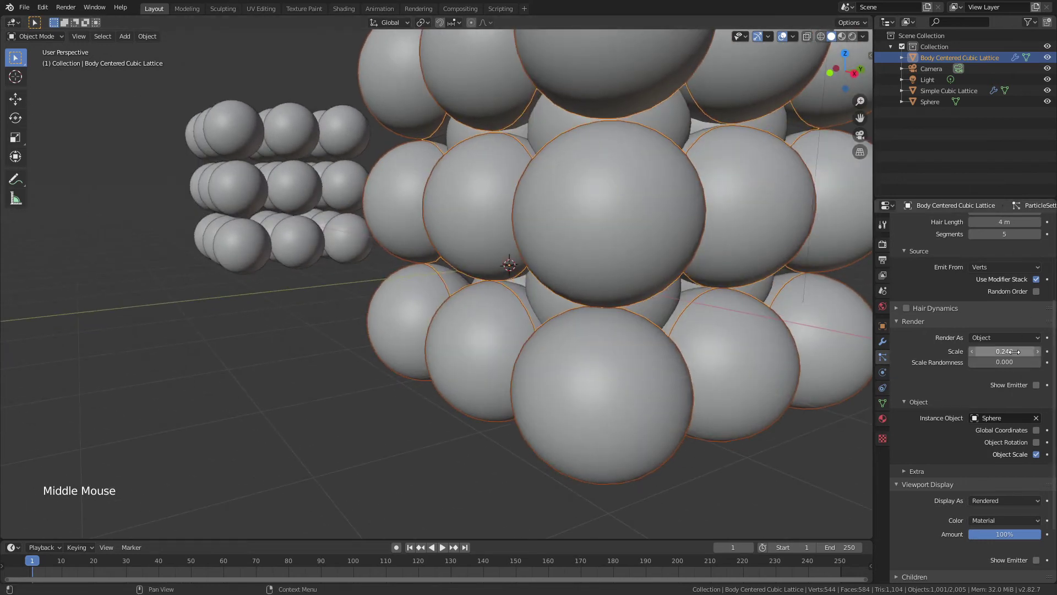
pyautogui.keyDown('shift'); pyautogui.moveTo(978, 351); pyautogui.dragTo(925, 351); pyautogui.keyUp('shift')
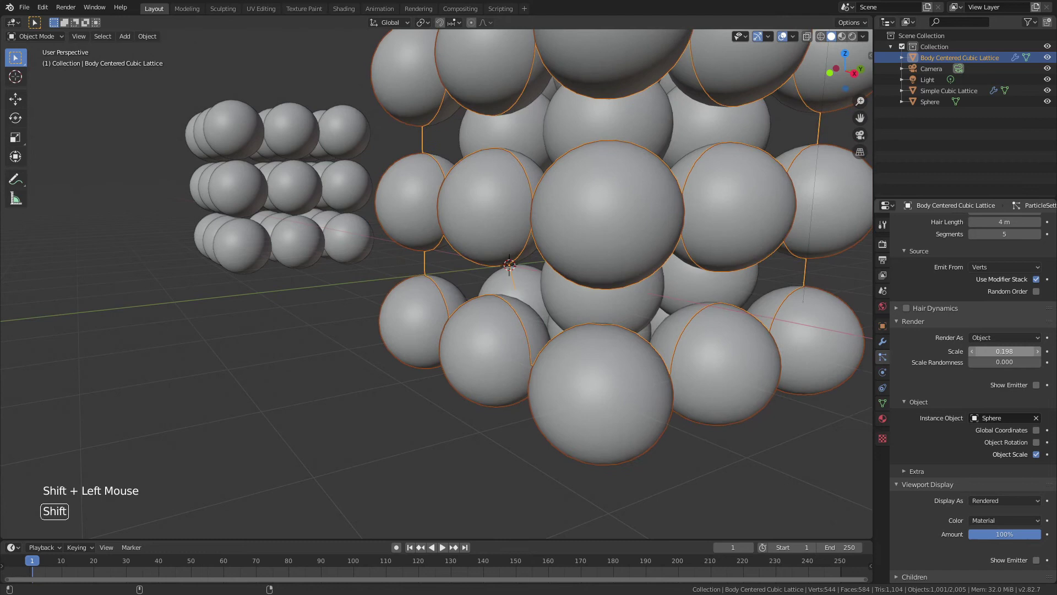
pyautogui.moveTo(658, 174); pyautogui.dragTo(686, 187, button='middle')
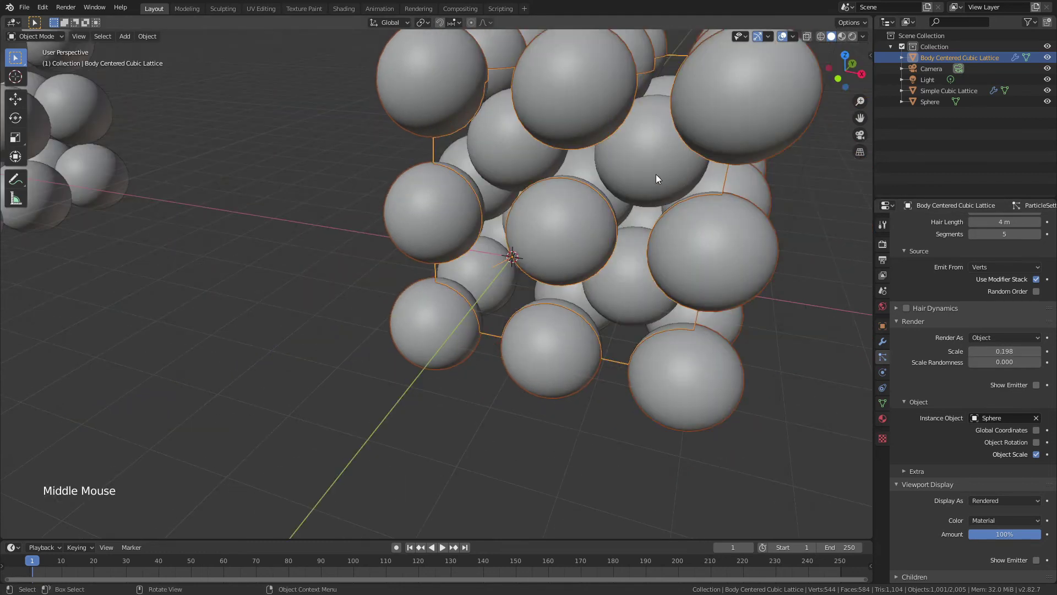
# - Zoom out to view both lattices and reselect the Body Centered Cubic Lattice
pyautogui.click(790, 320)
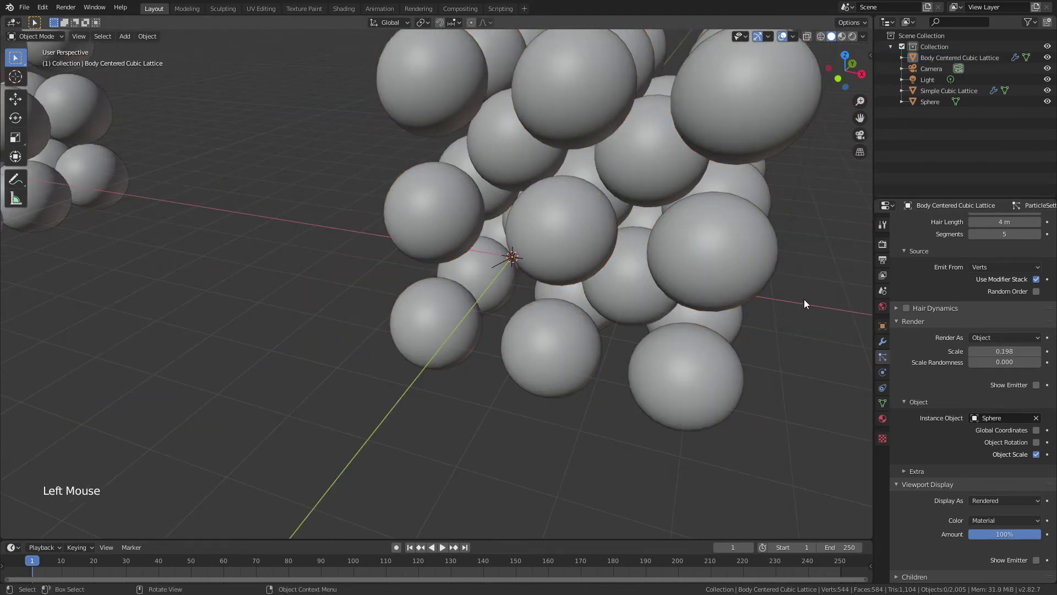
pyautogui.scroll(-3, 804, 299)
pyautogui.moveTo(773, 295); pyautogui.dragTo(586, 247, button='middle')
pyautogui.scroll(-3, 574, 268)
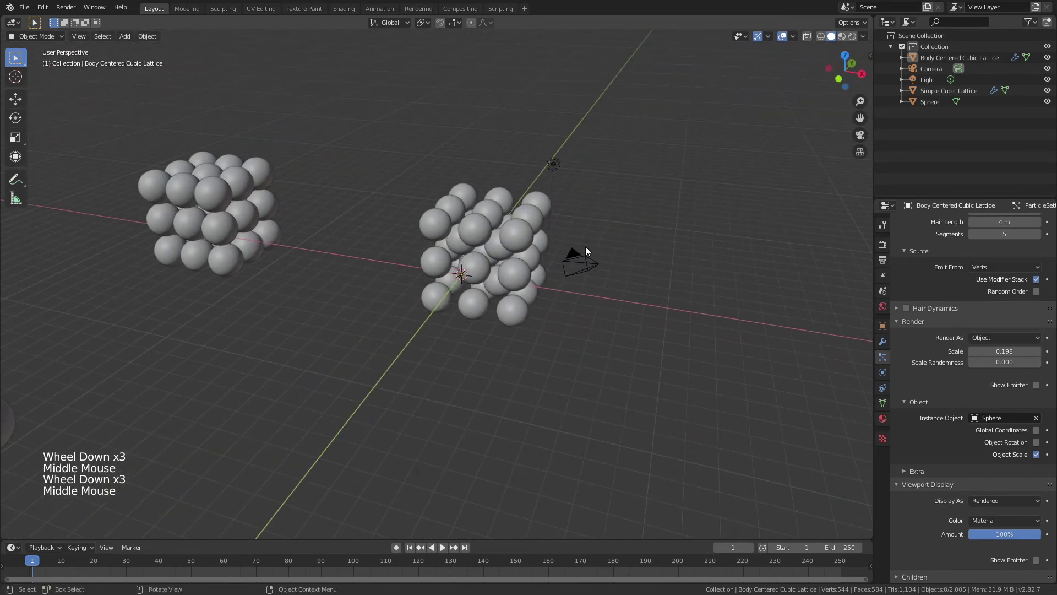
pyautogui.click(488, 241)
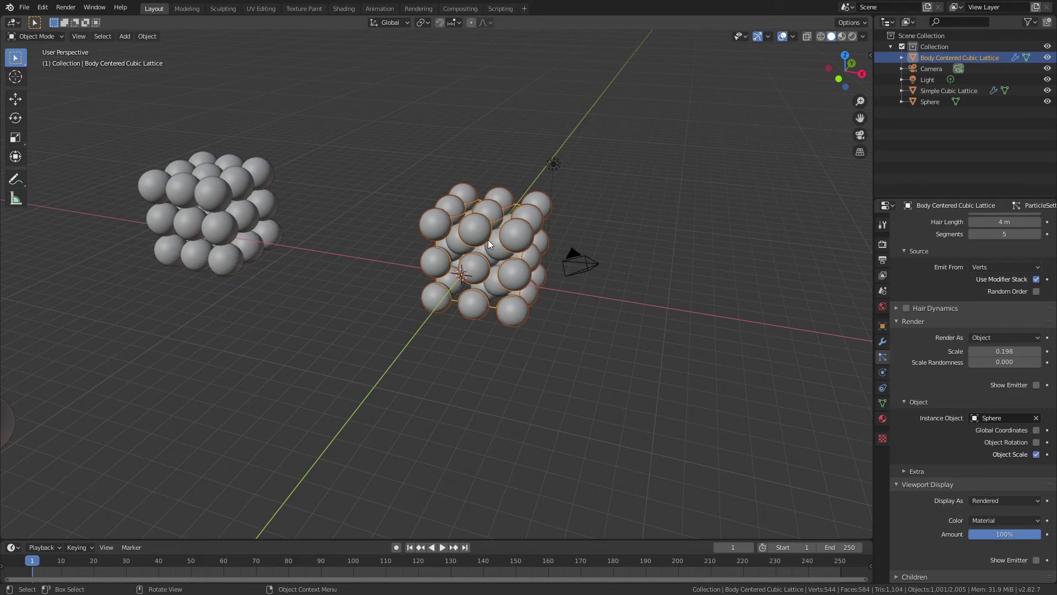
# - Move the body-centred lattice further back along Y
pyautogui.press('g')
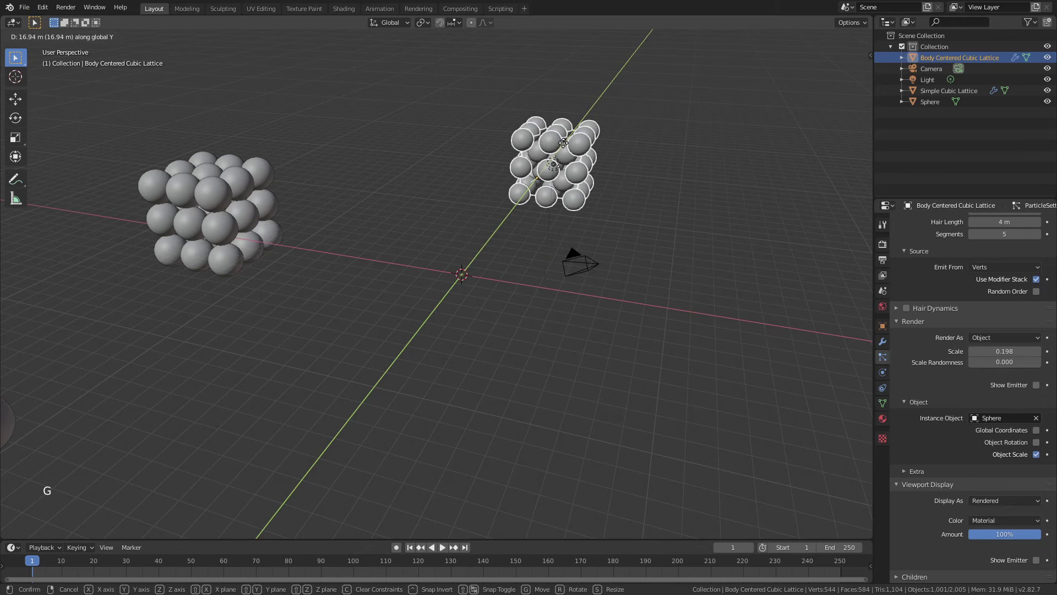
pyautogui.click(561, 155)
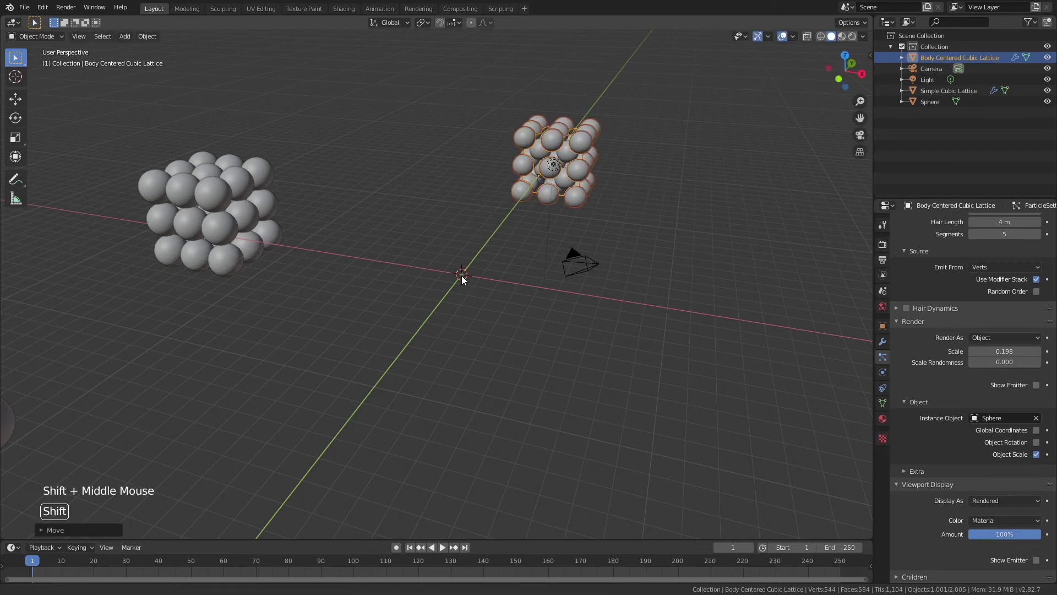
pyautogui.keyDown('shift'); pyautogui.moveTo(461, 276); pyautogui.dragTo(467, 296, button='middle'); pyautogui.keyUp('shift')
# - Add a cube at the origin and rename it 'FCC Lattice' in the outliner
pyautogui.hotkey('shift', 'a')
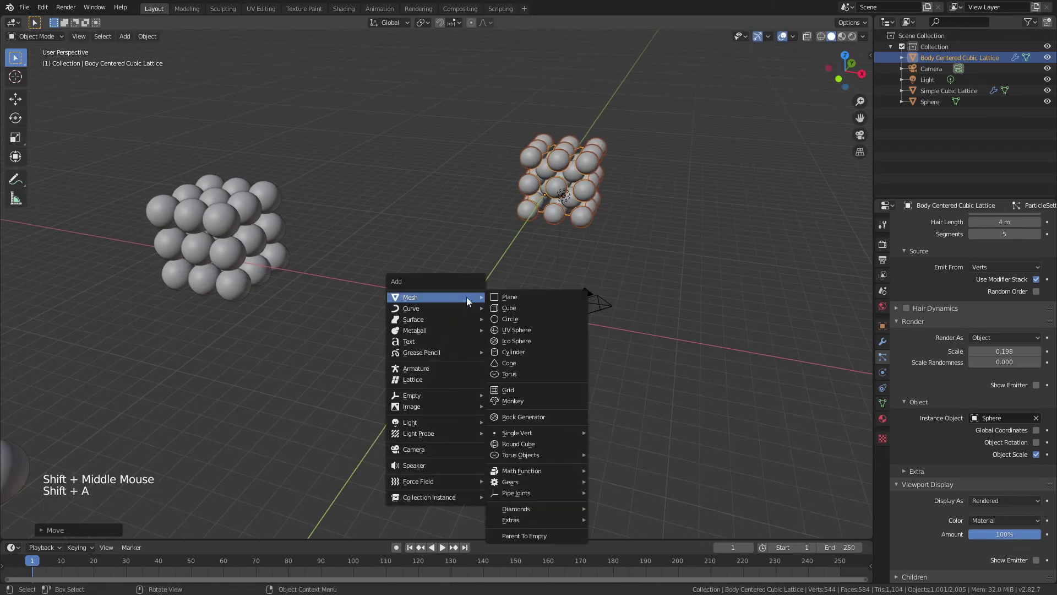
pyautogui.click(515, 307)
pyautogui.click(924, 80)
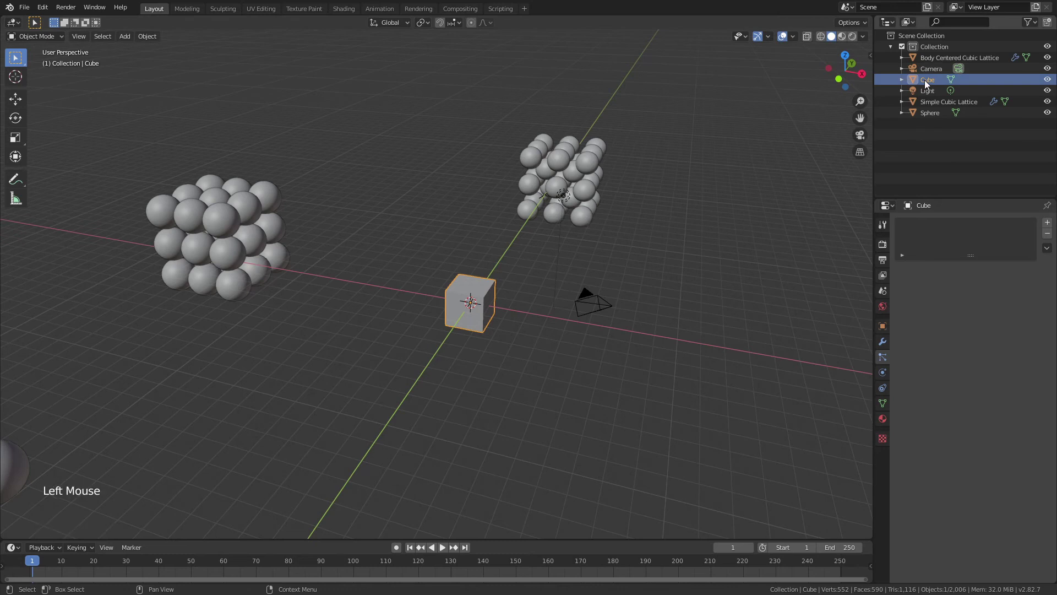
pyautogui.doubleClick(924, 80)
pyautogui.write('FCC')
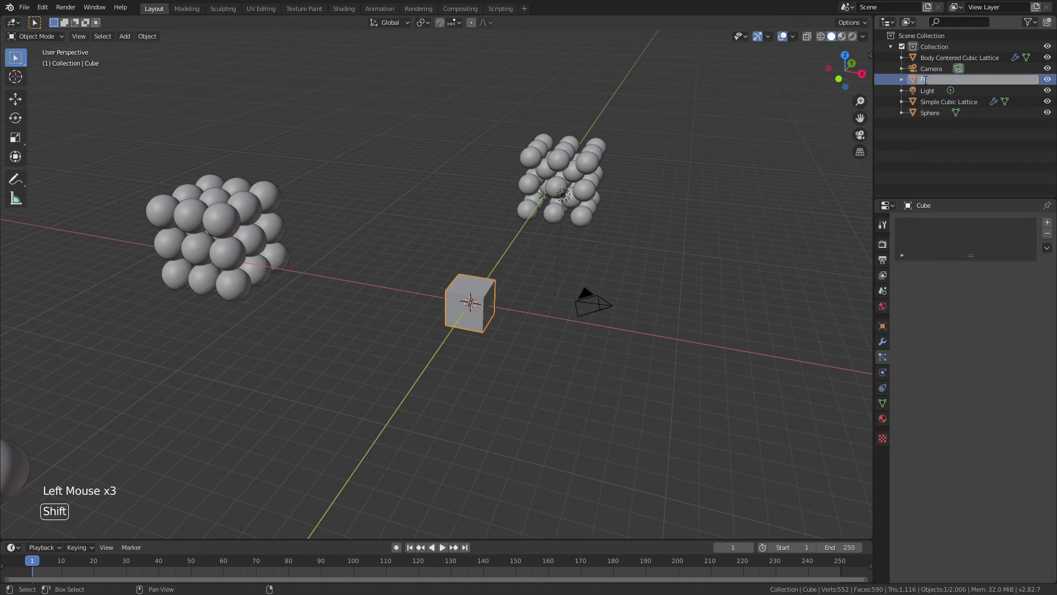
pyautogui.write(' Lattice')
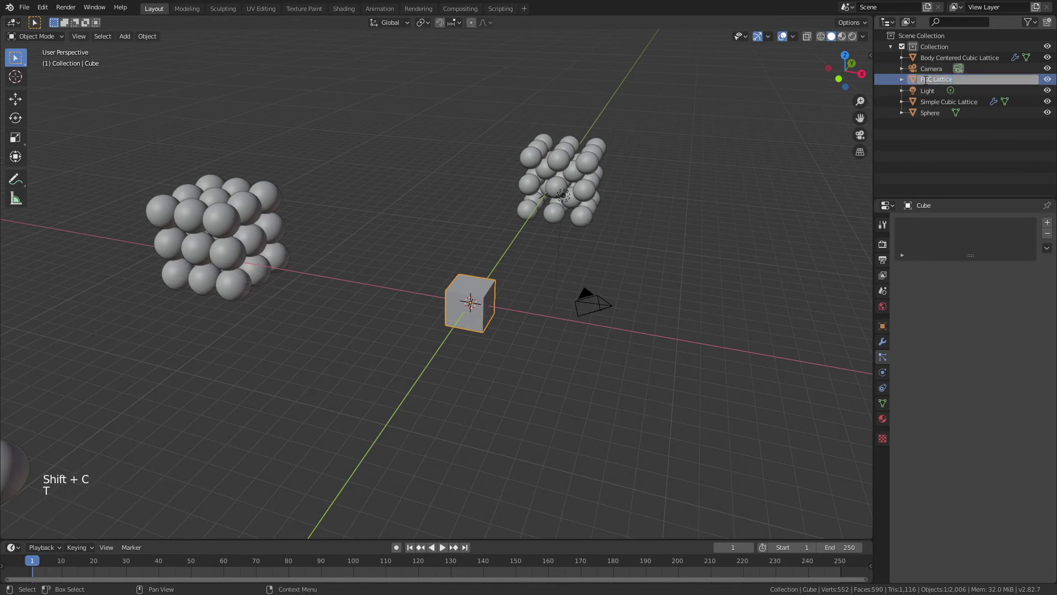
pyautogui.press('Return')
pyautogui.scroll(1, 457, 313)
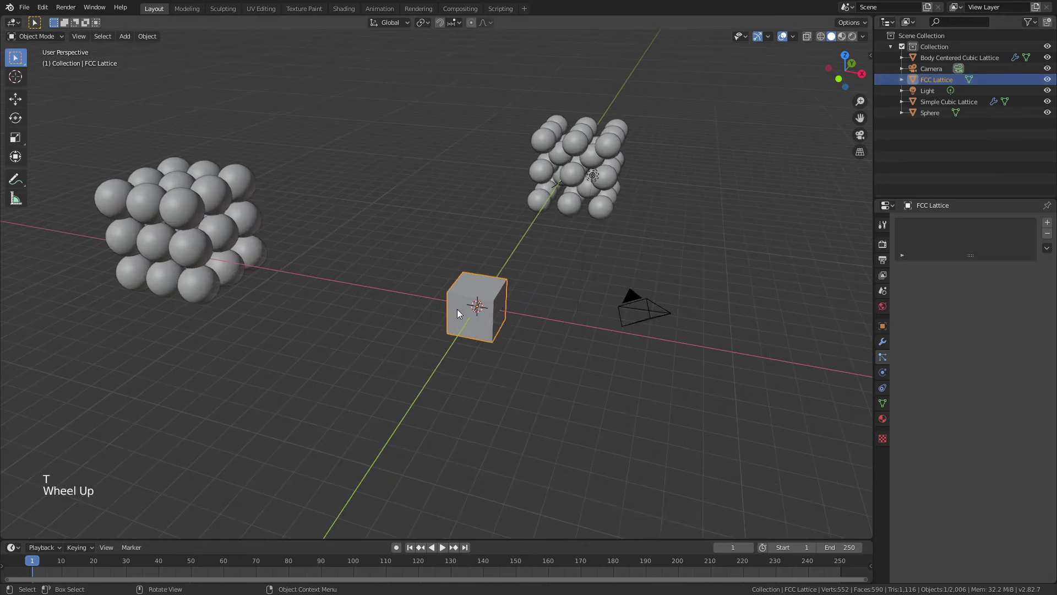
# - Select the Simple Cubic Lattice and inspect its first Array modifier settings
pyautogui.click(227, 251)
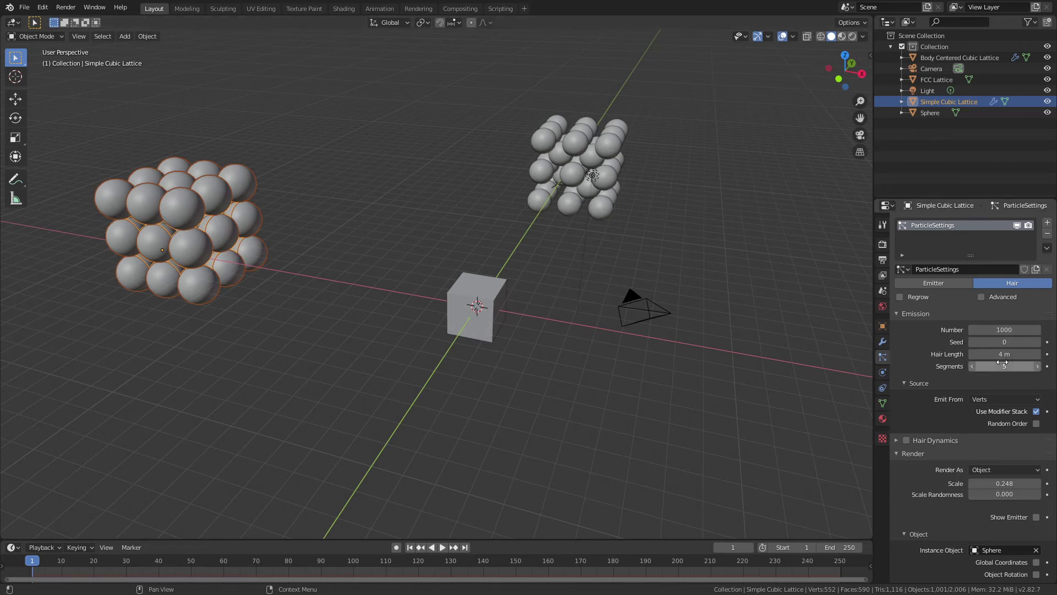
pyautogui.click(883, 341)
pyautogui.click(901, 263)
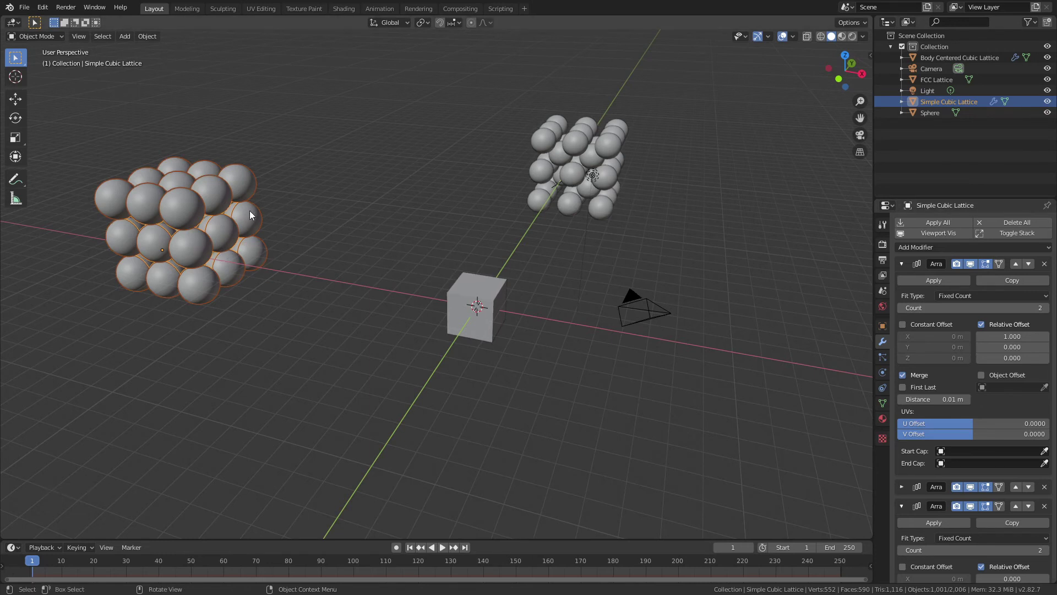
pyautogui.click(902, 266)
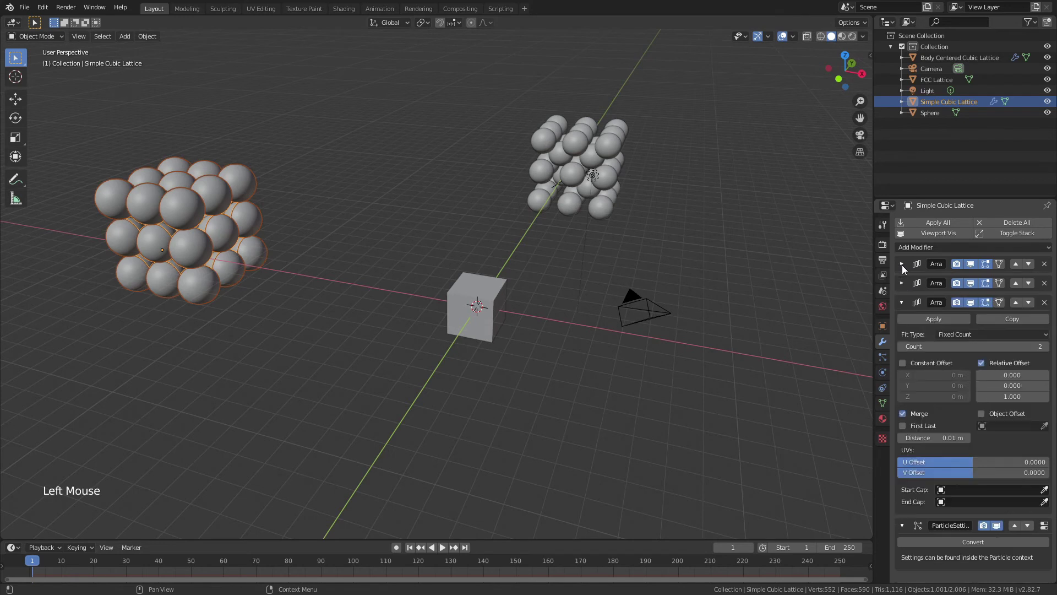
pyautogui.click(883, 357)
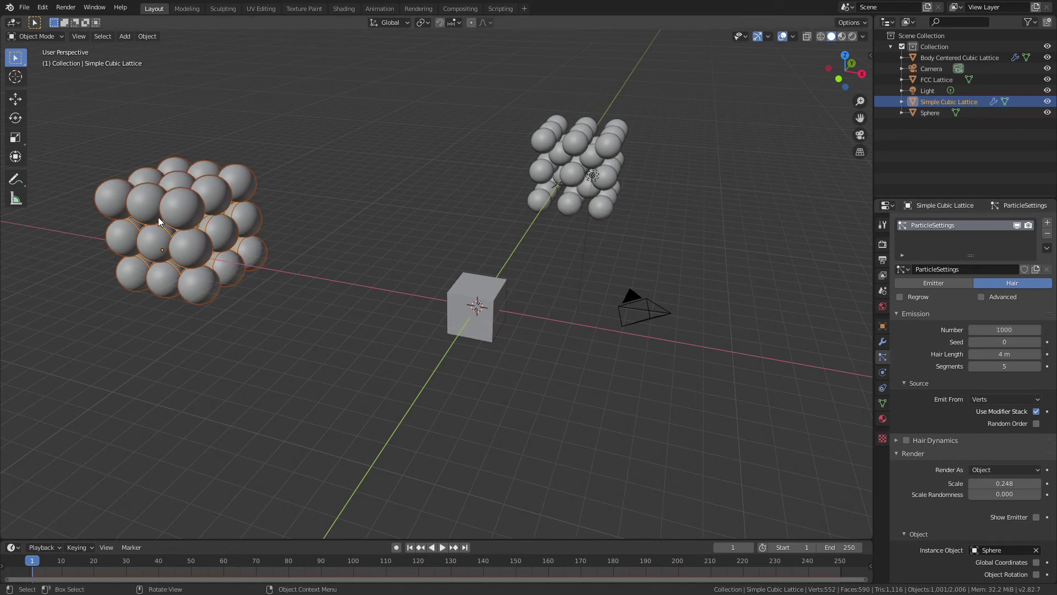
# - Set the particle Number to 27, briefly trying 18, then deselect the lattice
pyautogui.click(1013, 329)
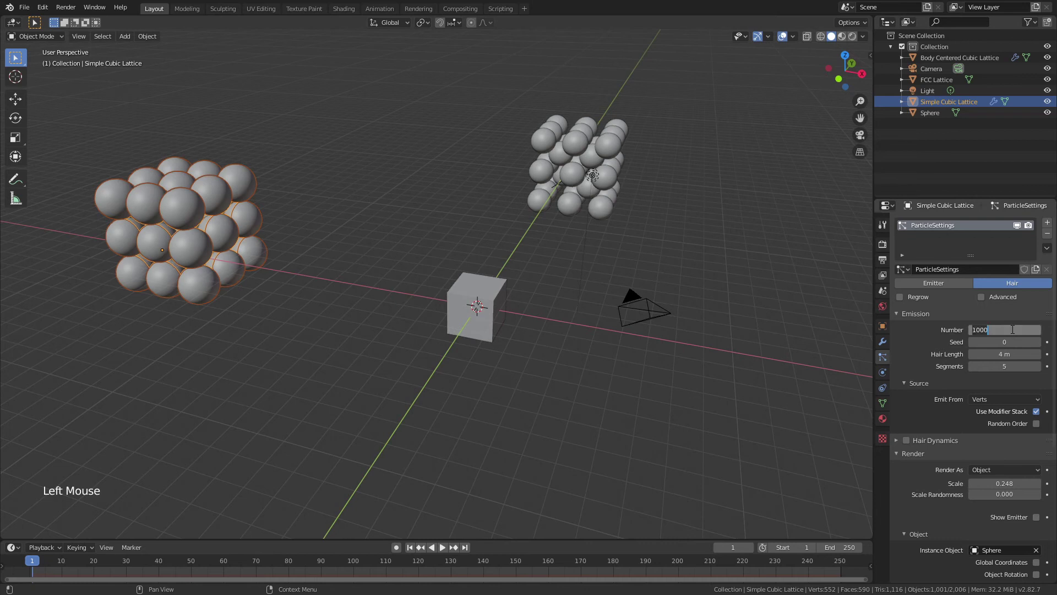
pyautogui.write('27')
pyautogui.press('Return')
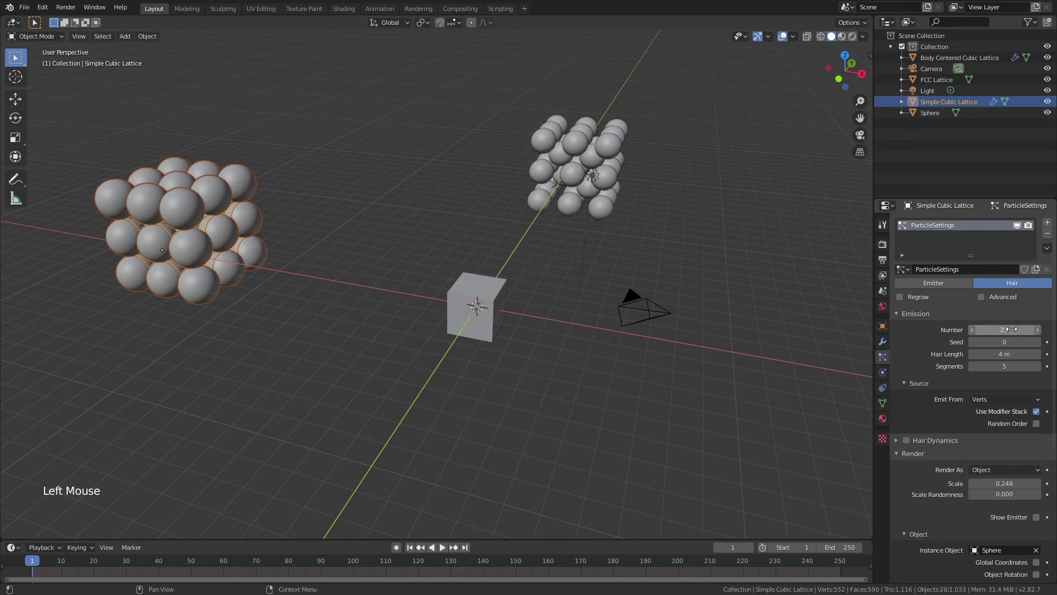
pyautogui.doubleClick(1013, 329)
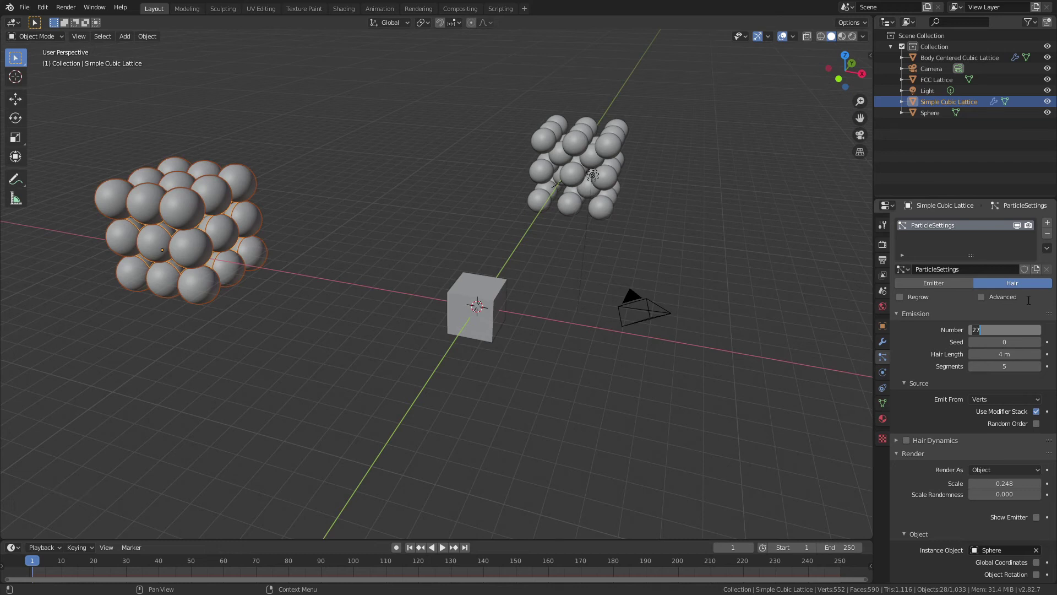
pyautogui.write('18')
pyautogui.press('Return')
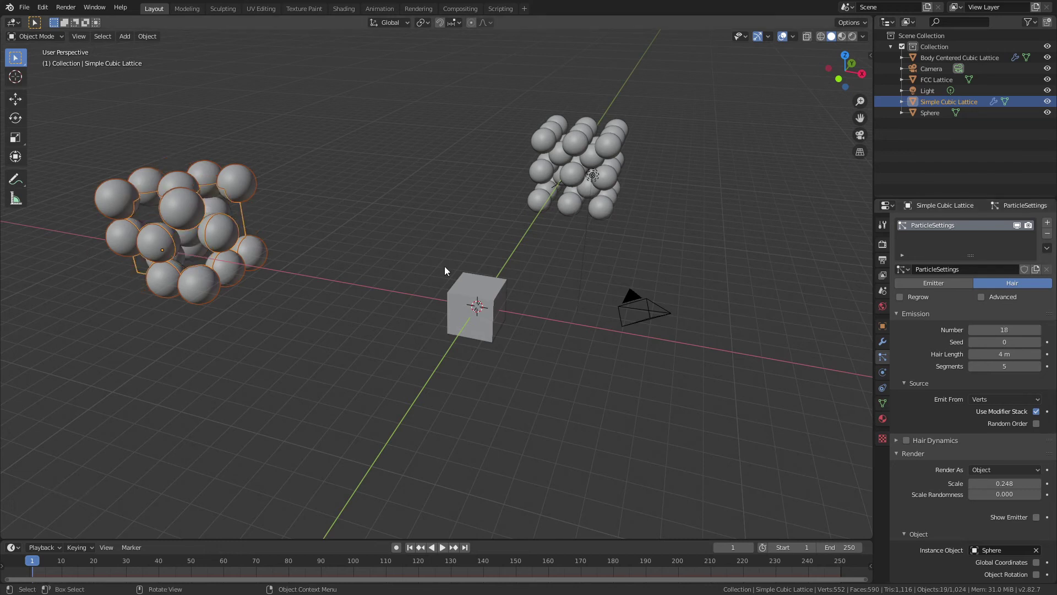
pyautogui.moveTo(975, 329); pyautogui.dragTo(987, 329)
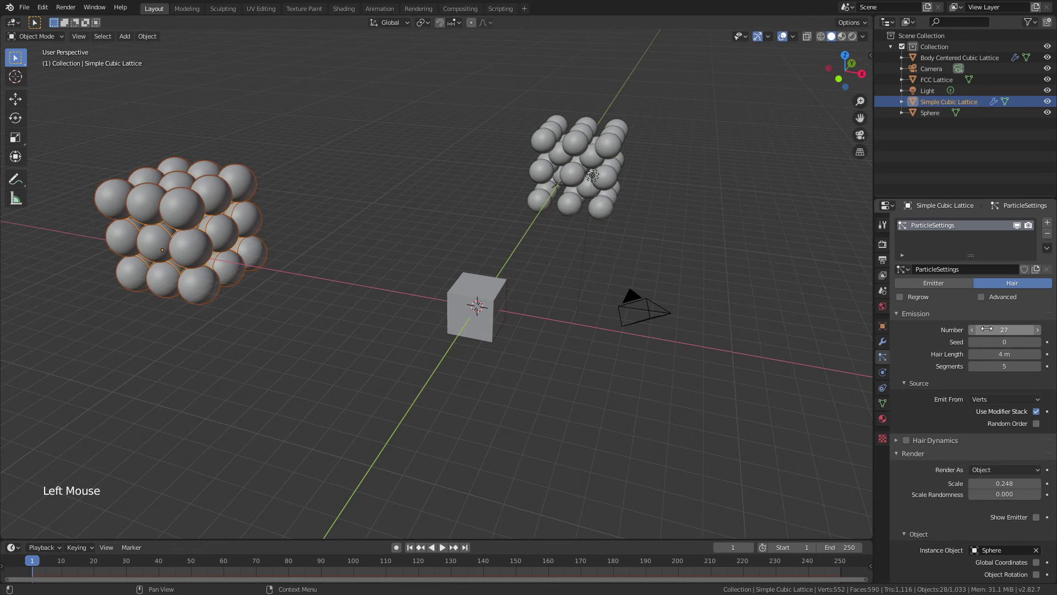
pyautogui.click(371, 257)
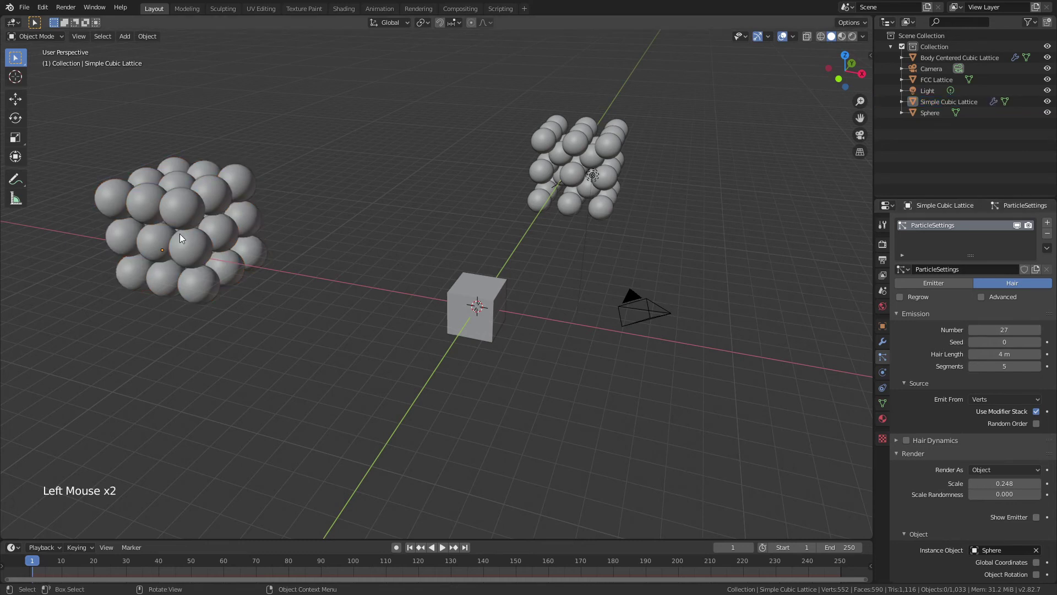
# - Select the FCC Lattice cube, enter Edit Mode and subdivide its mesh once
pyautogui.click(573, 152)
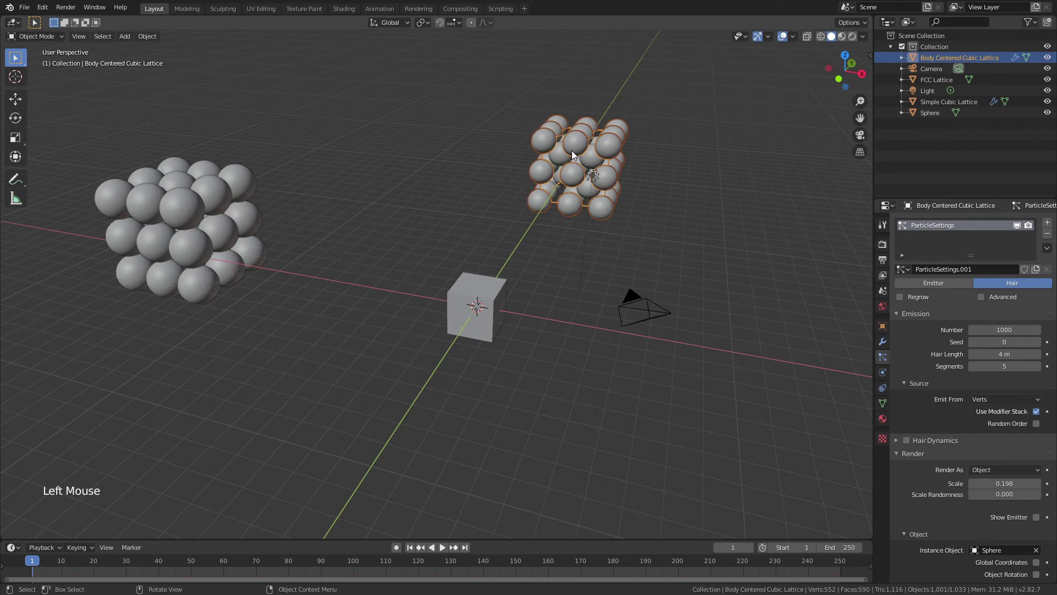
pyautogui.click(492, 325)
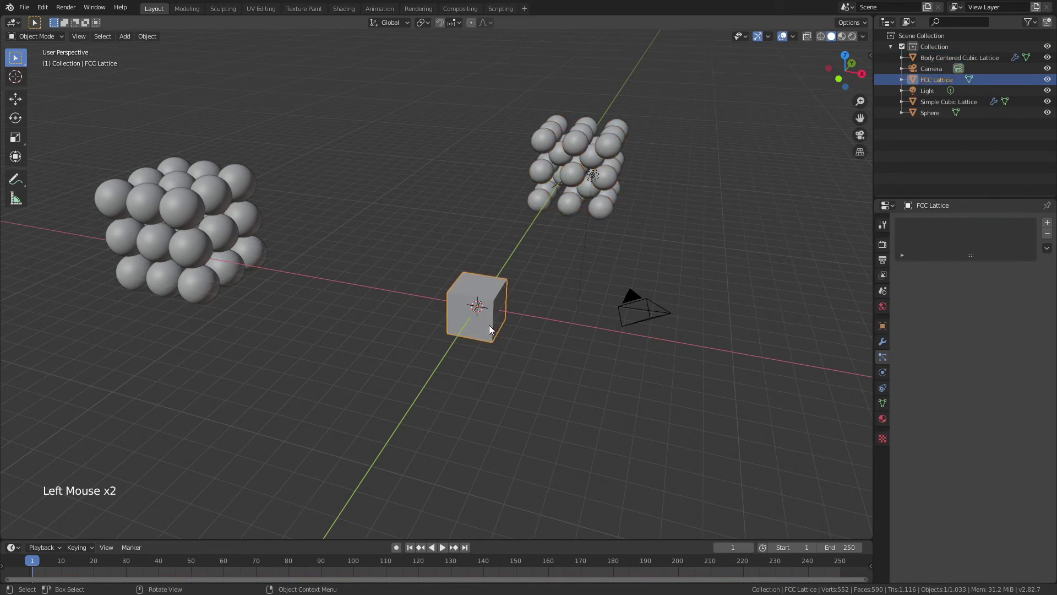
pyautogui.scroll(2, 467, 335)
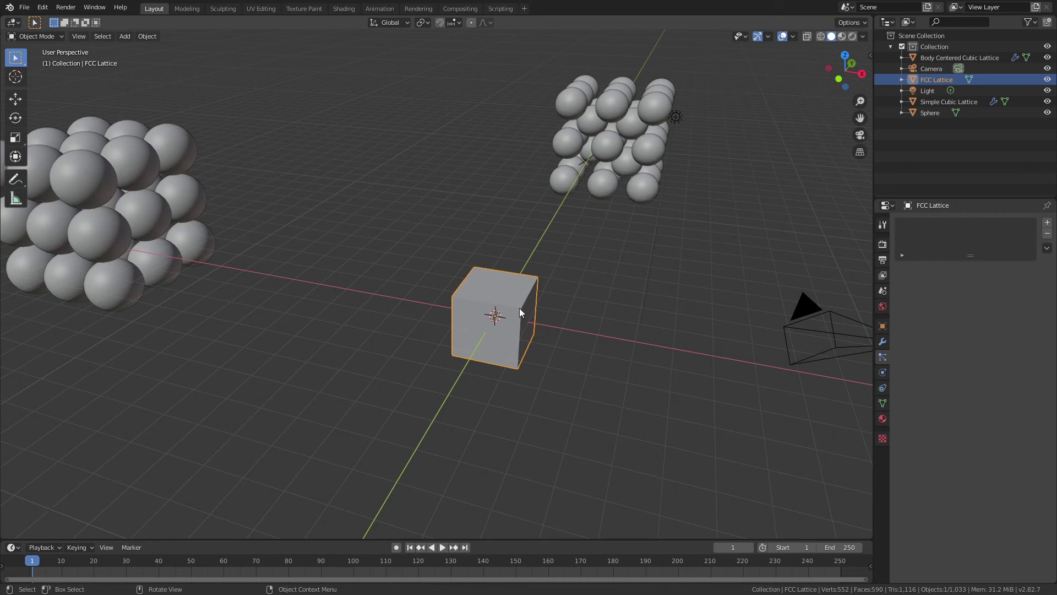
pyautogui.scroll(1, 519, 311)
pyautogui.scroll(-1, 520, 311)
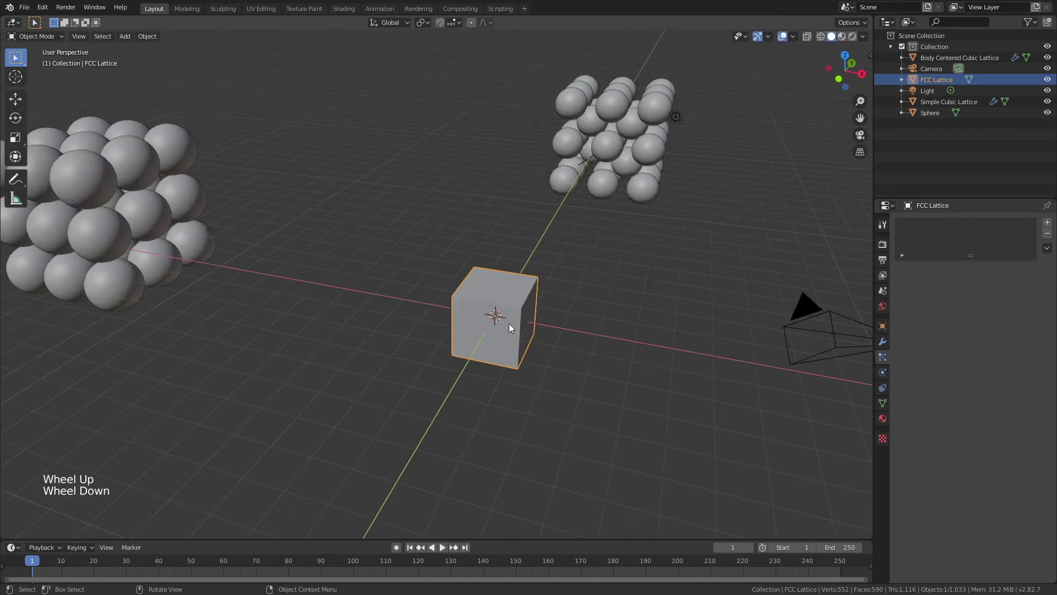
pyautogui.press('Tab')
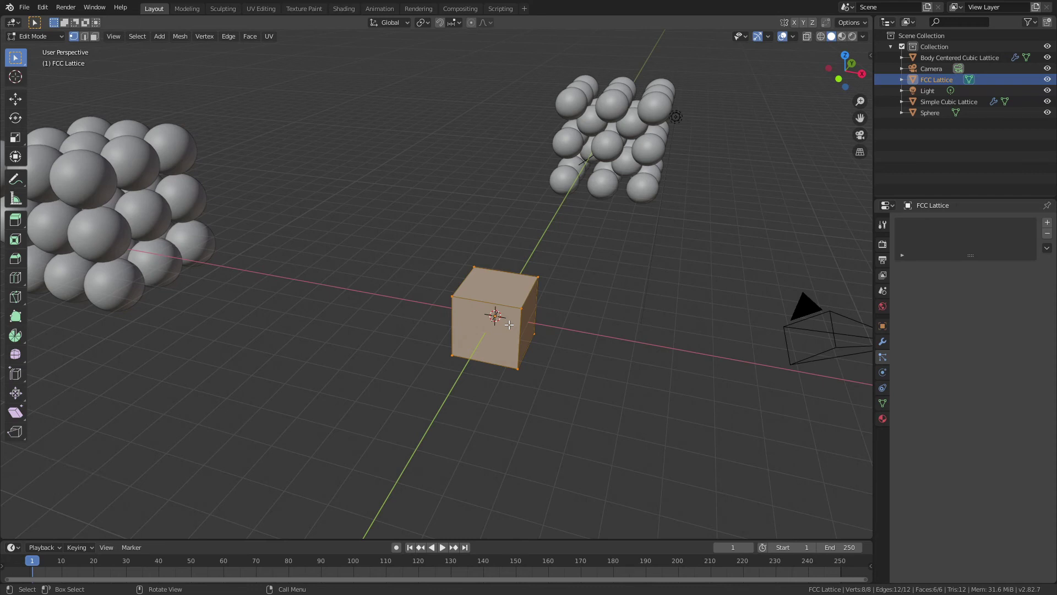
pyautogui.rightClick(510, 327)
pyautogui.click(509, 322)
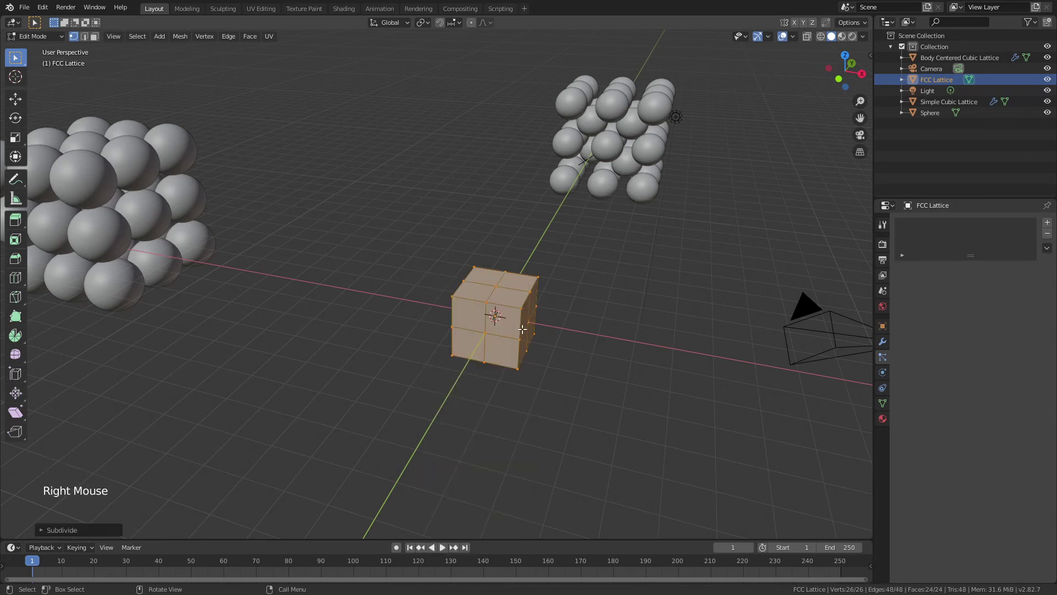
# - Checker-deselect the vertices, then invert the selection with Ctrl+I
pyautogui.click(132, 36)
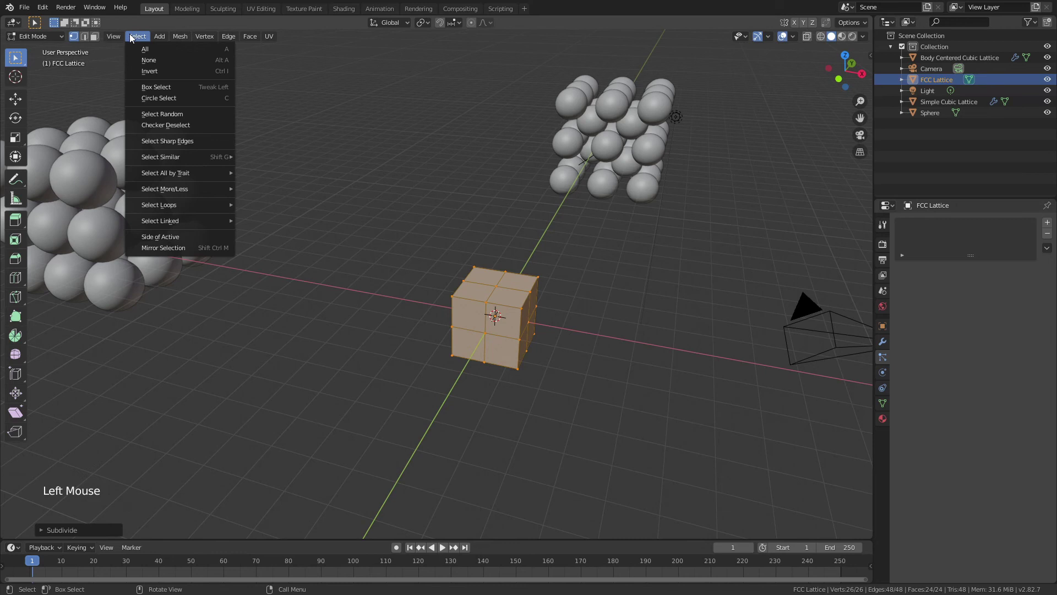
pyautogui.click(176, 125)
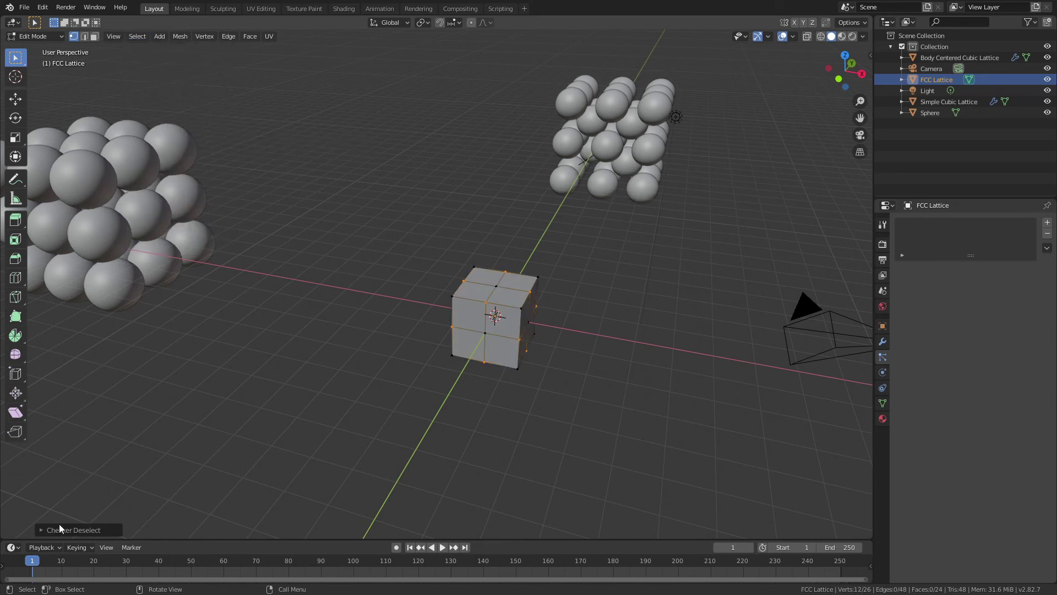
pyautogui.click(40, 531)
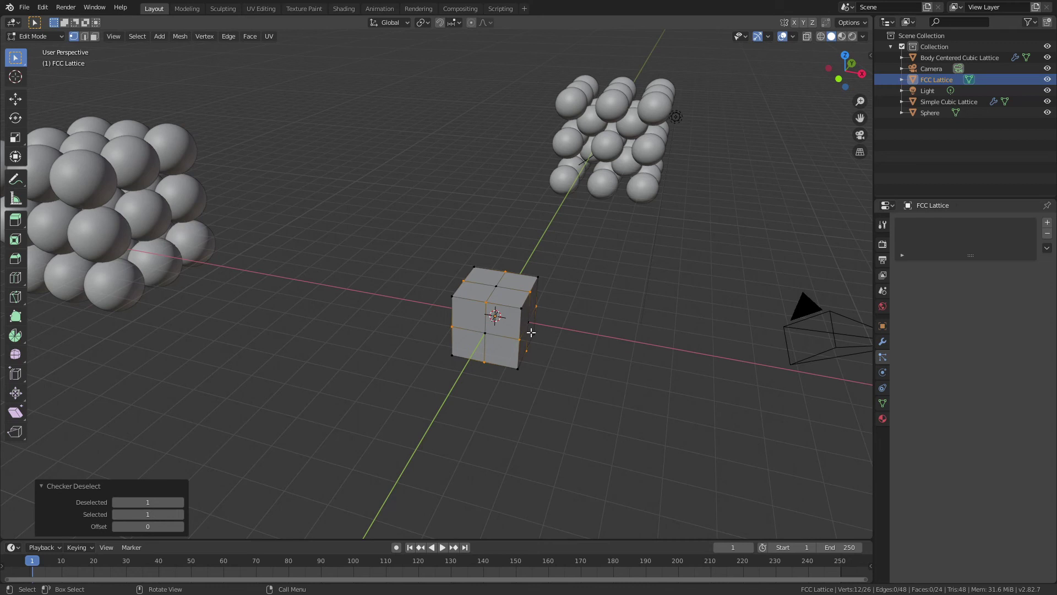
pyautogui.hotkey('ctrl', 'i')
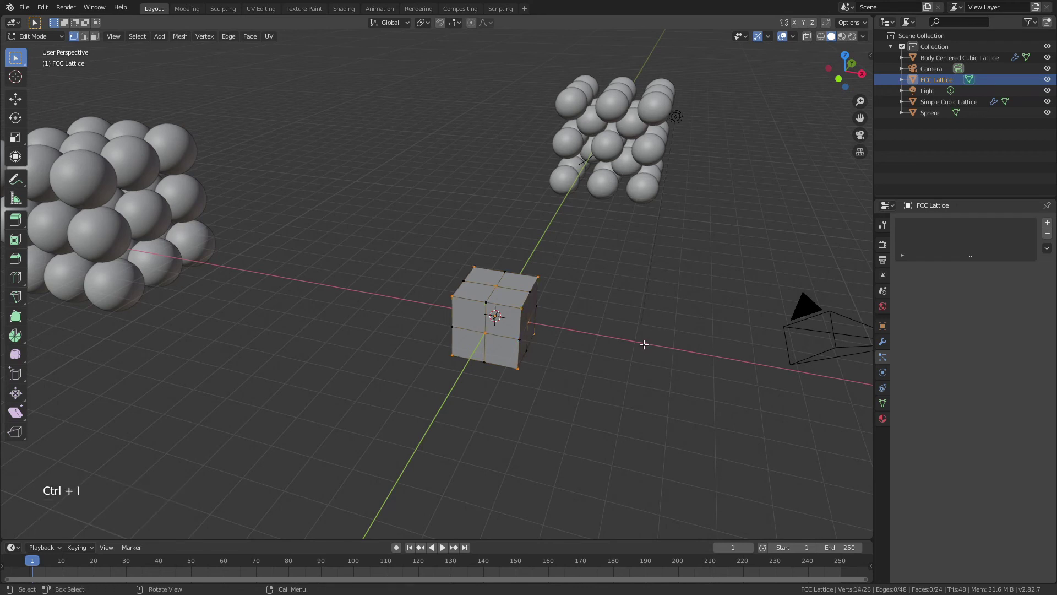
pyautogui.moveTo(642, 345); pyautogui.dragTo(620, 375, button='middle')
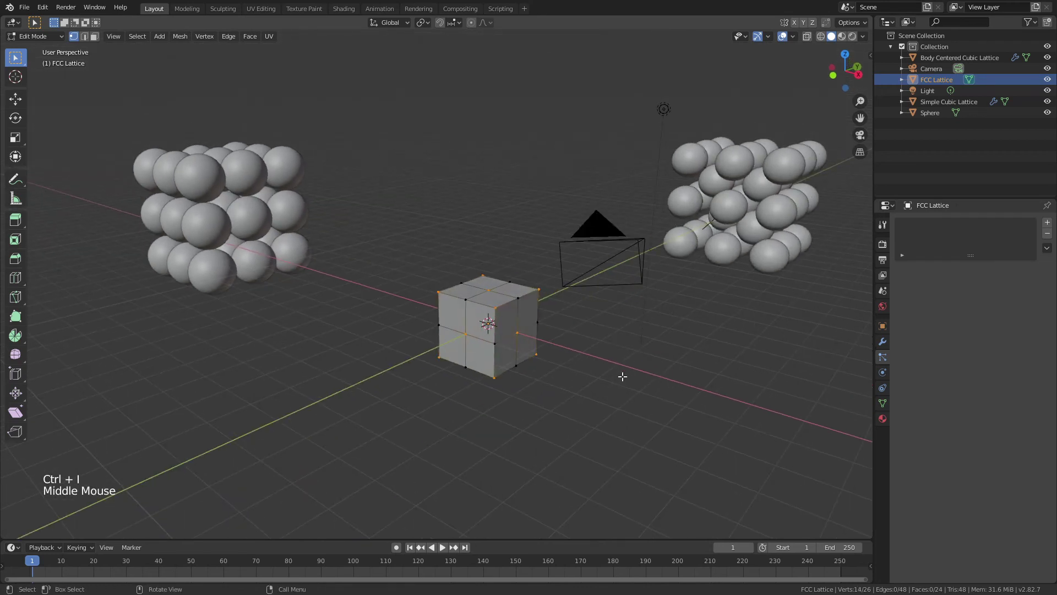
# - Create a vertex group 'FCC Points', assign the selected vertices, and return to Object Mode
pyautogui.click(882, 404)
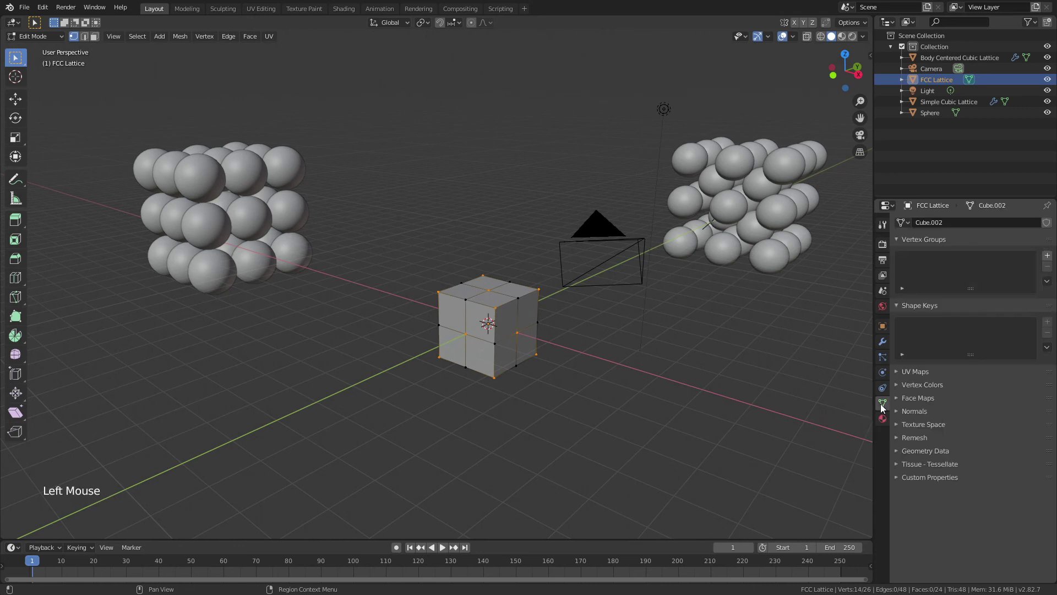
pyautogui.click(1046, 256)
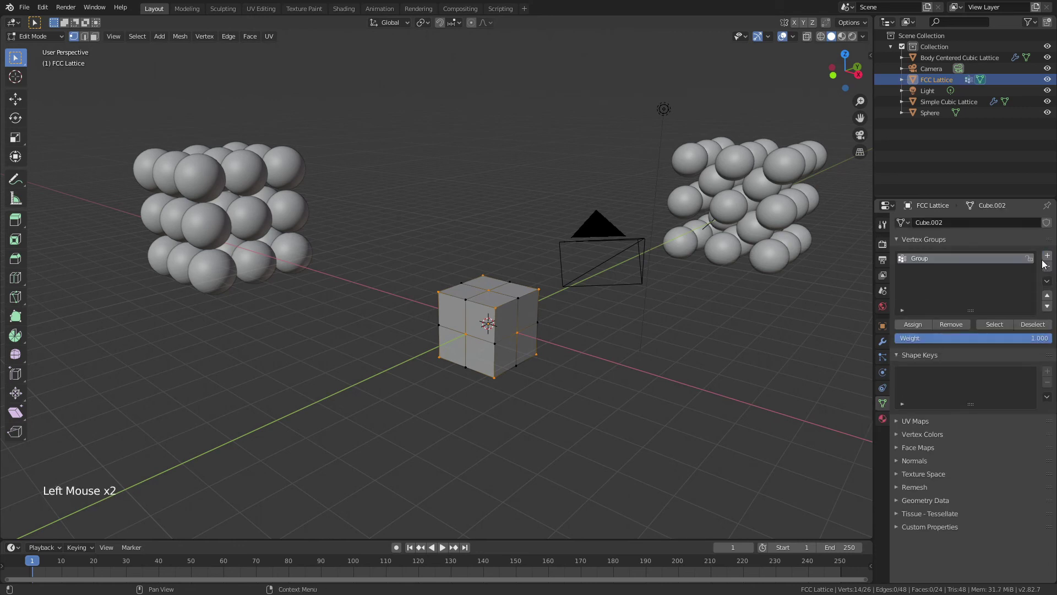
pyautogui.click(923, 259)
pyautogui.doubleClick(923, 259)
pyautogui.write('FCC Points')
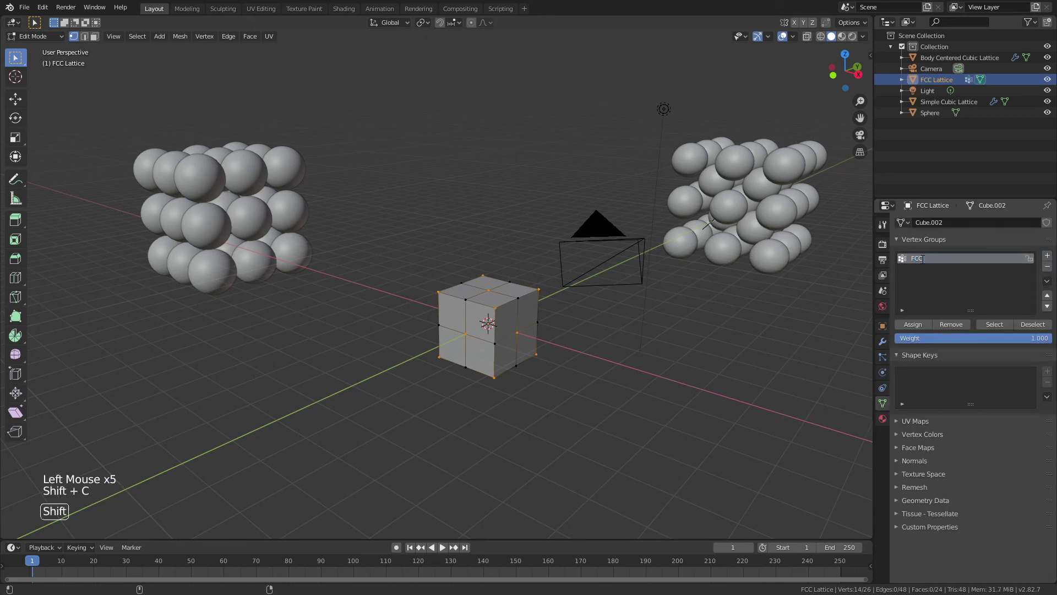
pyautogui.click(913, 324)
pyautogui.press('Tab')
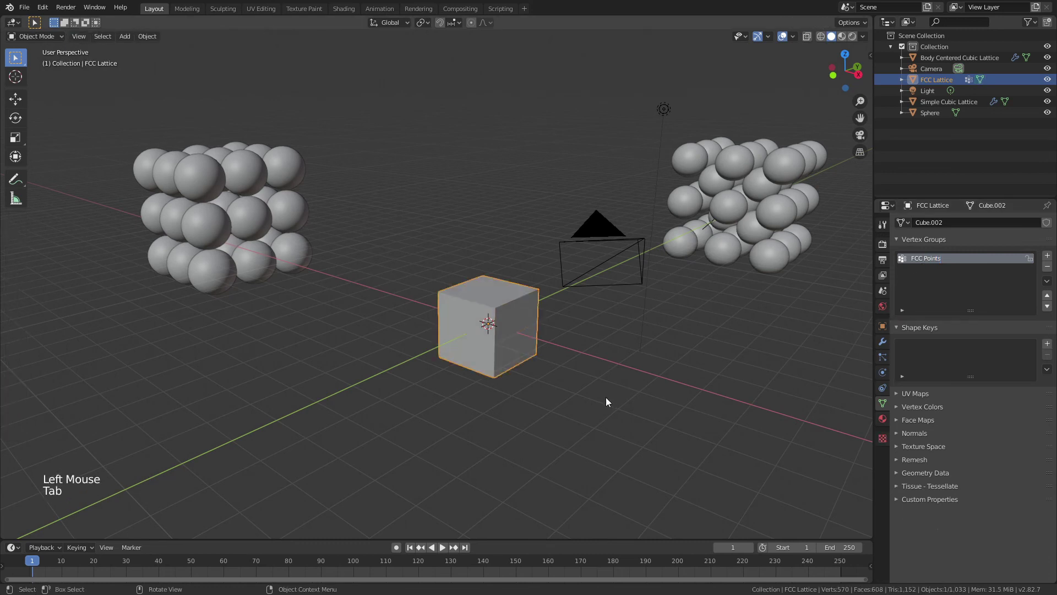
# - Copy the Simple Cubic Lattice's modifiers onto the FCC cube with Ctrl+L, then select the cube alone
pyautogui.click(429, 355)
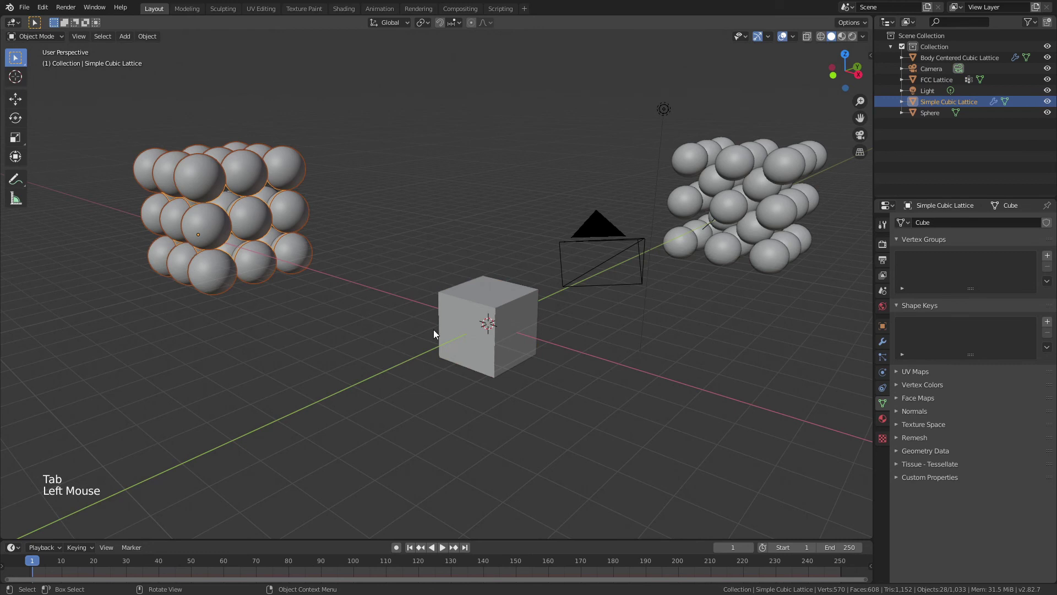
pyautogui.click(507, 304)
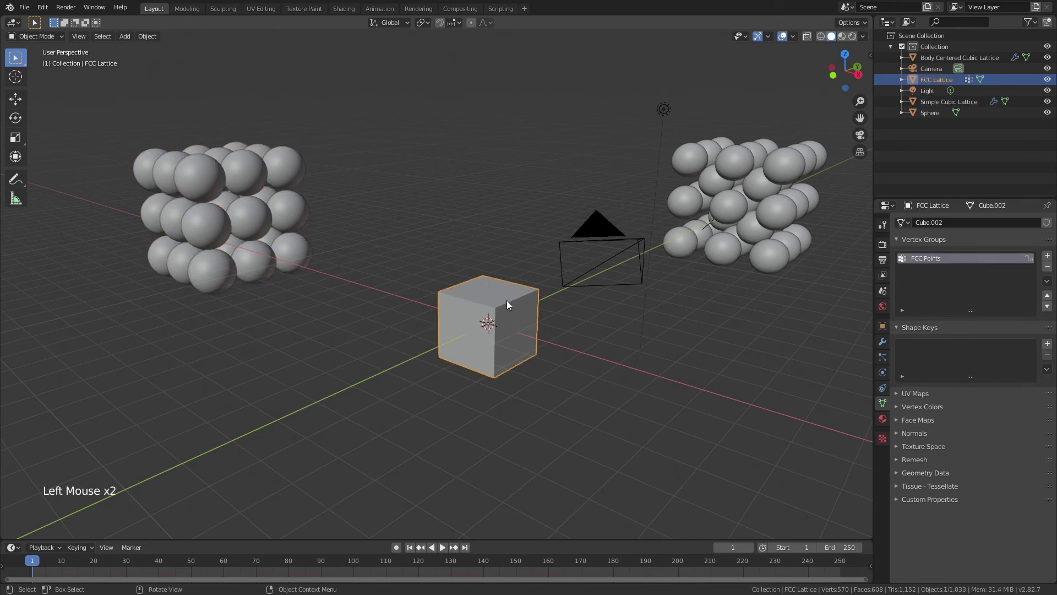
pyautogui.keyDown('shift'); pyautogui.click(201, 222); pyautogui.keyUp('shift')
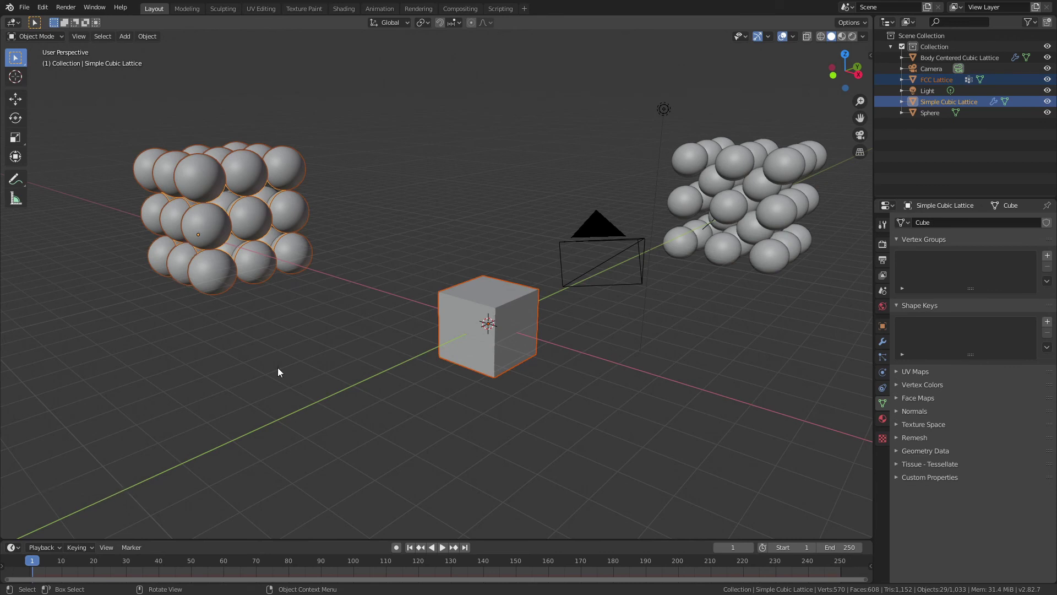
pyautogui.hotkey('ctrl', 'l')
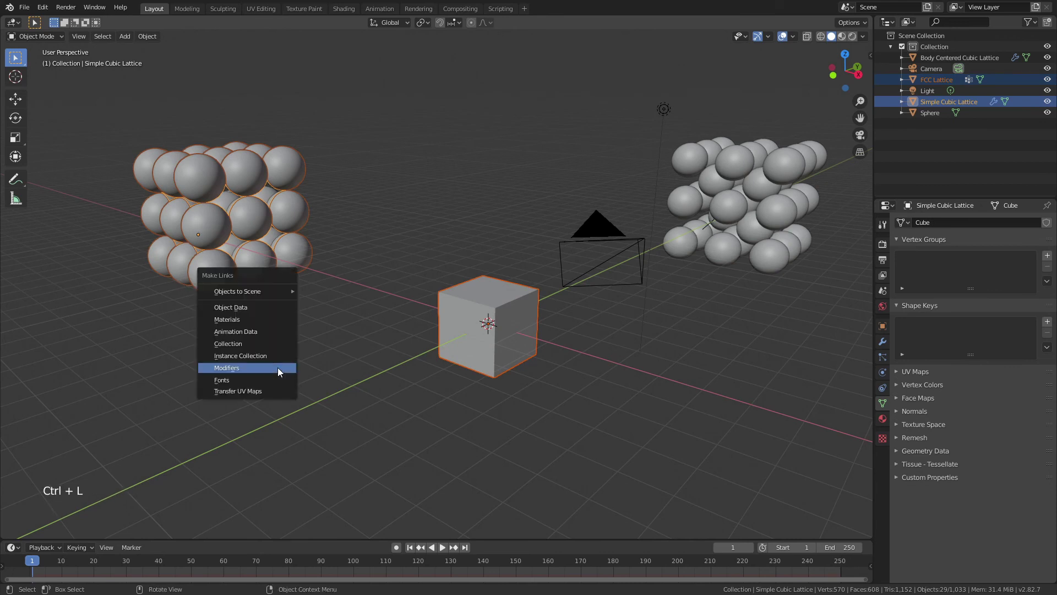
pyautogui.click(277, 370)
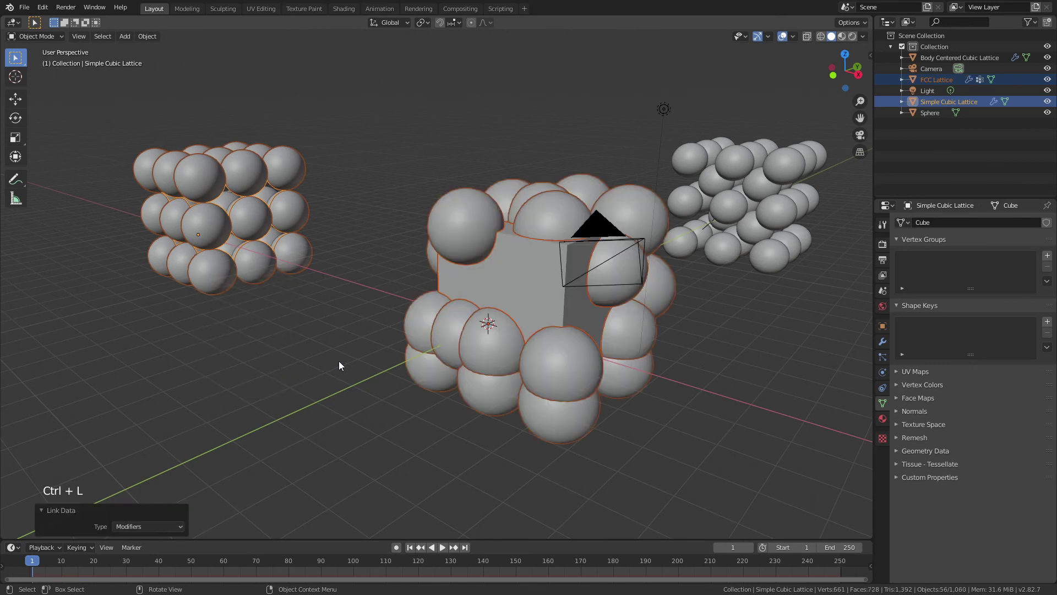
pyautogui.click(507, 305)
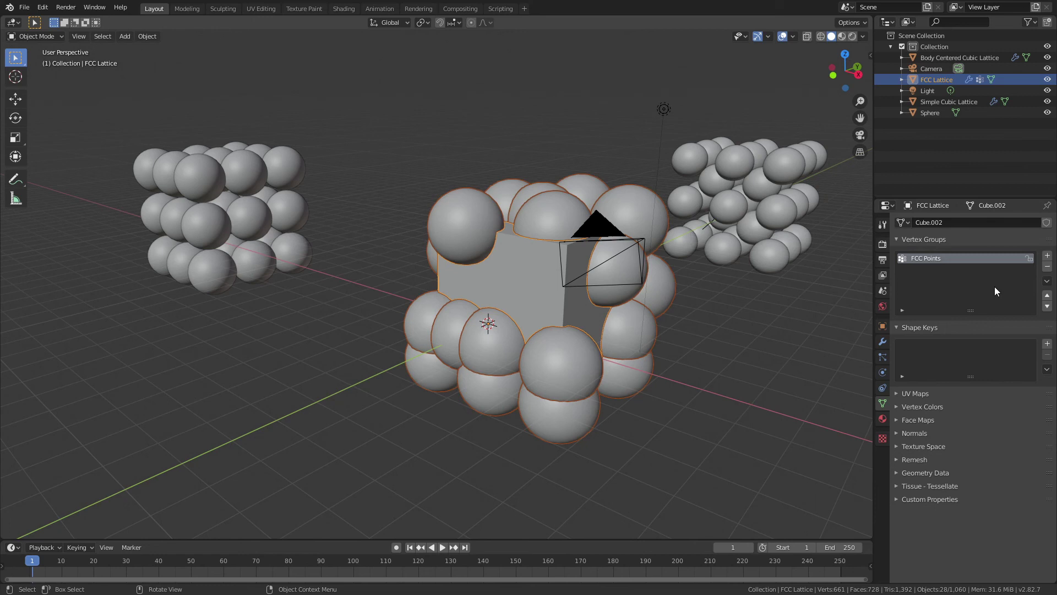
# - Give the FCC Lattice single-user particle settings (ParticleSettings.002) emitting 100 particles
pyautogui.click(883, 356)
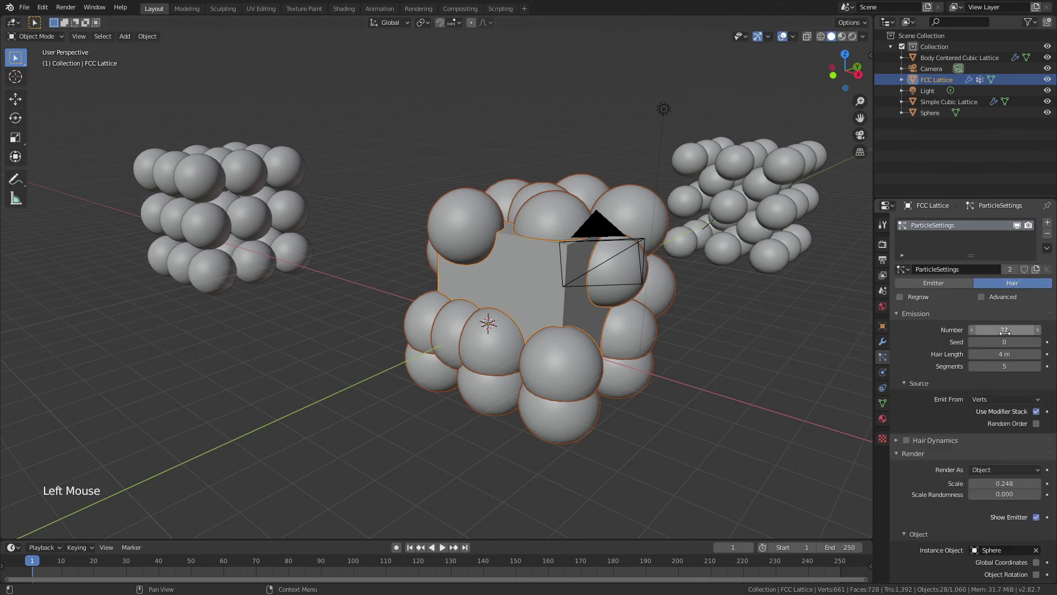
pyautogui.click(1010, 269)
pyautogui.doubleClick(1006, 328)
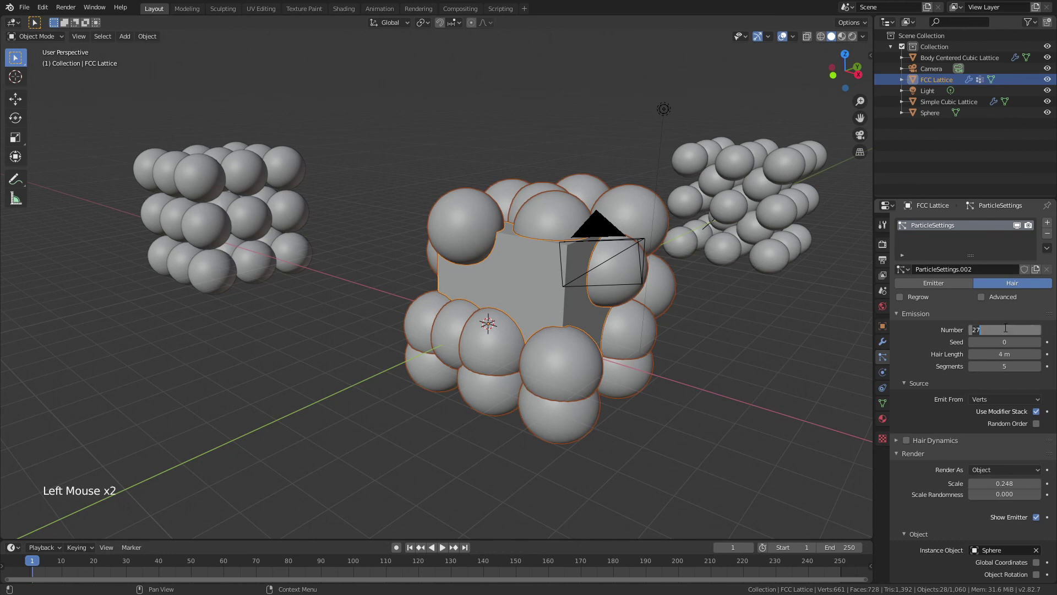
pyautogui.write('100')
pyautogui.press('Return')
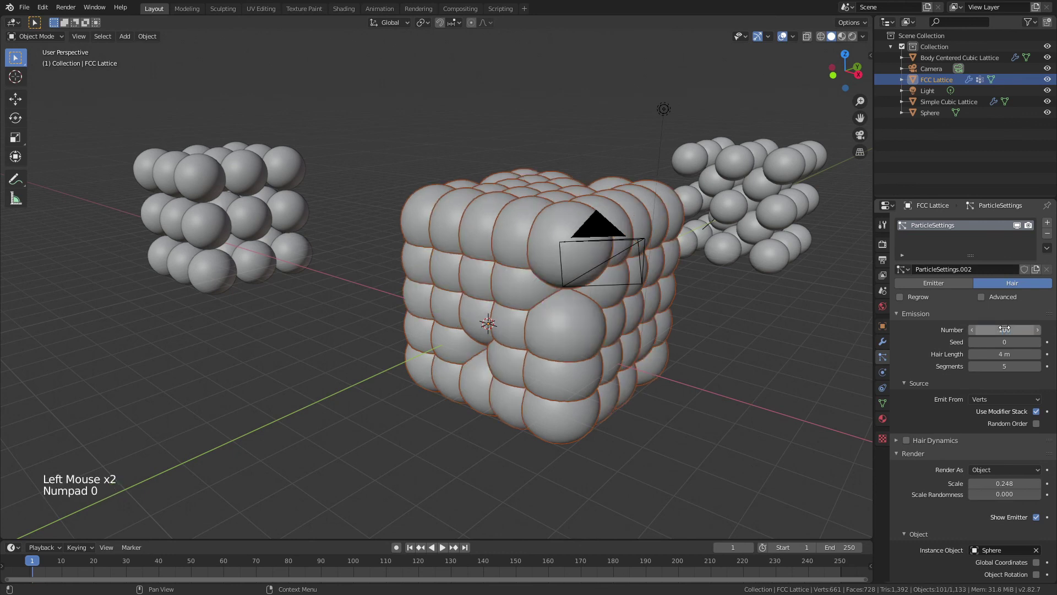
pyautogui.moveTo(590, 381); pyautogui.dragTo(688, 375, button='middle')
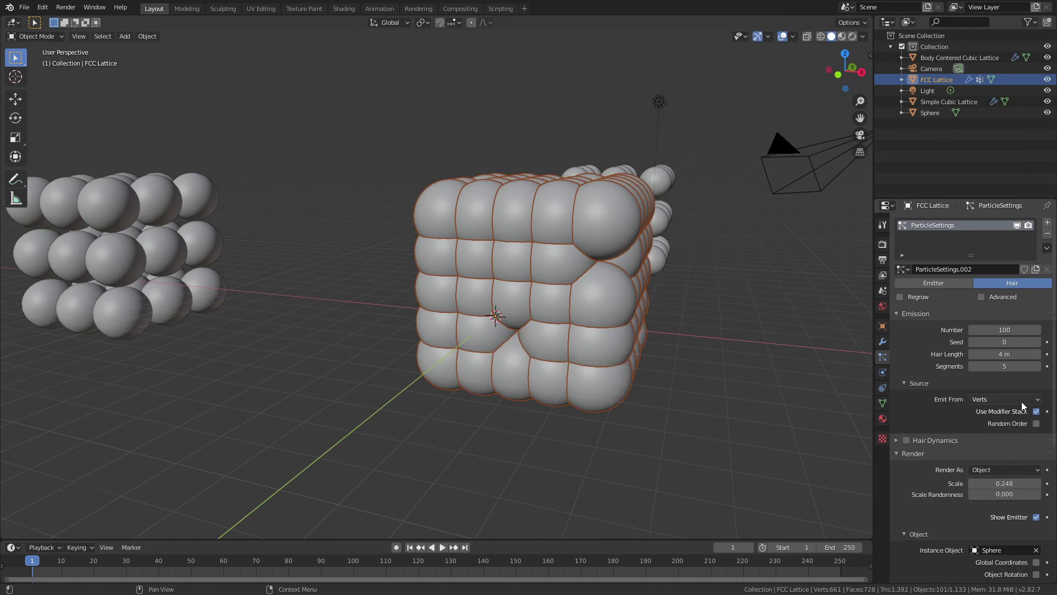
# - Turn off Show Emitter for both renders and the viewport on the FCC cube
pyautogui.click(1036, 517)
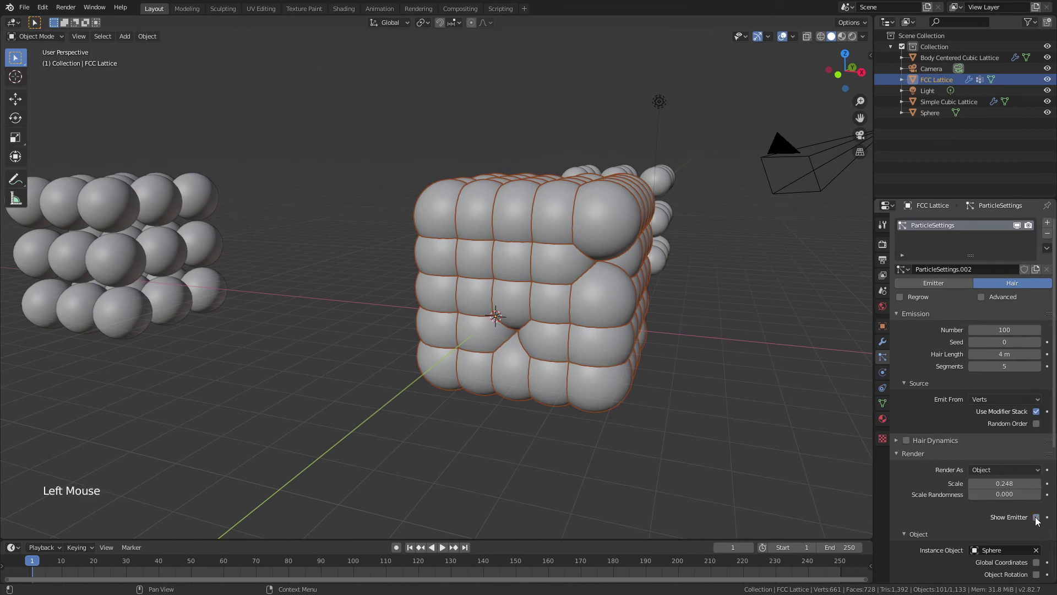
pyautogui.scroll(-5, 1031, 498)
pyautogui.scroll(-3, 1019, 447)
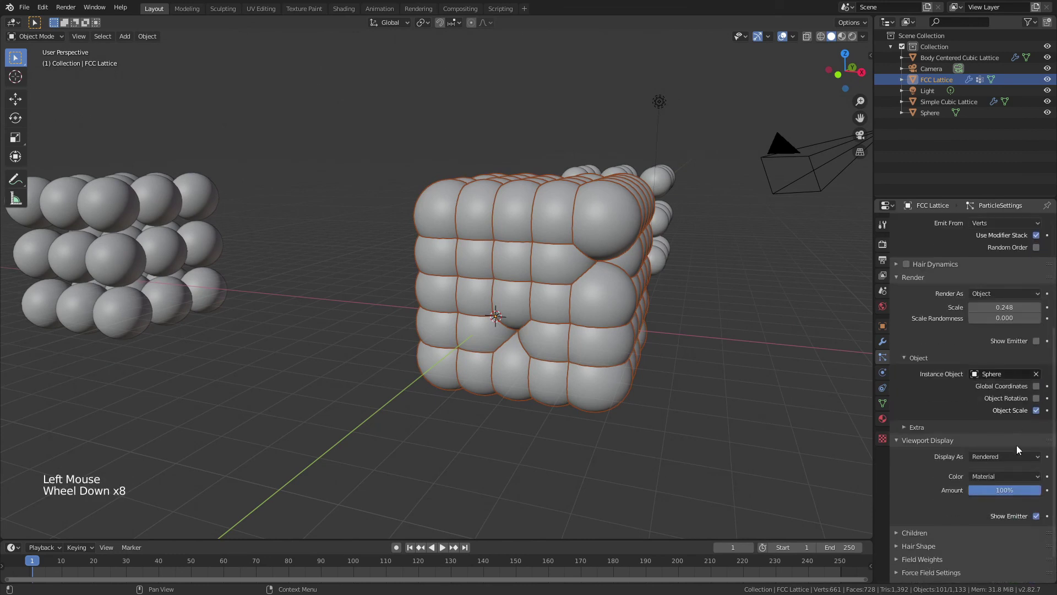
pyautogui.click(1037, 516)
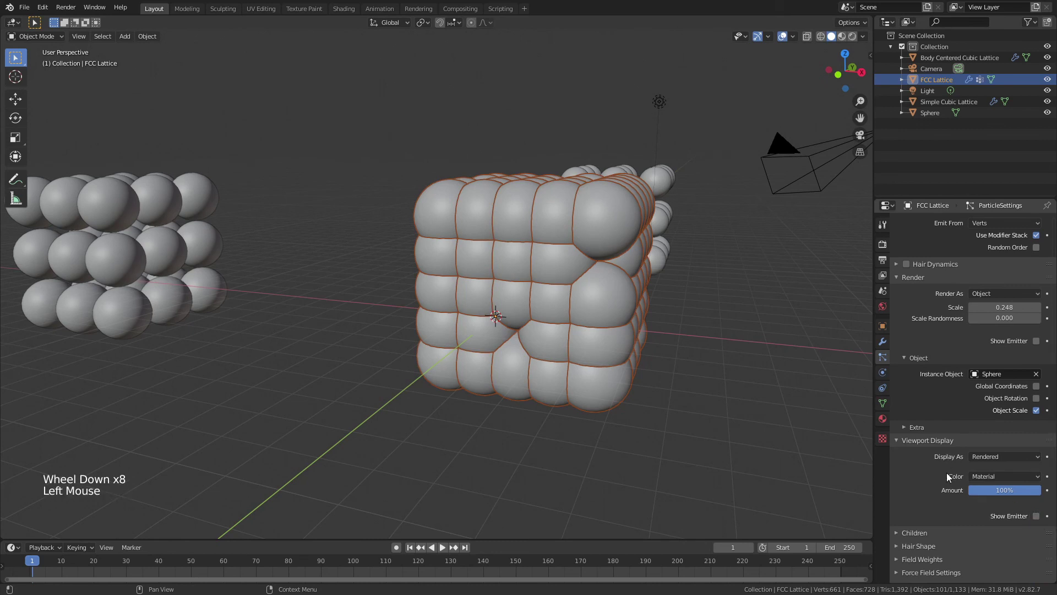
pyautogui.scroll(-3, 945, 473)
pyautogui.scroll(-1, 944, 472)
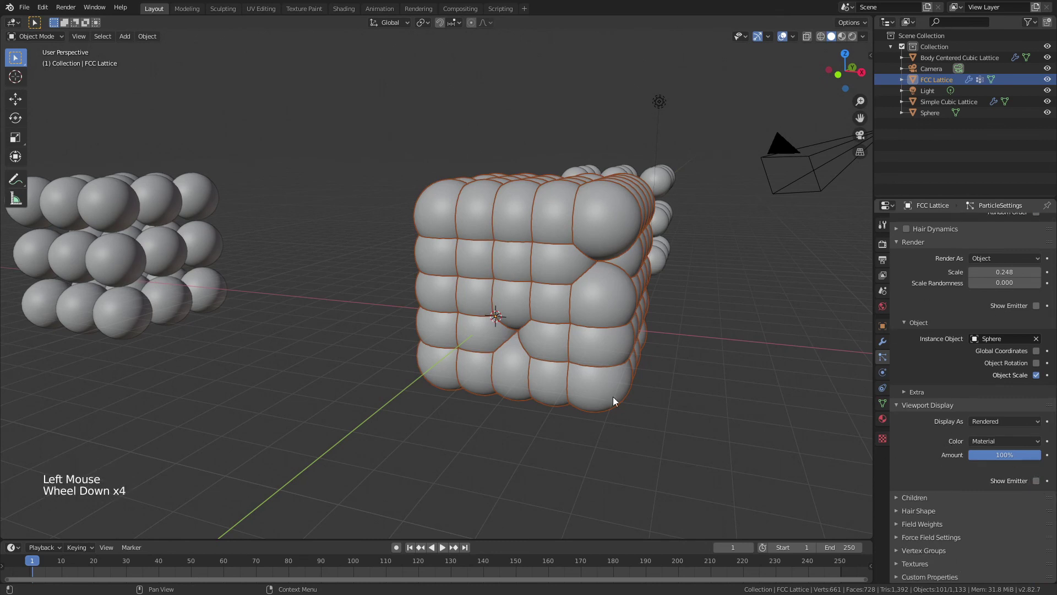
# - Set the particle density vertex group to FCC Points and drag the sphere Scale to 0.165
pyautogui.click(898, 550)
pyautogui.scroll(-4, 948, 527)
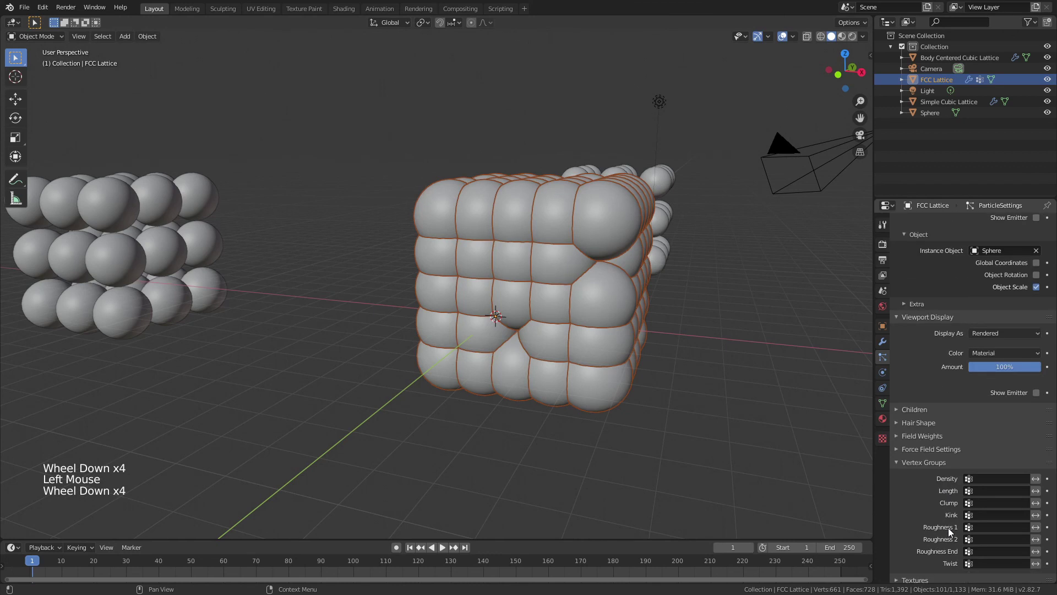
pyautogui.click(992, 480)
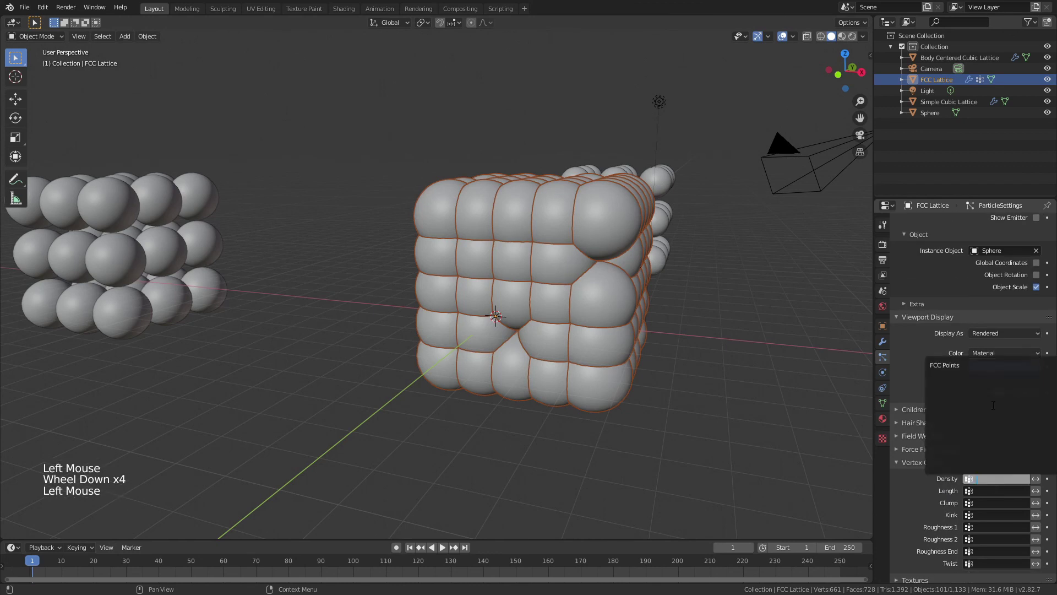
pyautogui.click(946, 365)
pyautogui.scroll(6, 990, 313)
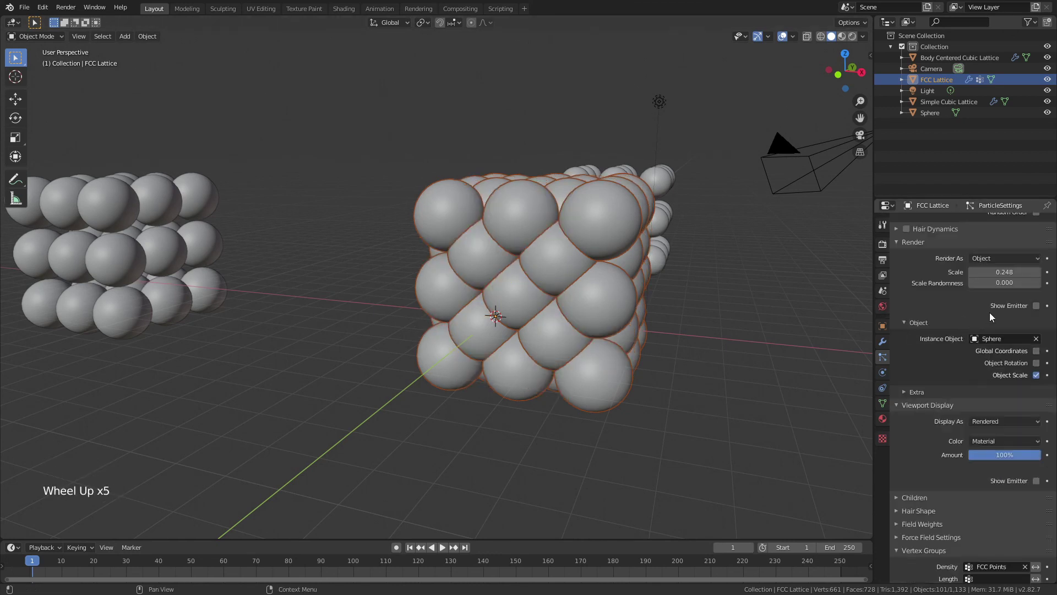
pyautogui.keyDown('shift'); pyautogui.moveTo(1002, 294); pyautogui.dragTo(980, 294); pyautogui.keyUp('shift')
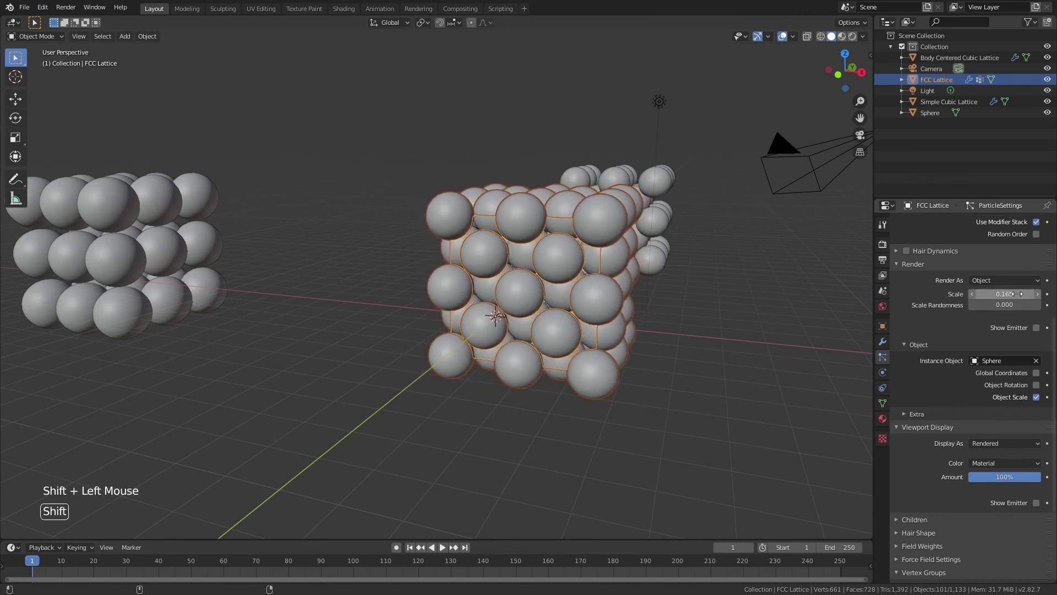
pyautogui.click(708, 362)
pyautogui.moveTo(705, 354); pyautogui.dragTo(654, 355, button='middle')
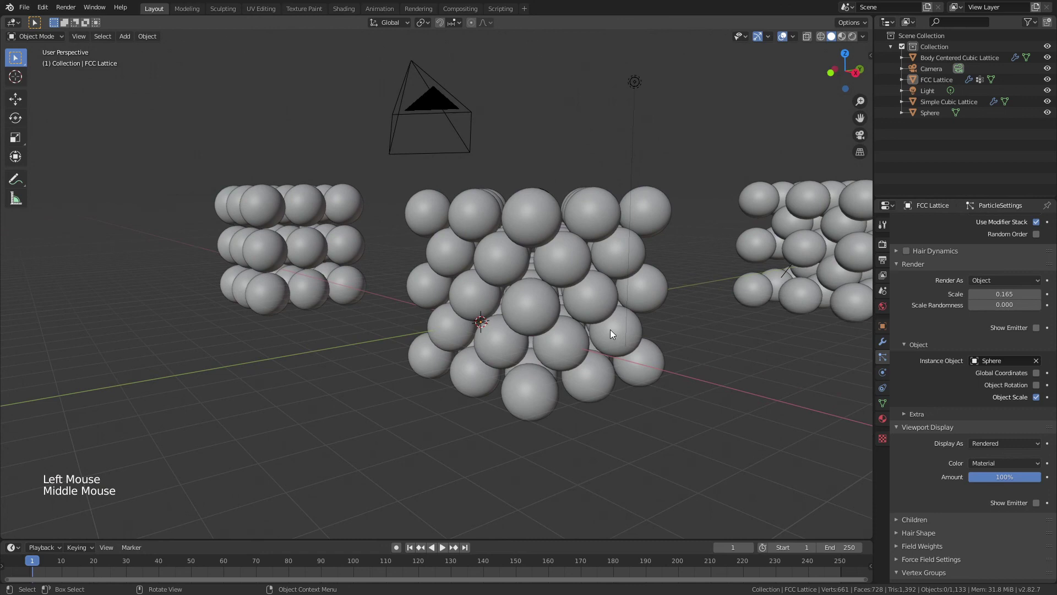
pyautogui.scroll(4, 611, 309)
pyautogui.scroll(-2, 611, 308)
pyautogui.moveTo(613, 308); pyautogui.dragTo(606, 347, button='middle')
pyautogui.scroll(-3, 606, 347)
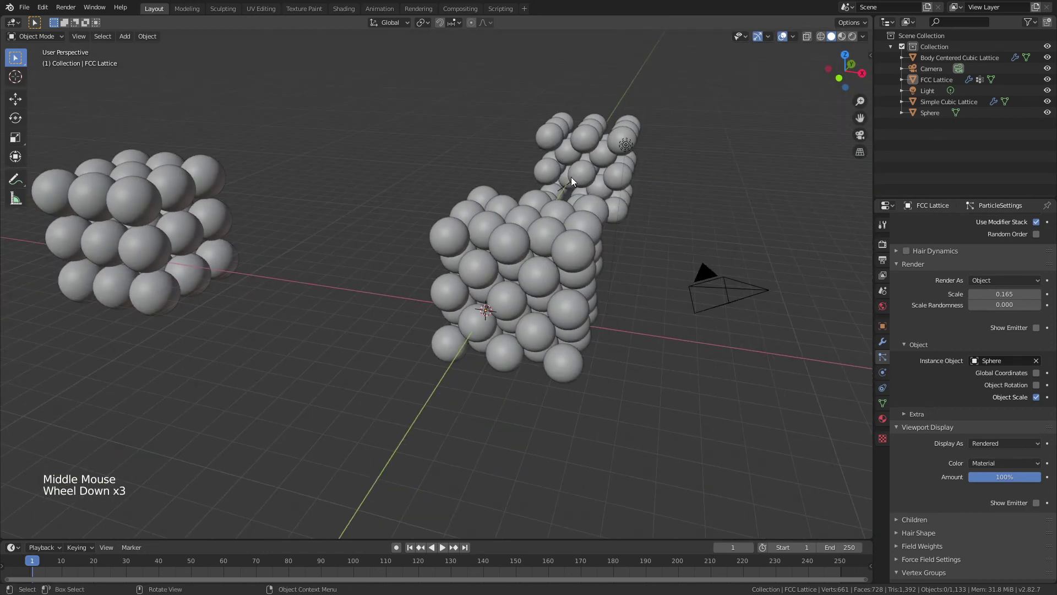